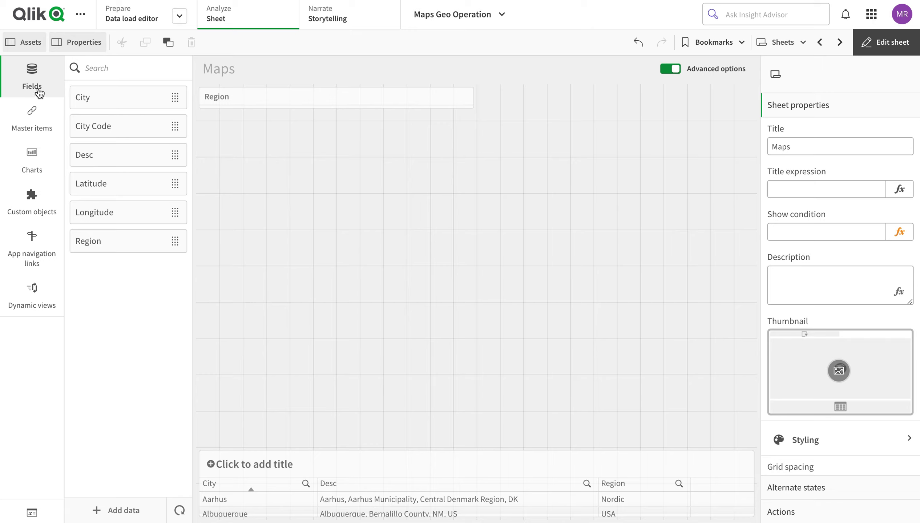
# - Place the City field on the sheet as a map and enlarge it to 24 x 9 grid cells
pyautogui.moveTo(83, 98); pyautogui.dragTo(330, 189)
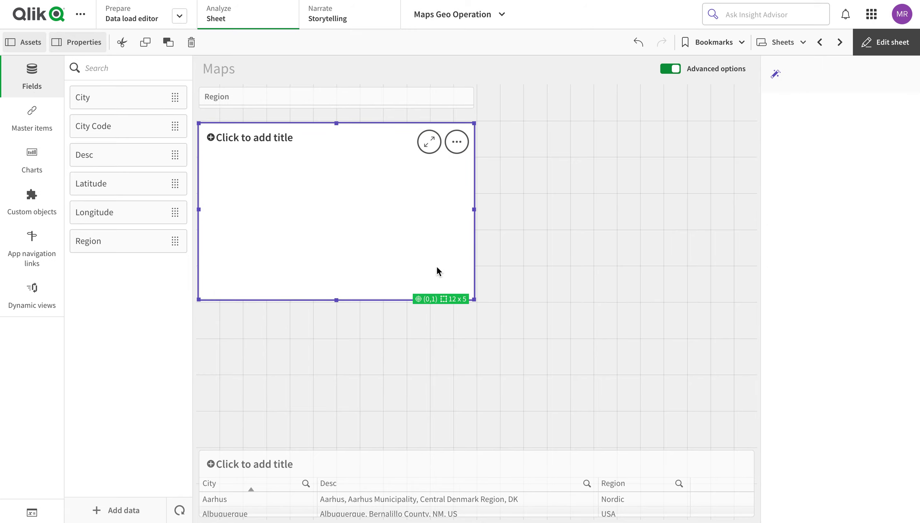
pyautogui.moveTo(475, 296); pyautogui.dragTo(750, 431)
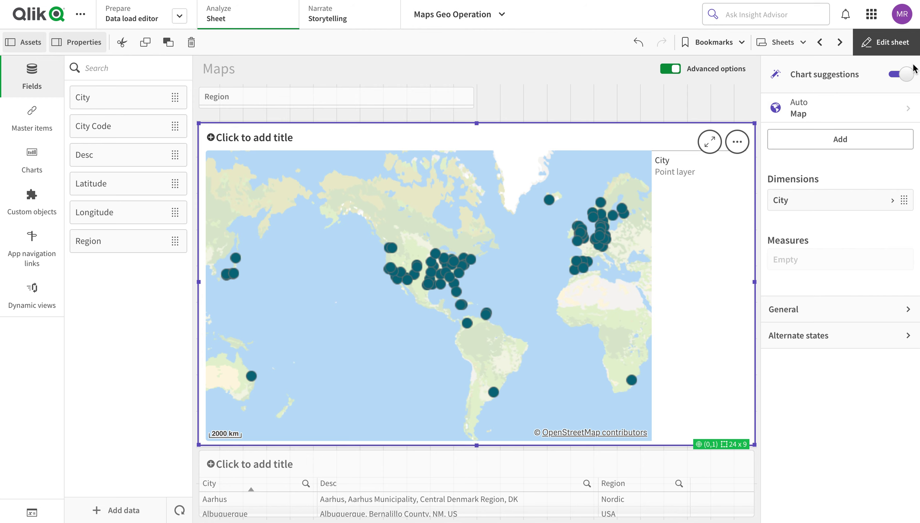
# - Turn off chart suggestions for the map and open the location settings of its City point layer
pyautogui.click(902, 75)
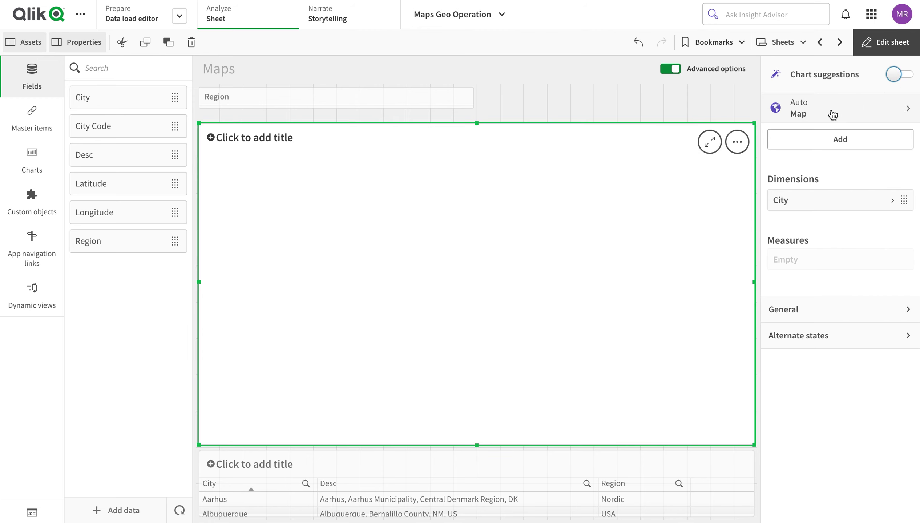
pyautogui.click(826, 127)
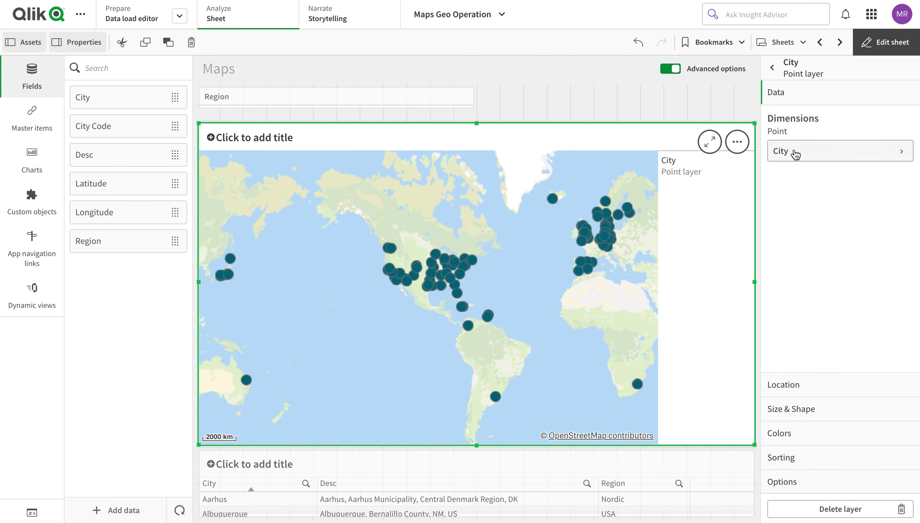
pyautogui.click(800, 394)
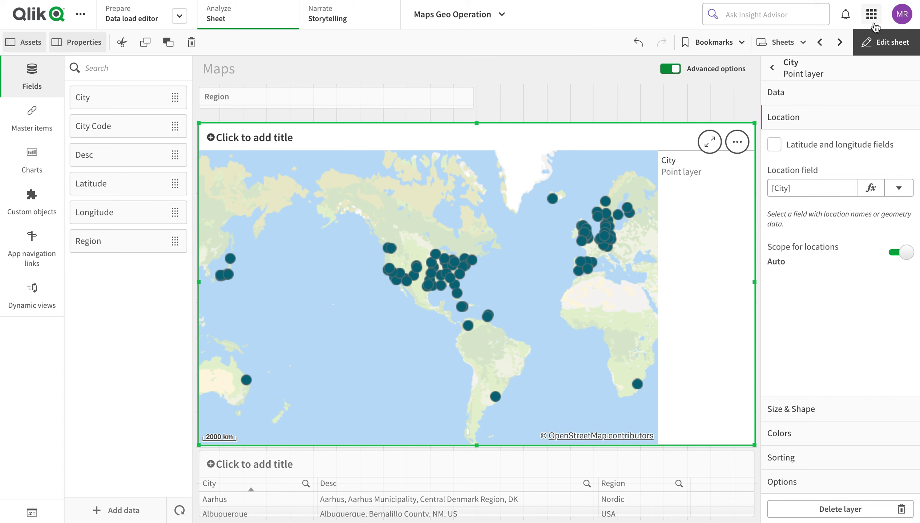
# - Leave sheet editing, filter to the San Jose point in southern South America, and inspect where it lies on the map
pyautogui.click(884, 42)
pyautogui.moveTo(560, 232)
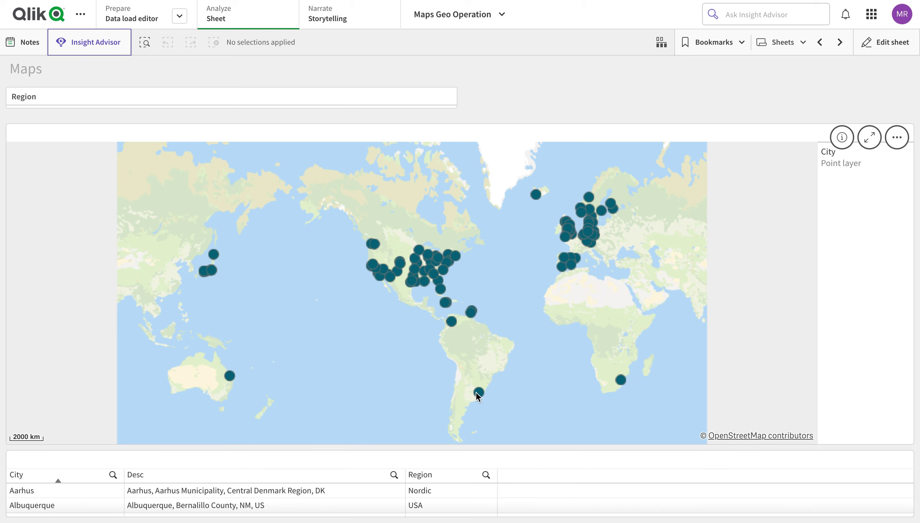
pyautogui.moveTo(478, 394)
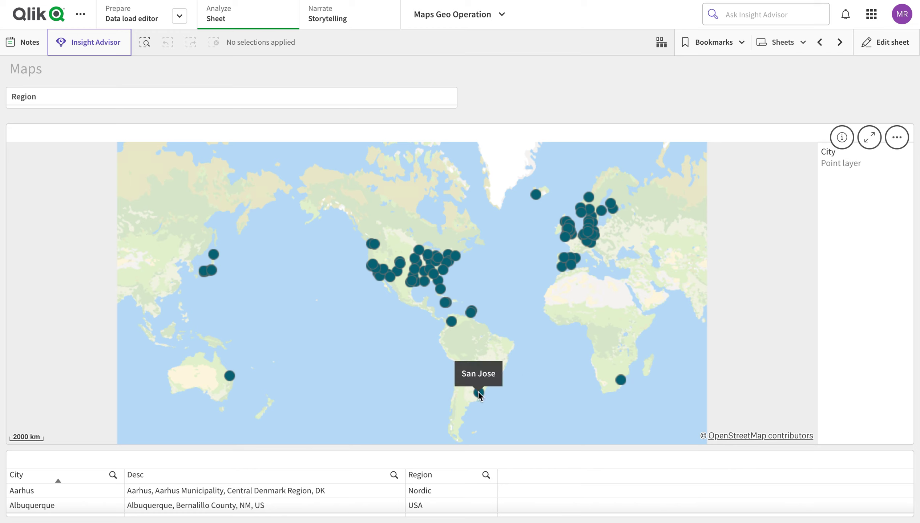
pyautogui.click(478, 394)
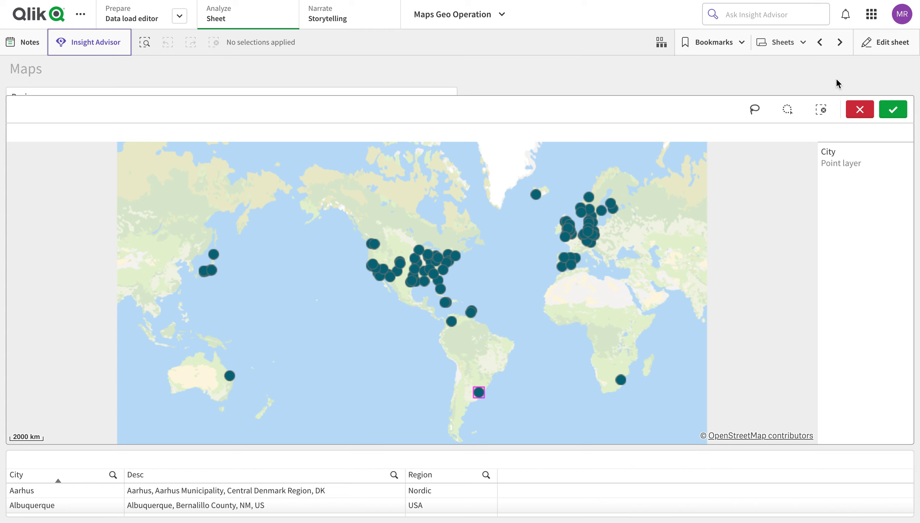
pyautogui.click(893, 109)
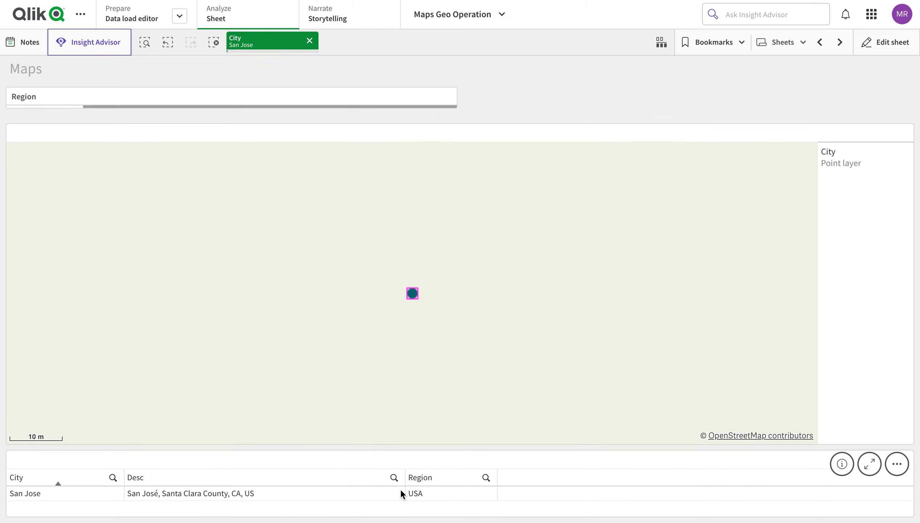
pyautogui.scroll(-2, 592, 269)
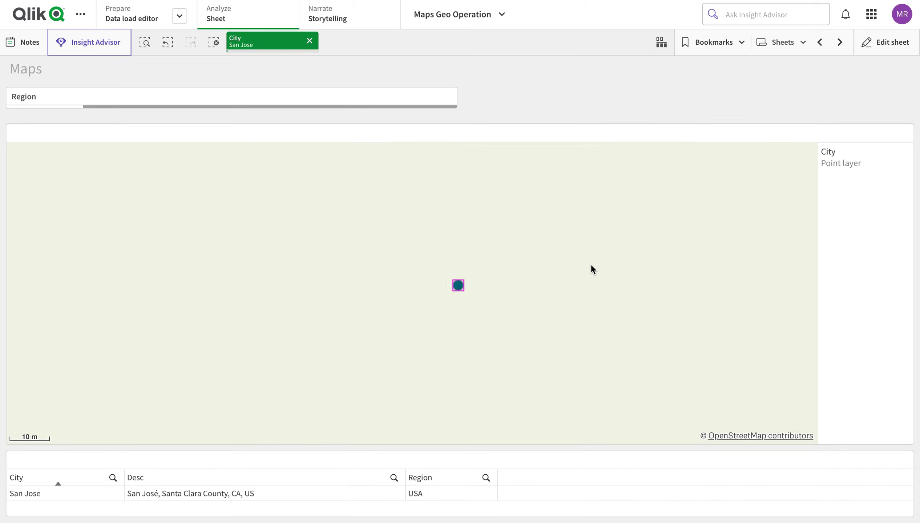
pyautogui.scroll(-4, 591, 266)
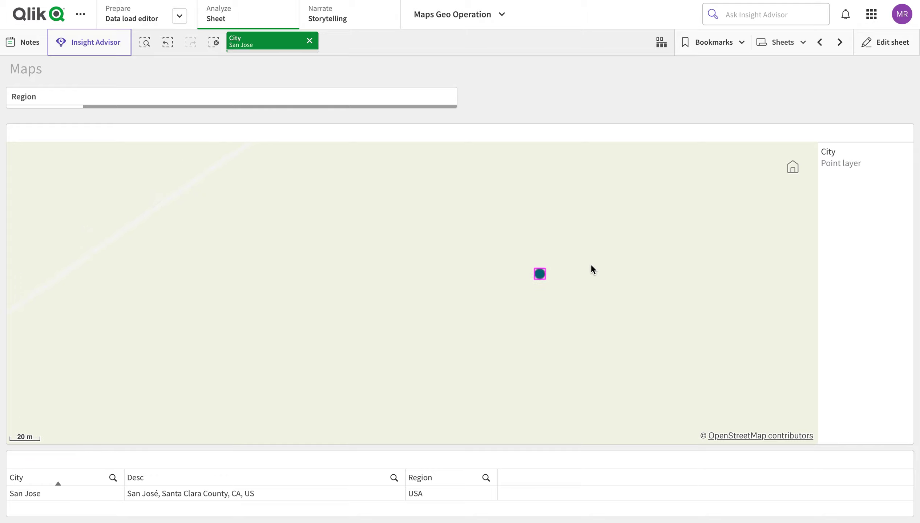
pyautogui.scroll(-2, 591, 266)
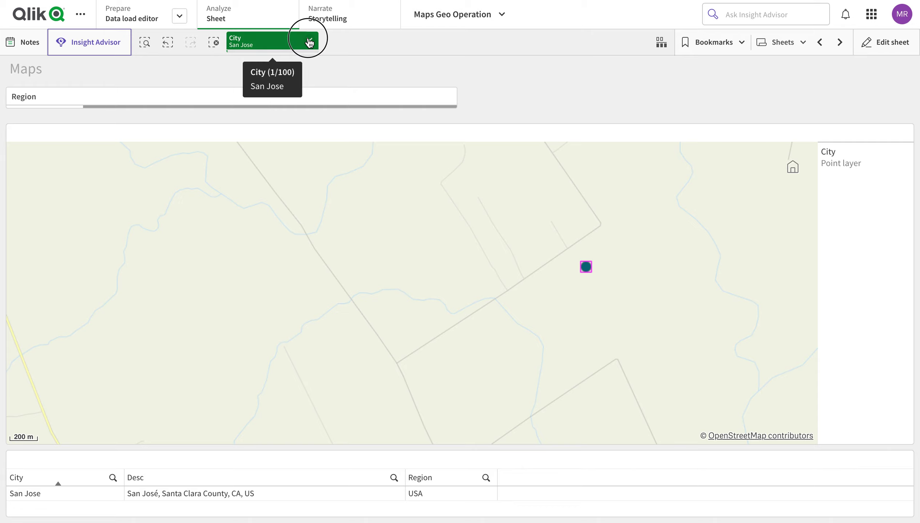
# - Return to sheet editing, set the City layer's scope for locations to Custom, and check the available location types
pyautogui.click(900, 55)
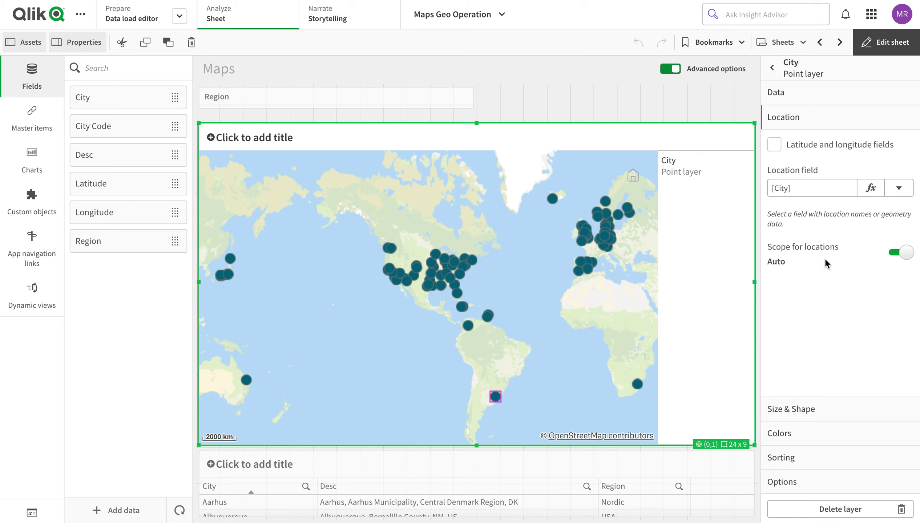
pyautogui.click(898, 255)
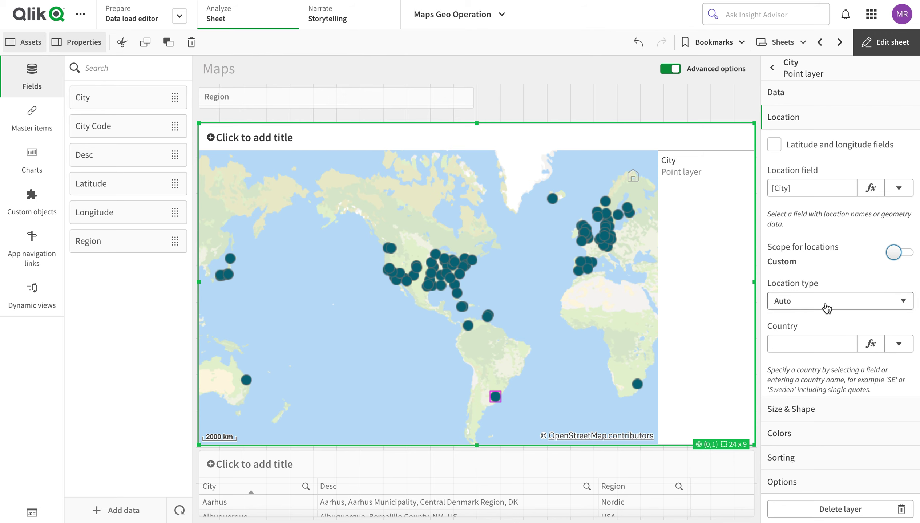
pyautogui.click(851, 306)
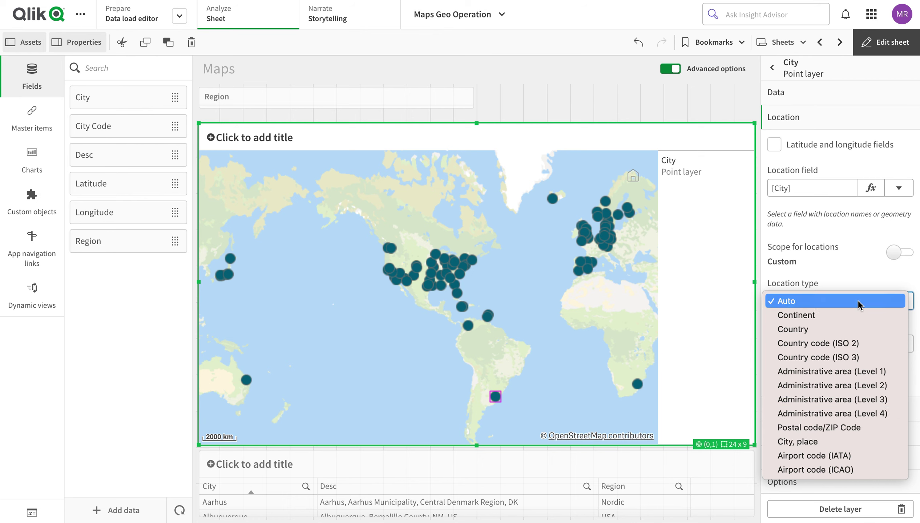
pyautogui.click(858, 276)
# - Restrict the City layer's locations to the country 'US' and view the map outside sheet editing
pyautogui.click(829, 338)
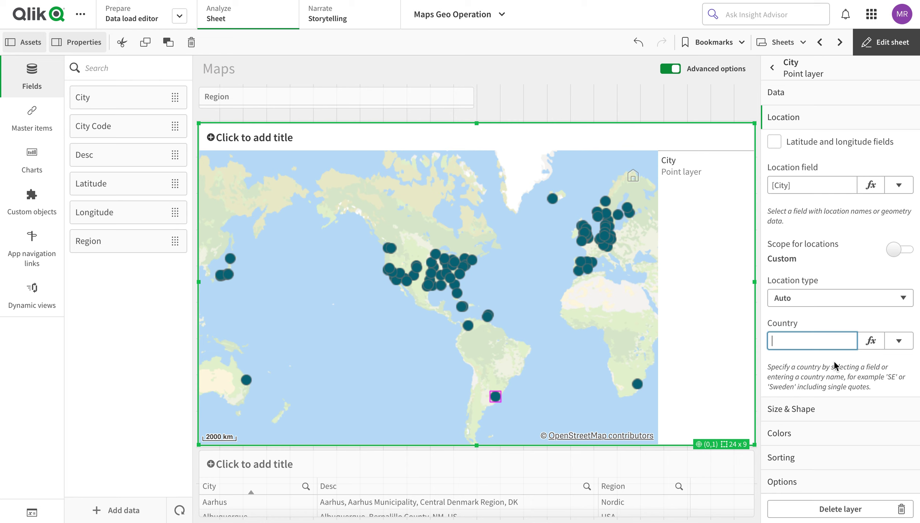
pyautogui.write("'US")
pyautogui.click(856, 298)
pyautogui.click(857, 274)
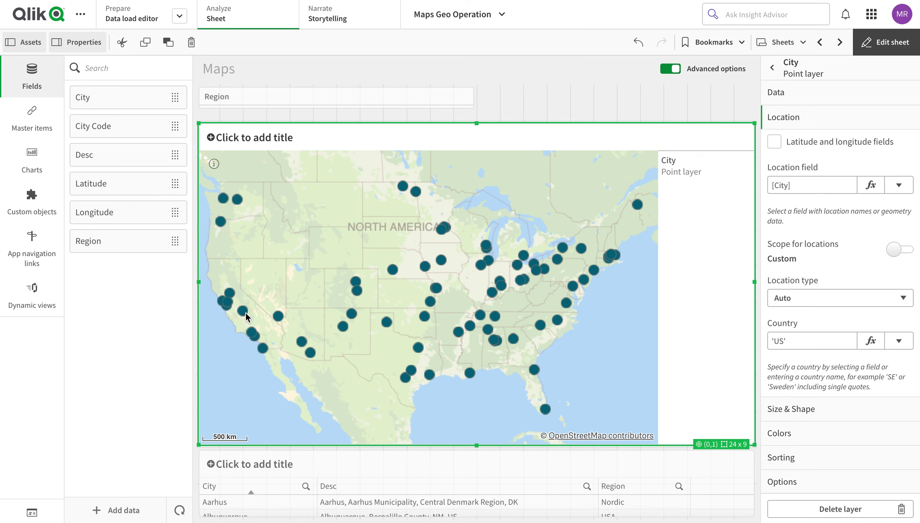
pyautogui.click(916, 51)
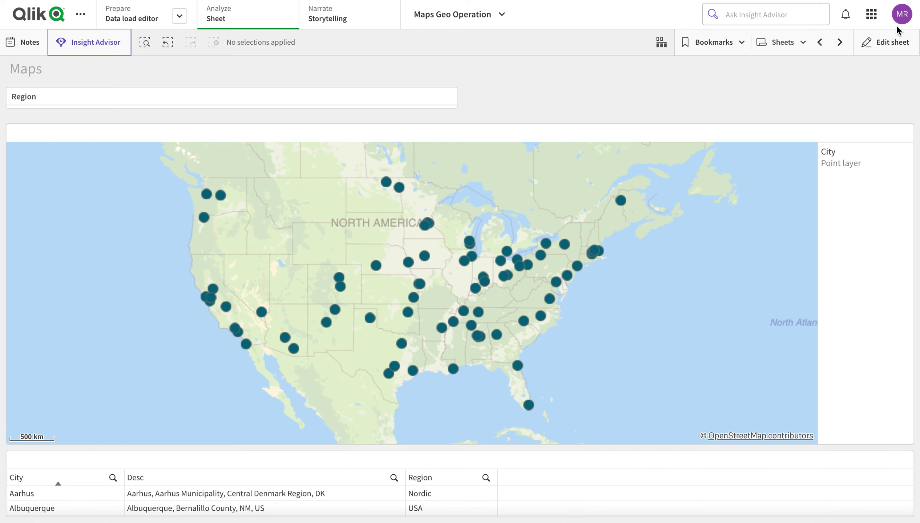
# - Return to sheet editing and replace the City layer's country with the Region field
pyautogui.click(893, 42)
pyautogui.click(822, 132)
pyautogui.tripleClick(801, 343)
pyautogui.press('BackSpace')
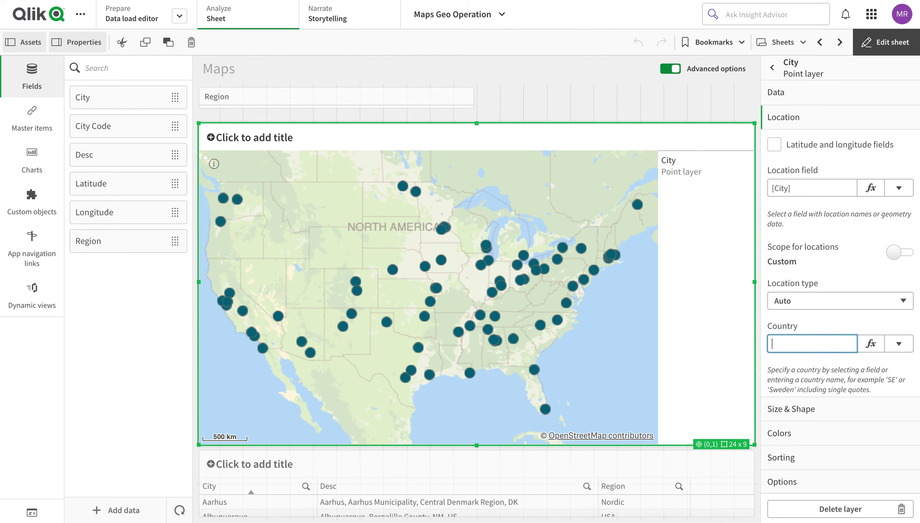
pyautogui.click(899, 344)
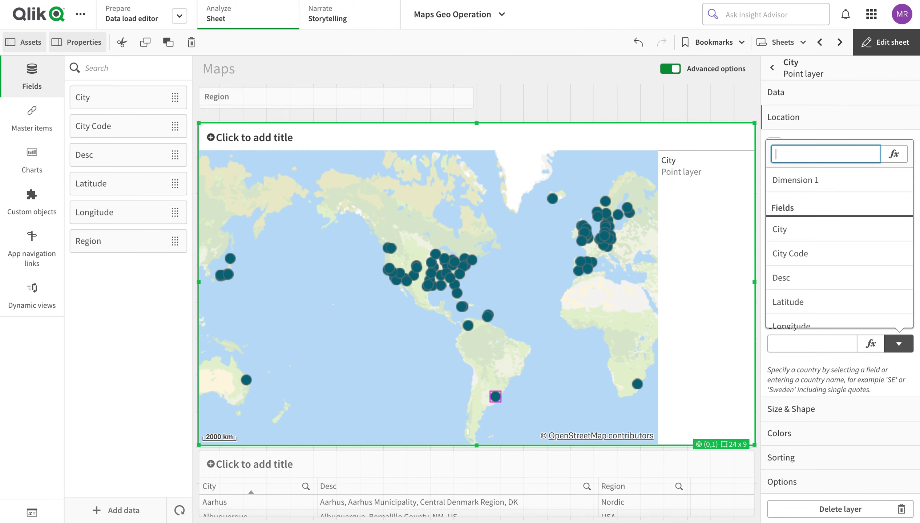
pyautogui.scroll(-1, 828, 296)
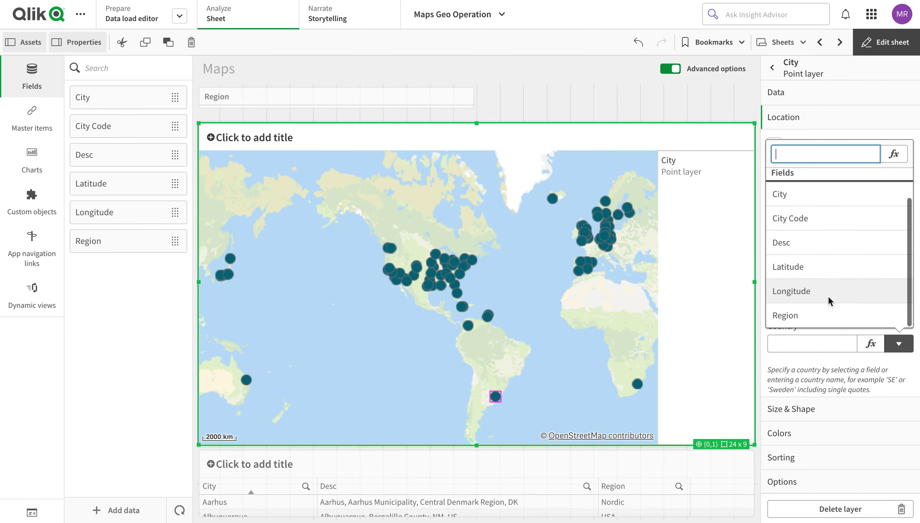
pyautogui.click(828, 312)
# - Leave sheet editing, filter the sheet to the Nordic region, and review its cities in the table
pyautogui.click(895, 42)
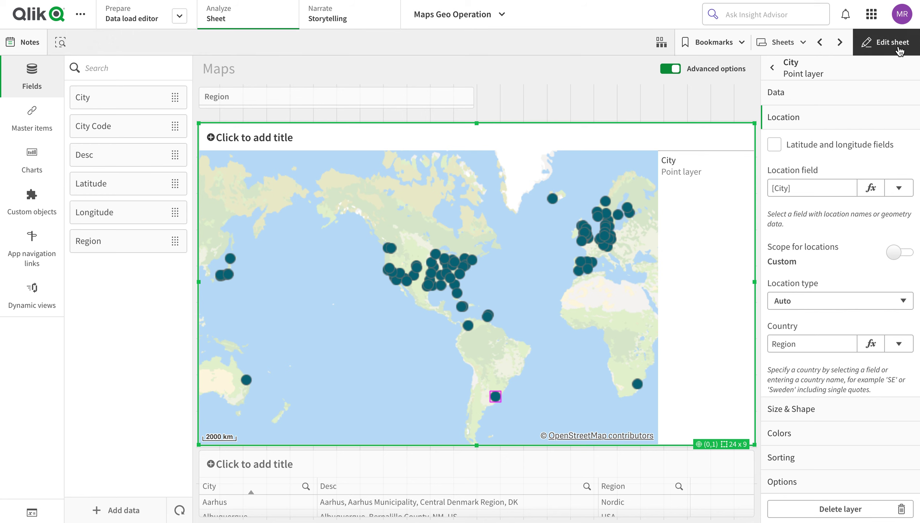
pyautogui.moveTo(591, 247)
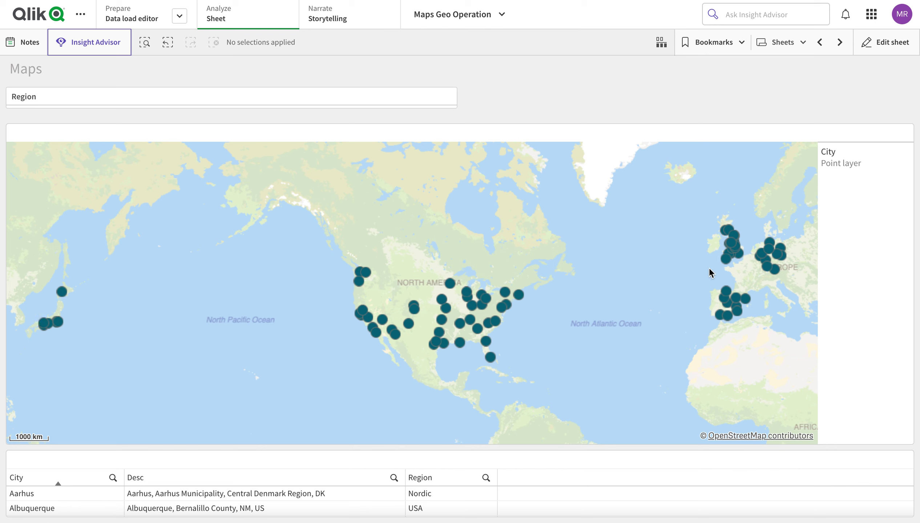
pyautogui.click(461, 497)
pyautogui.click(479, 454)
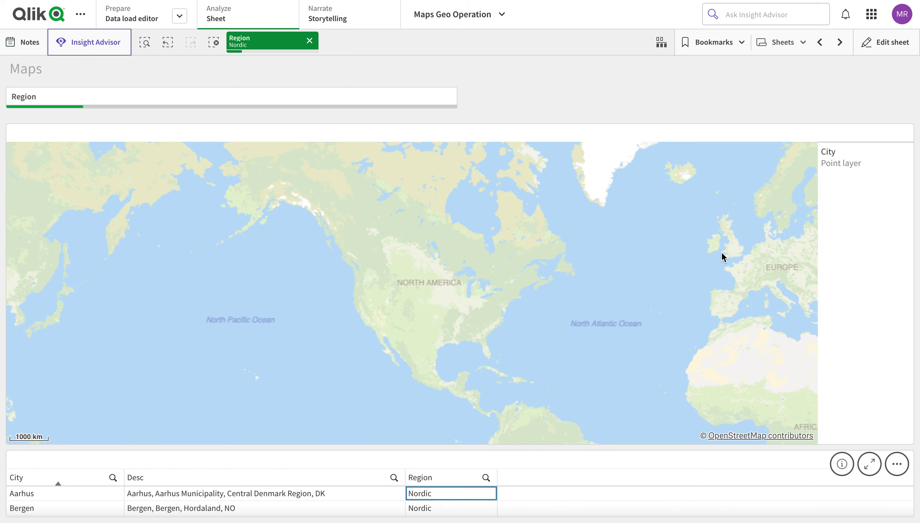
pyautogui.scroll(-5, 324, 508)
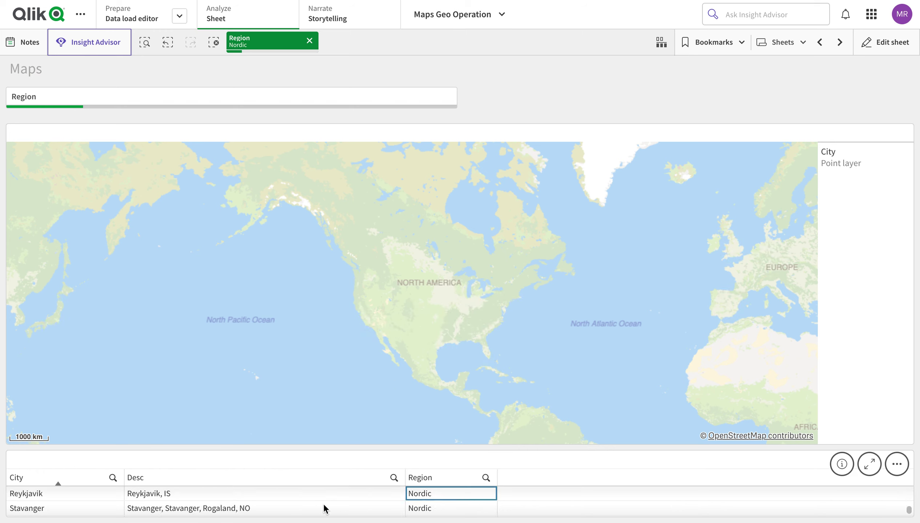
pyautogui.scroll(-1, 323, 507)
pyautogui.scroll(6, 323, 508)
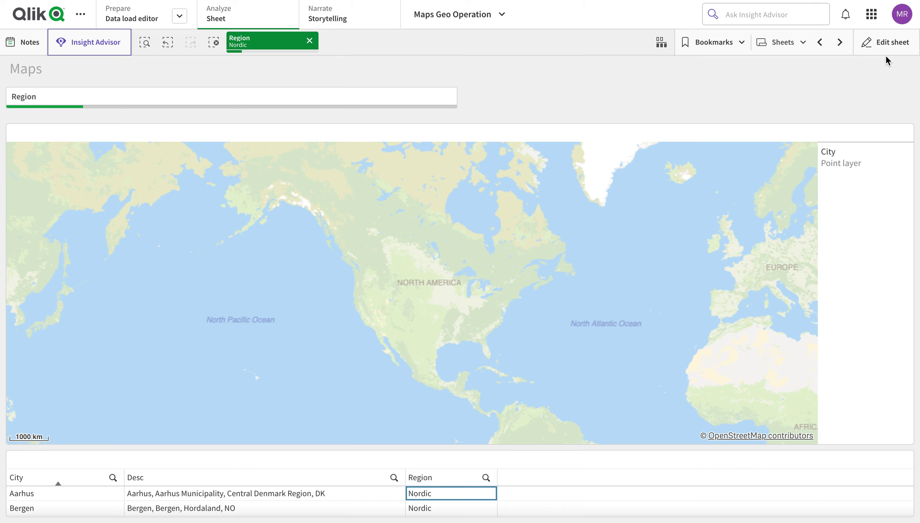
# - In sheet editing, examine the city table's descriptions at full size, restore the table, and show its column settings
pyautogui.click(908, 51)
pyautogui.click(456, 407)
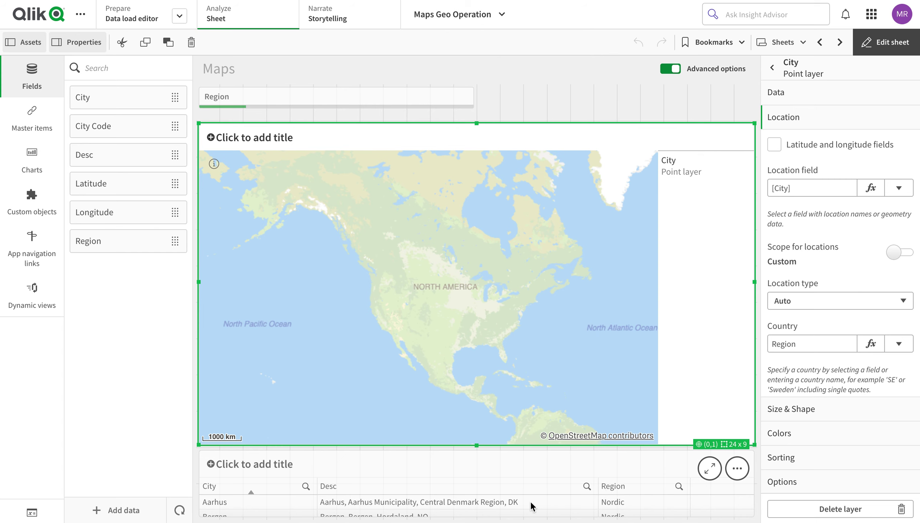
pyautogui.click(709, 468)
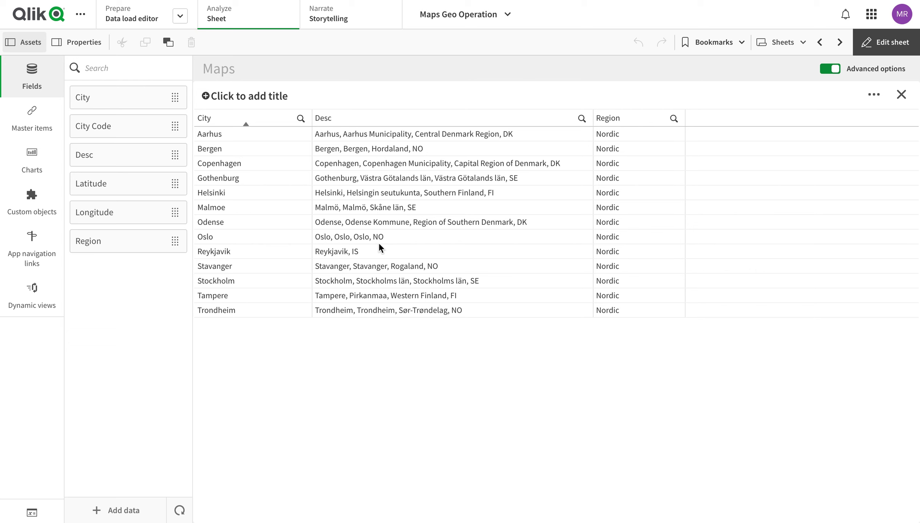
pyautogui.click(900, 95)
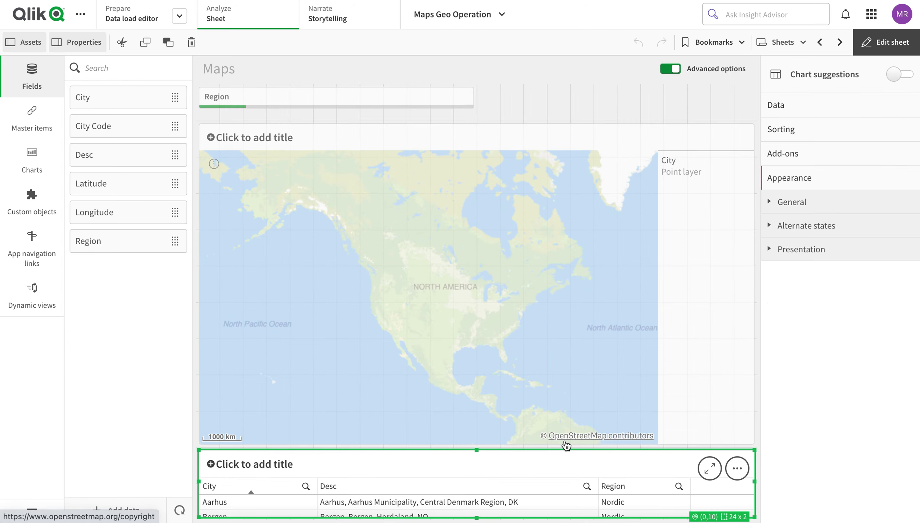
pyautogui.click(776, 105)
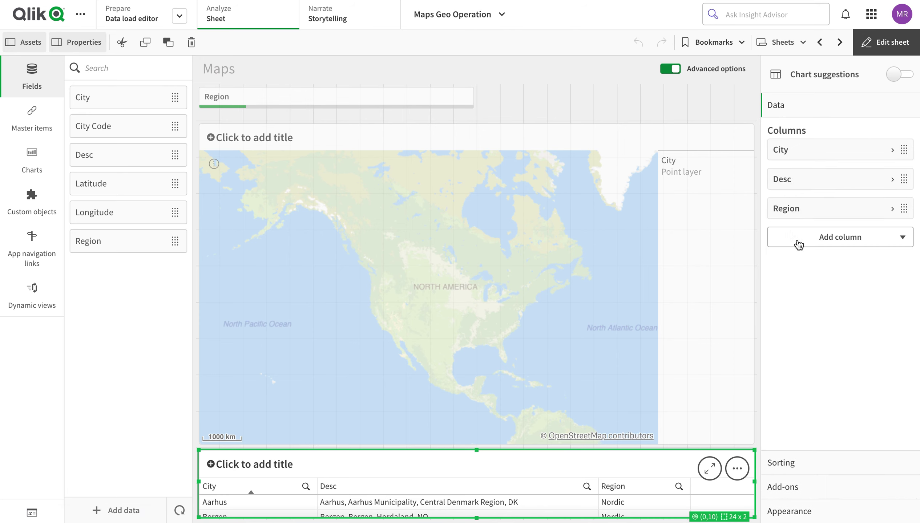
# - Replace the map's City layer country value with the expression Right(Desc,2)
pyautogui.click(637, 361)
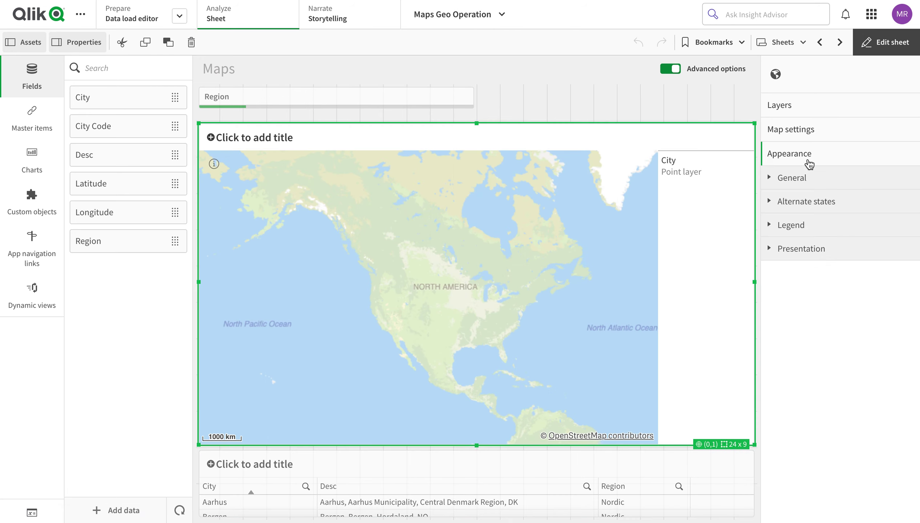
pyautogui.click(827, 110)
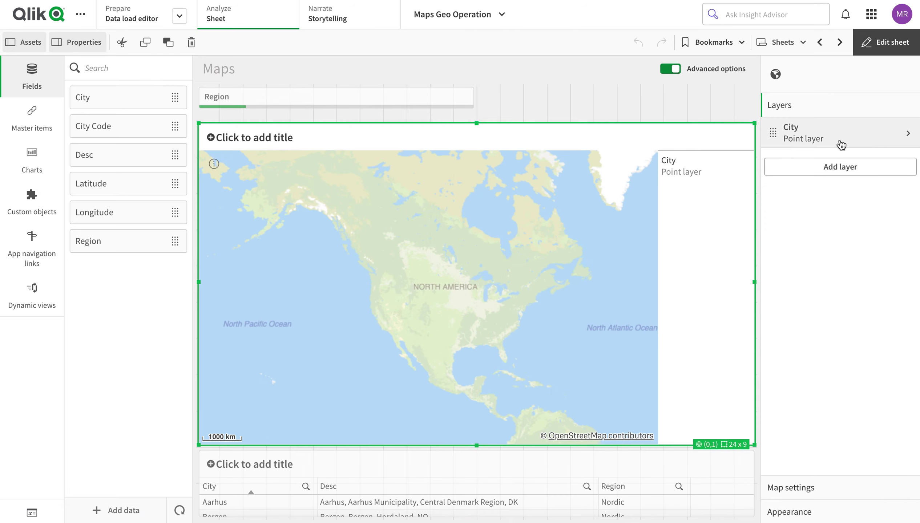
pyautogui.click(835, 146)
pyautogui.click(900, 345)
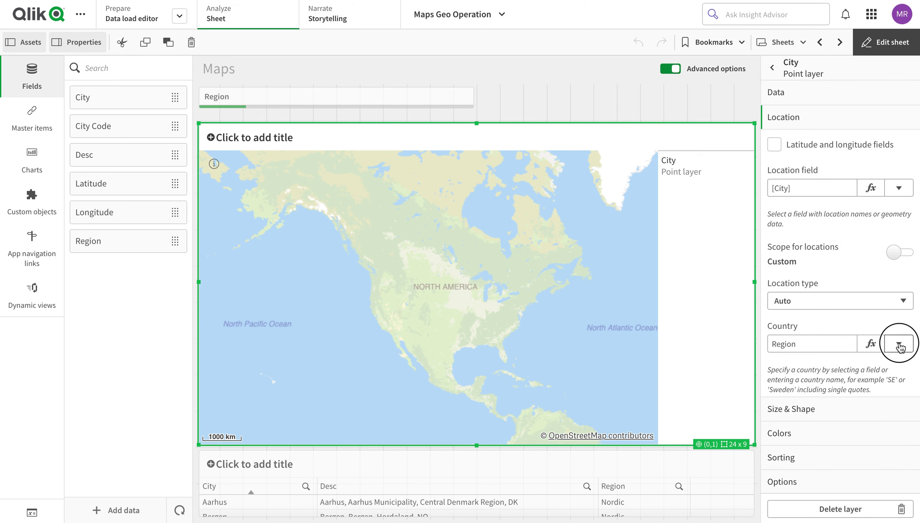
pyautogui.click(876, 343)
pyautogui.click(870, 344)
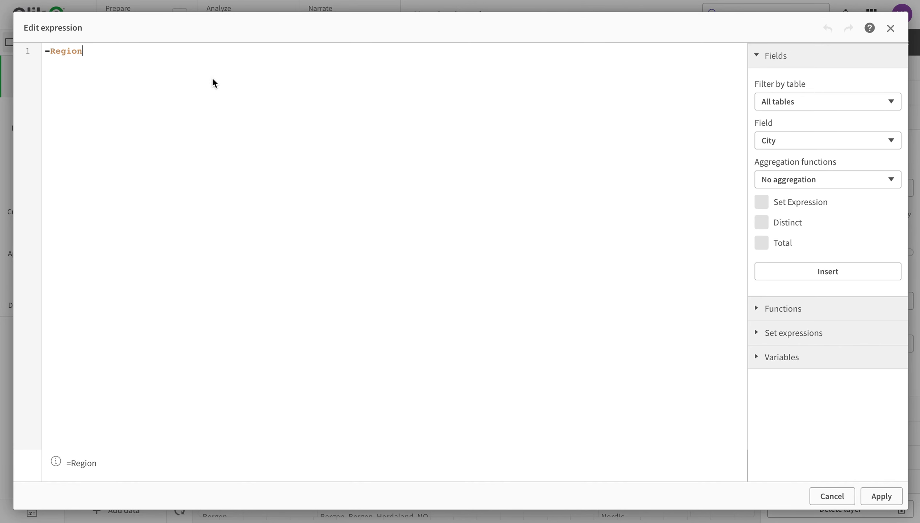
pyautogui.moveTo(133, 61); pyautogui.dragTo(38, 54)
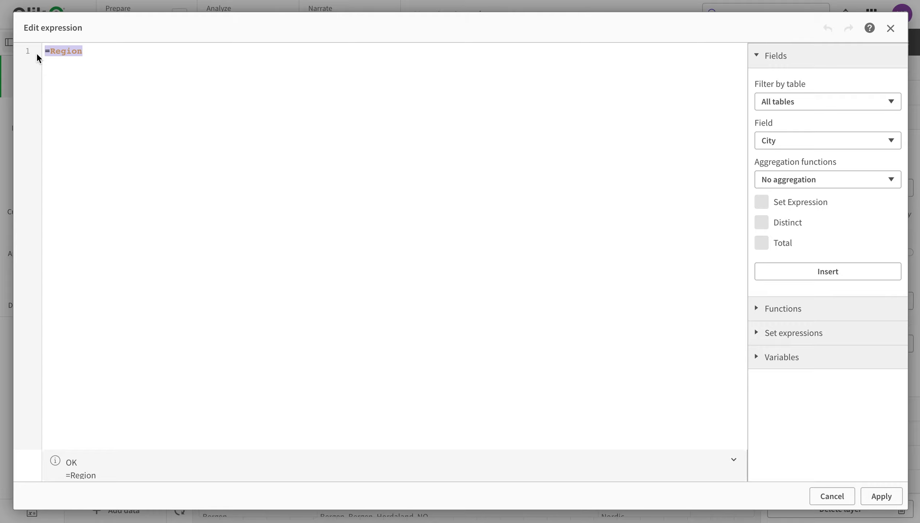
pyautogui.write('Right(De')
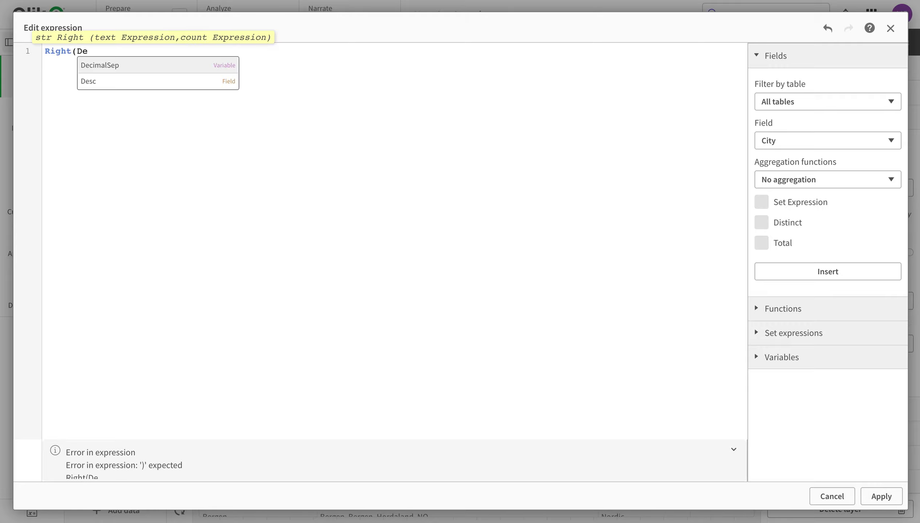
pyautogui.press('Return')
pyautogui.write(',2)')
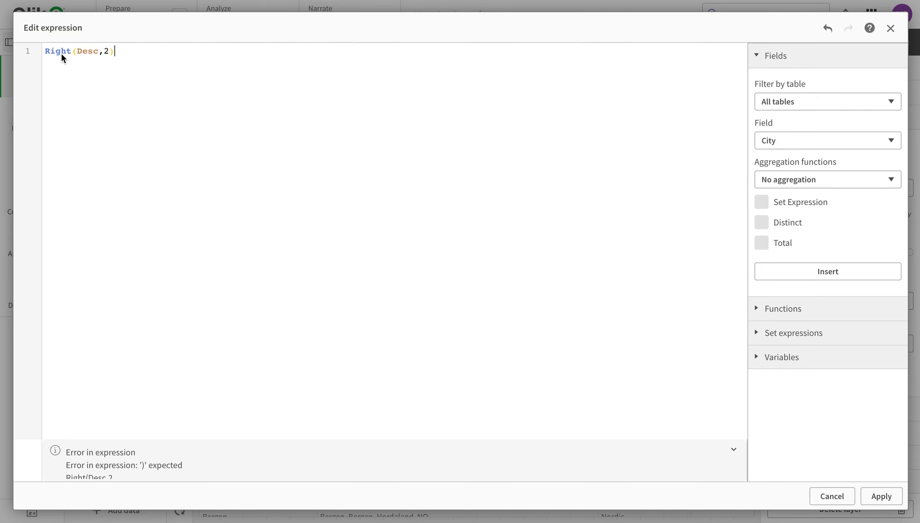
pyautogui.click(880, 496)
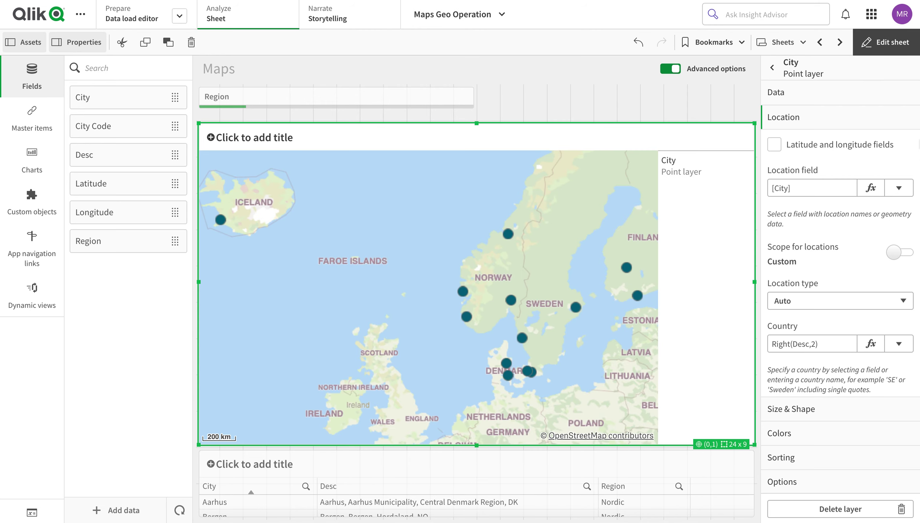
# - Leave sheet editing, clear the Nordic region selection, and view all cities on the map
pyautogui.click(878, 49)
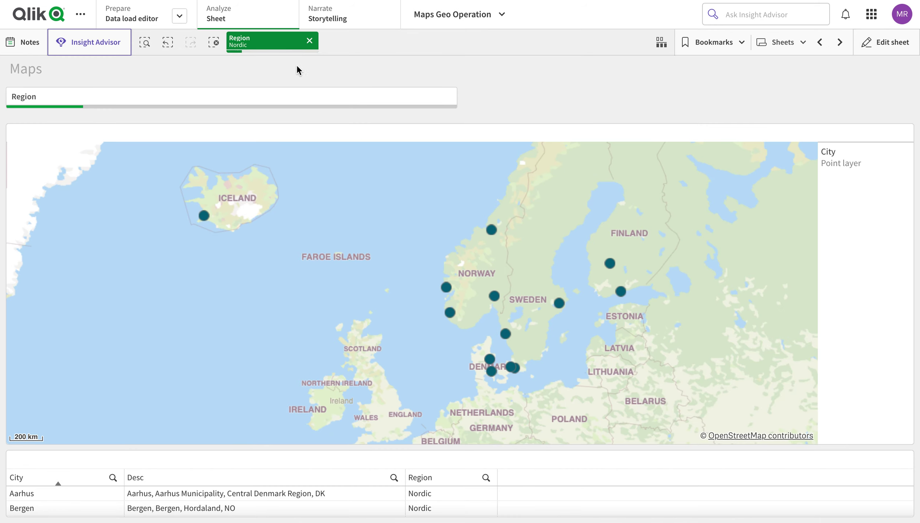
pyautogui.click(309, 41)
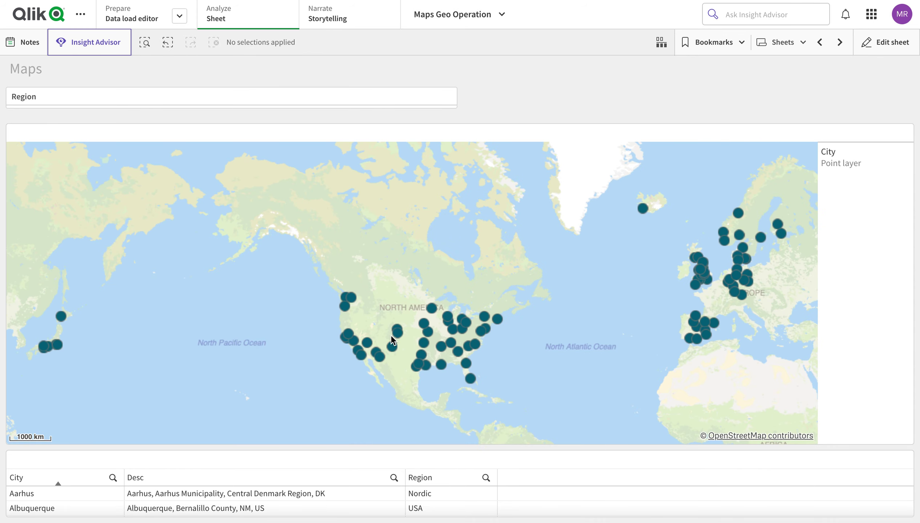
pyautogui.moveTo(391, 337)
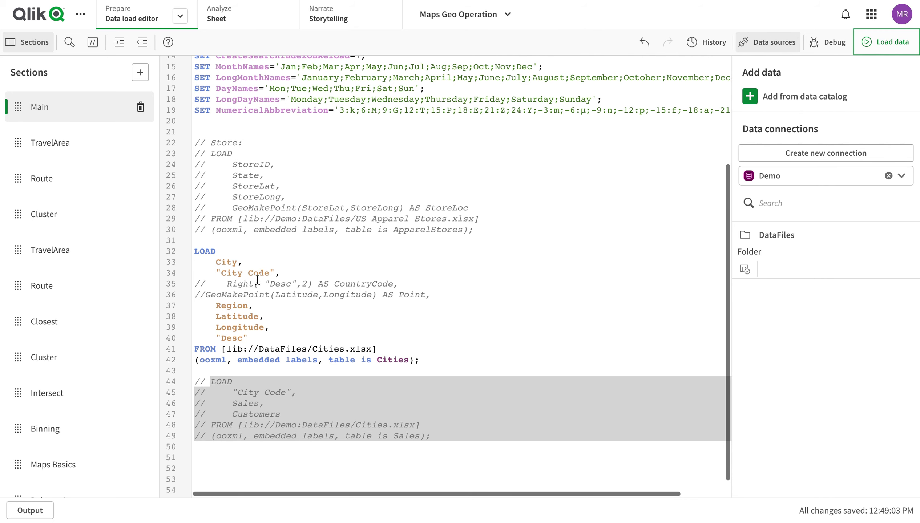
# - Uncomment the Right("Desc",2) AS CountryCode line in the Cities load script and return to editing the Maps sheet
pyautogui.click(210, 286)
pyautogui.press('BackSpace')
pyautogui.press('BackSpace')
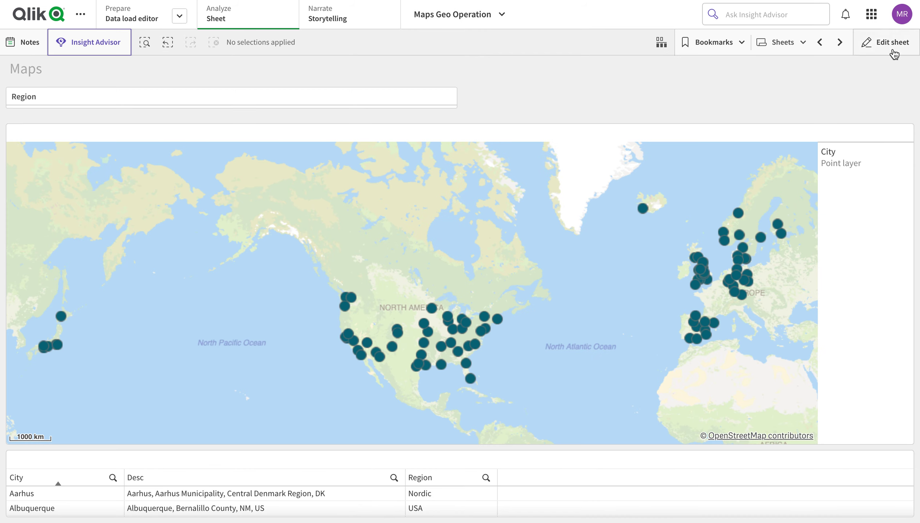
pyautogui.click(892, 52)
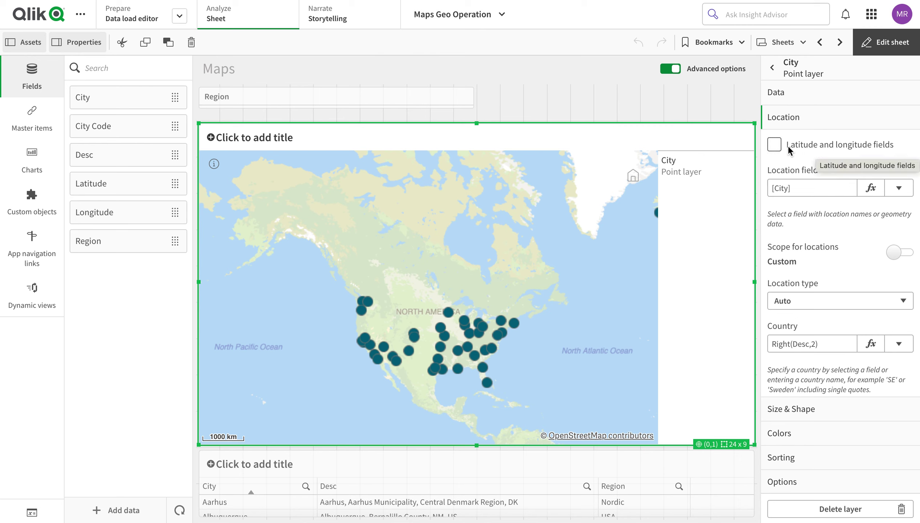
# - Place the City layer's points by the Latitude and Longitude fields, and turn that coordinate option off again
pyautogui.click(774, 144)
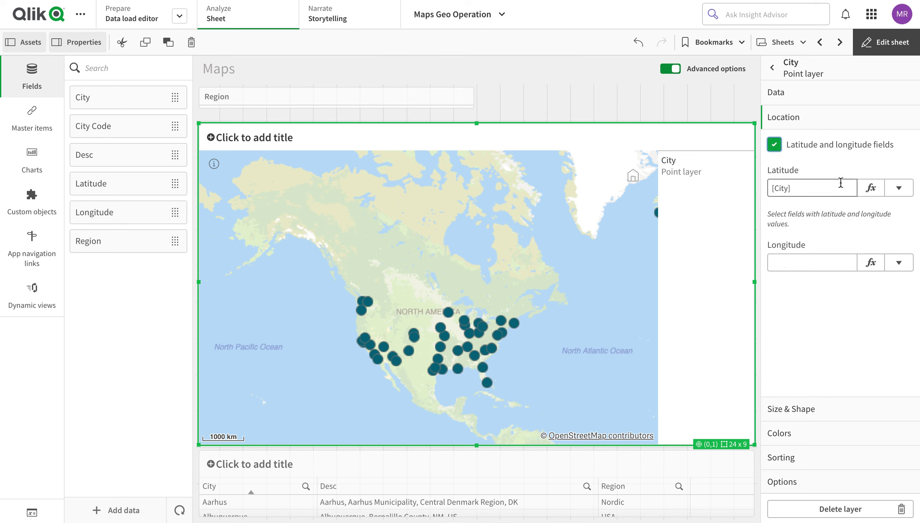
pyautogui.click(899, 188)
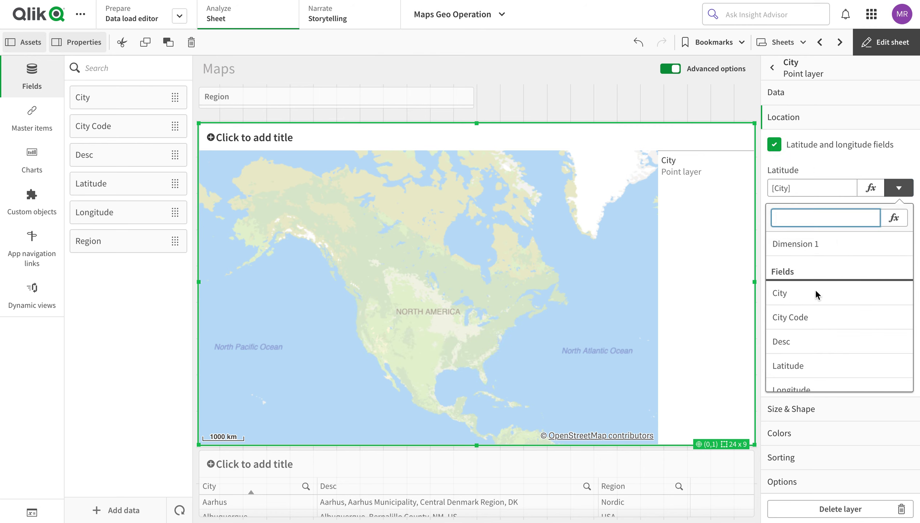
pyautogui.scroll(-1, 815, 355)
pyautogui.click(818, 337)
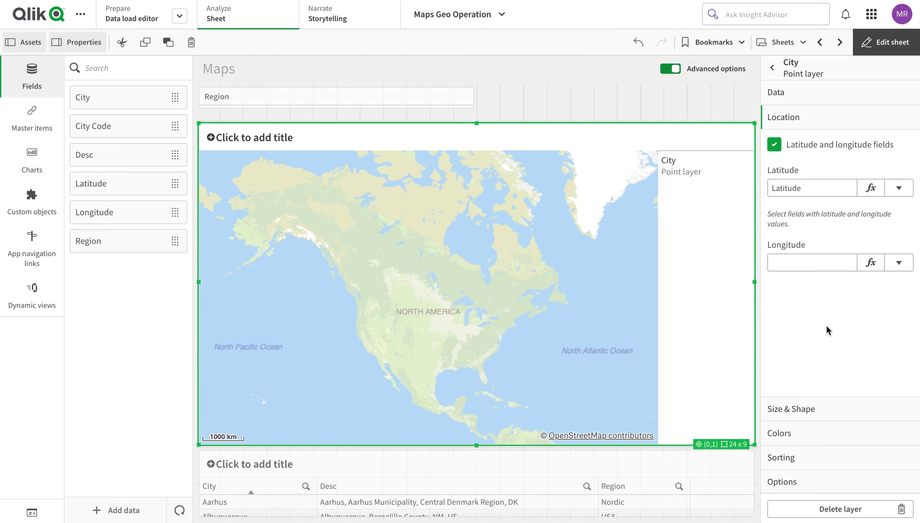
pyautogui.click(905, 271)
pyautogui.scroll(-1, 812, 438)
pyautogui.click(813, 441)
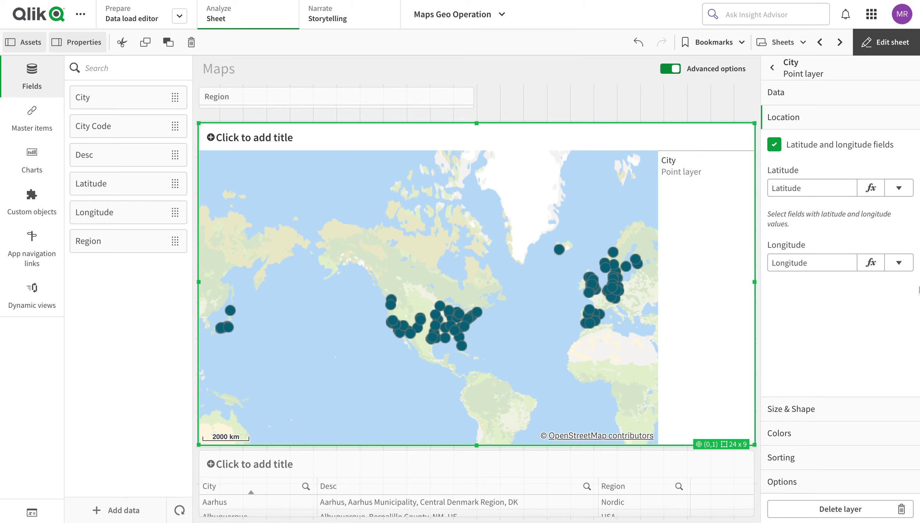
pyautogui.click(774, 144)
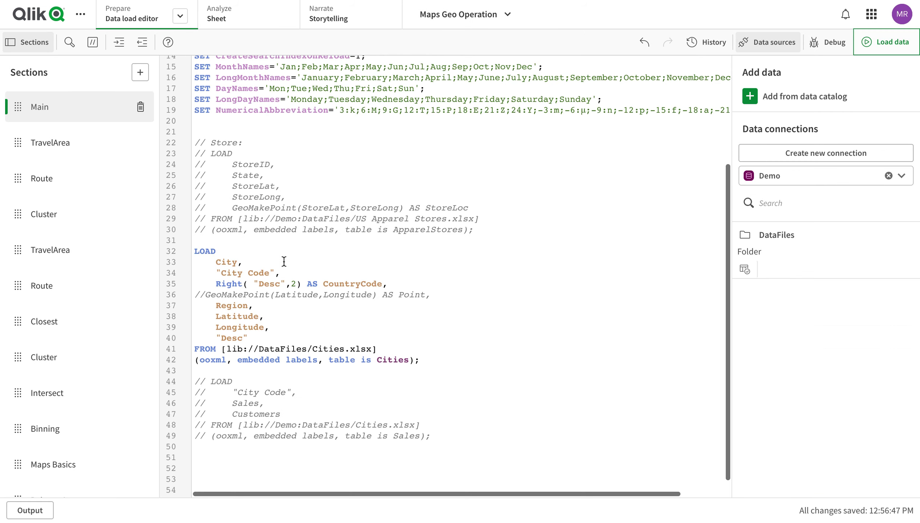
# - Uncomment the GeoMakePoint(Latitude,Longitude) AS Point line in the Cities load script and reload the data
pyautogui.click(206, 298)
pyautogui.press('BackSpace')
pyautogui.press('BackSpace')
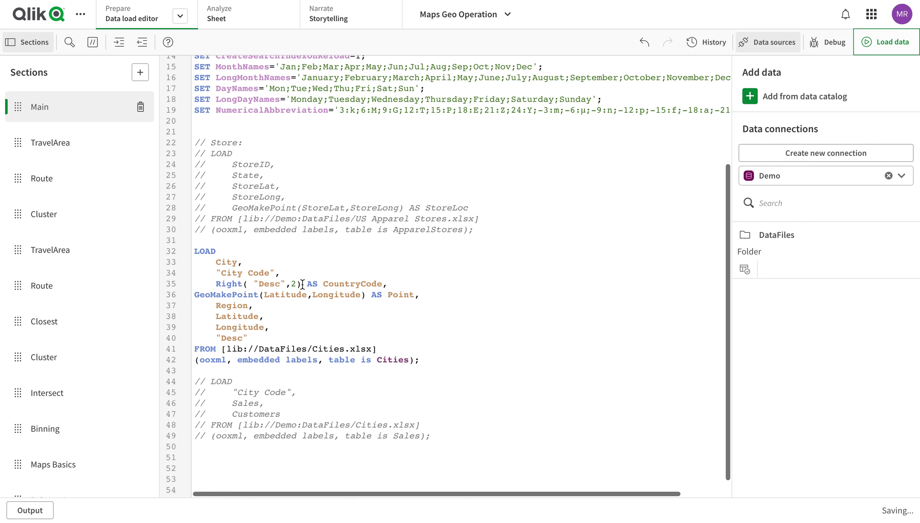
pyautogui.click(882, 43)
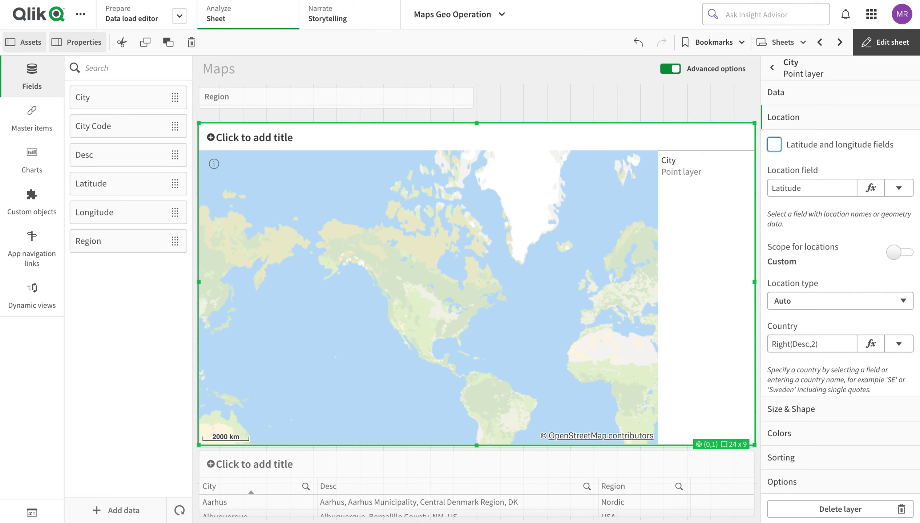
# - Set the City layer's location field to Point on the Maps sheet
pyautogui.click(899, 188)
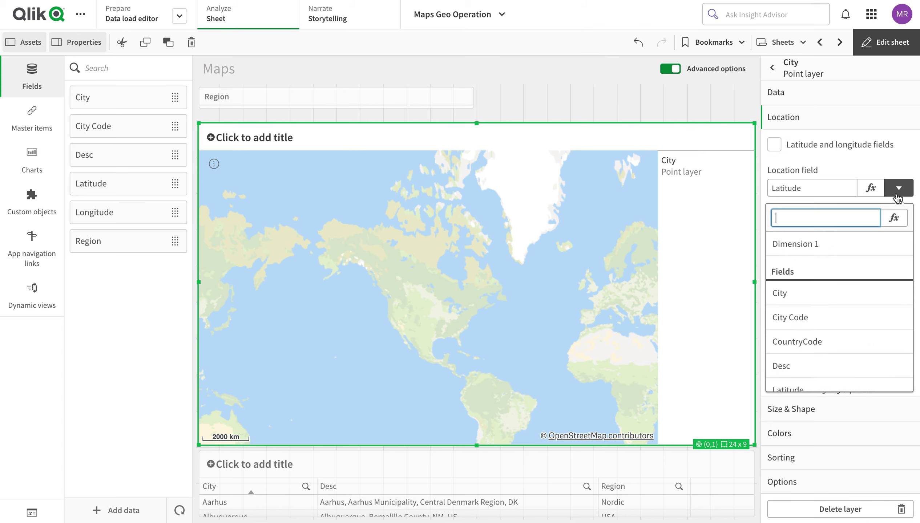
pyautogui.scroll(-3, 852, 343)
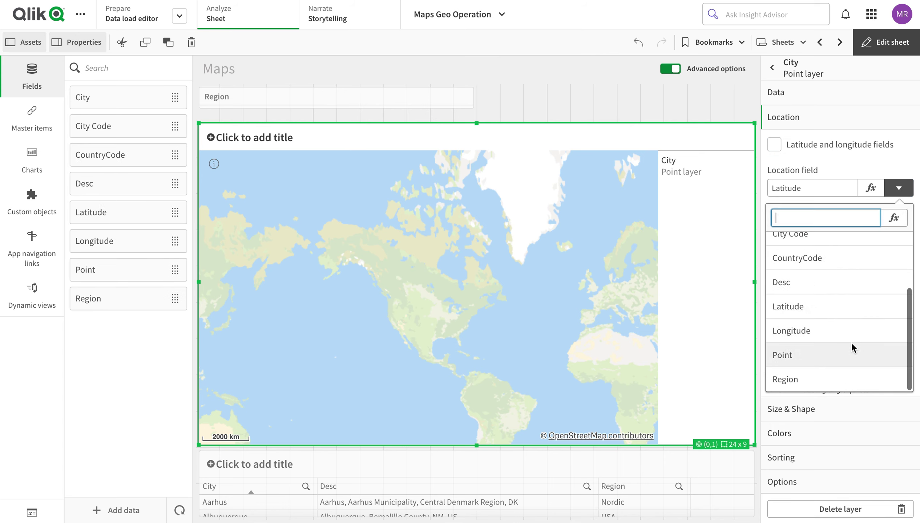
pyautogui.click(852, 345)
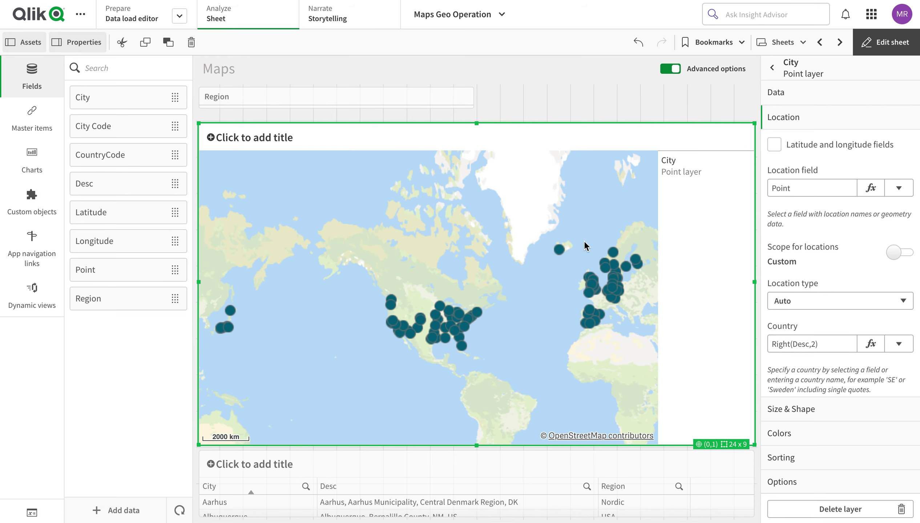
# - Check the city points on the map outside sheet editing, and review the City layer's dimension settings in sheet editing
pyautogui.click(830, 101)
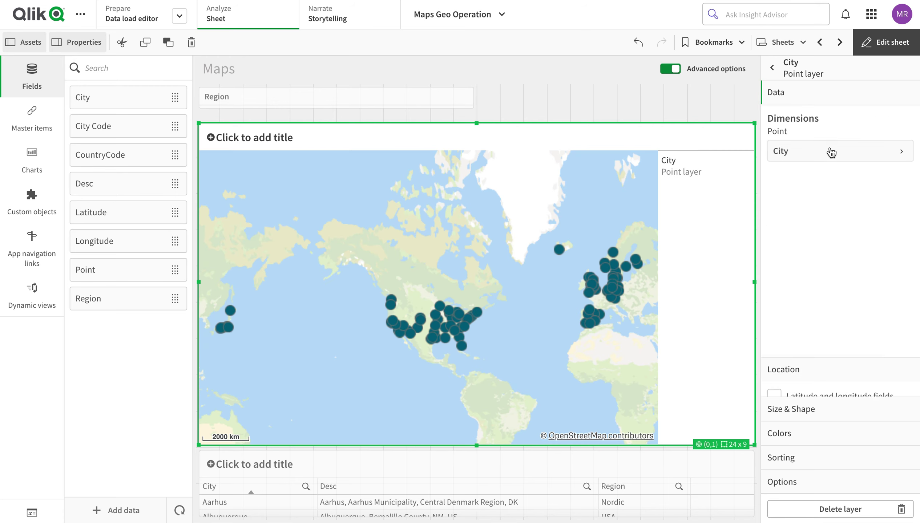
pyautogui.click(895, 43)
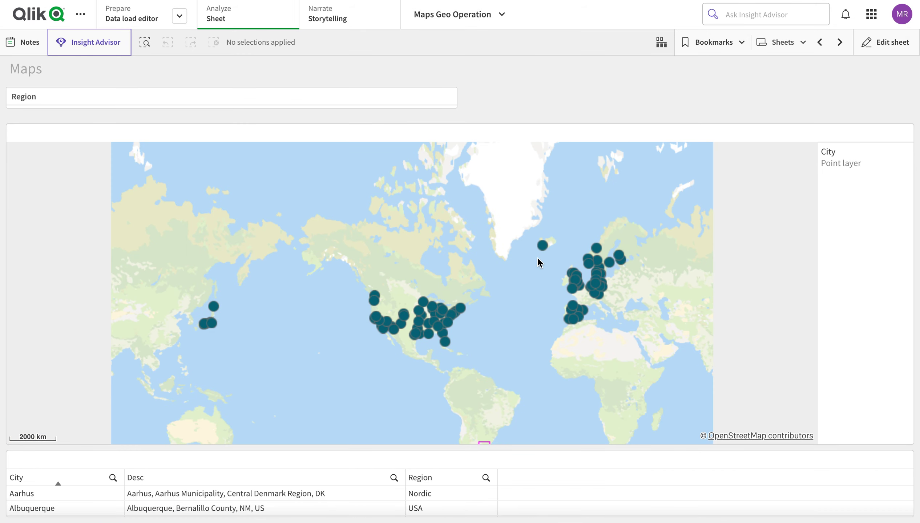
pyautogui.moveTo(377, 302)
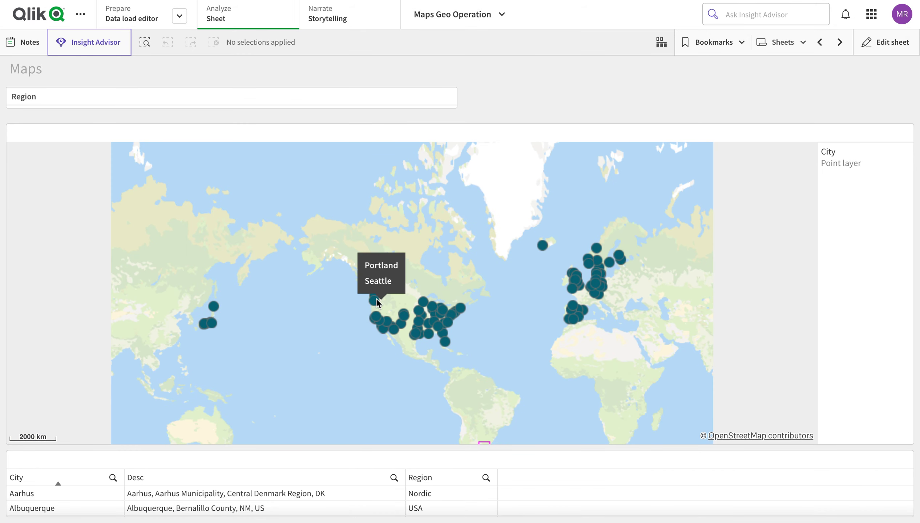
pyautogui.click(890, 41)
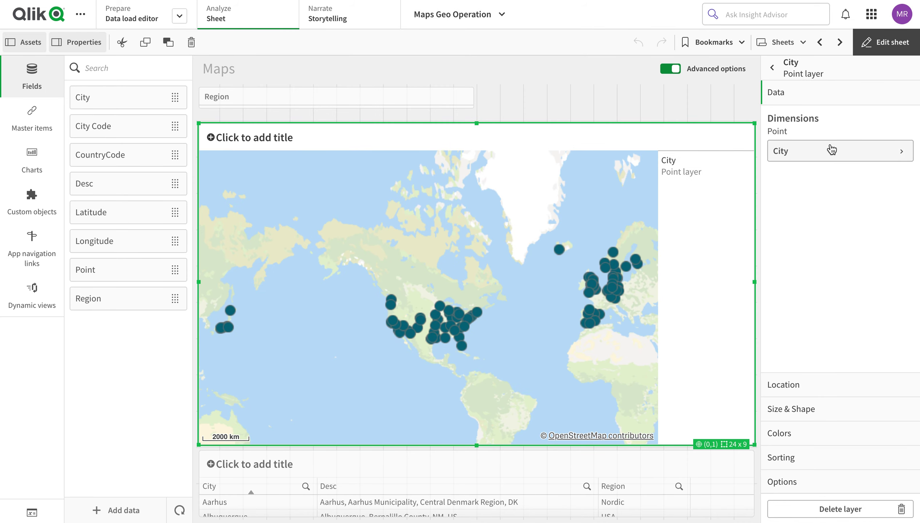
pyautogui.click(830, 152)
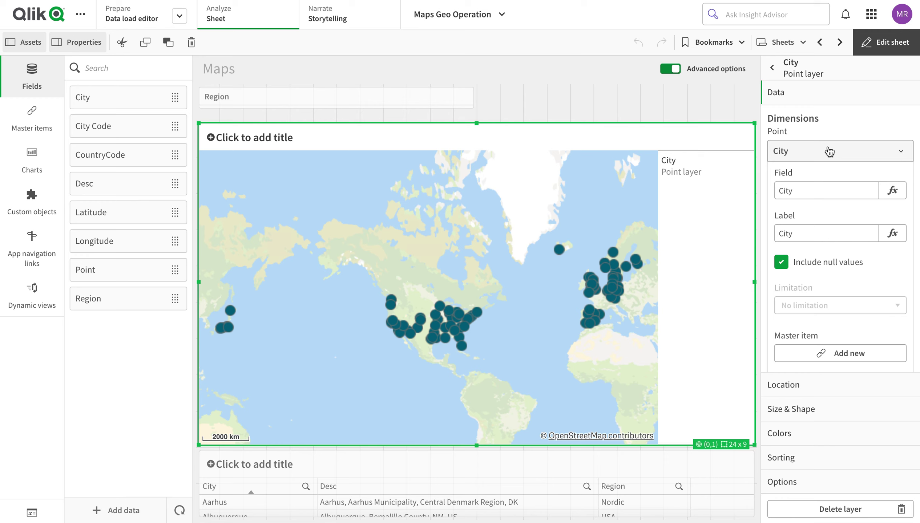
pyautogui.click(829, 152)
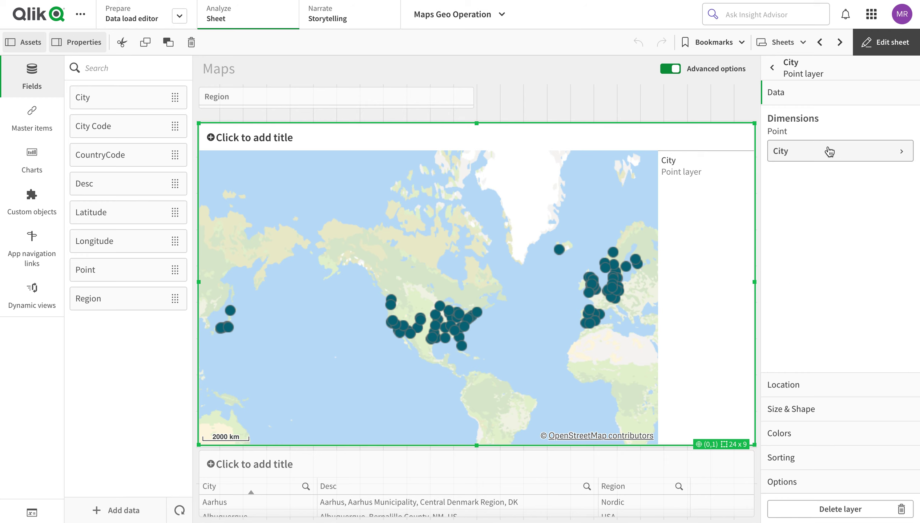
# - Reduce the City layer's bubble size to 9 and change the point shape to Triangle
pyautogui.click(814, 385)
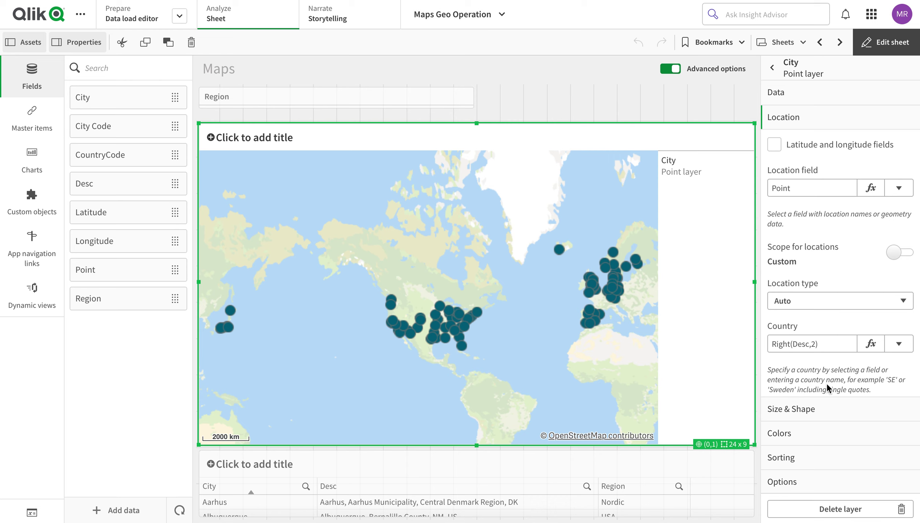
pyautogui.click(828, 409)
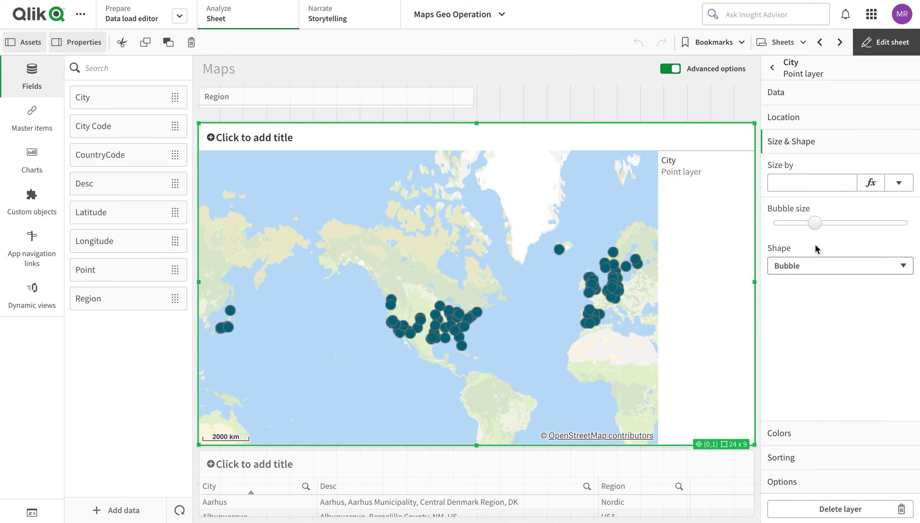
pyautogui.moveTo(818, 224); pyautogui.dragTo(797, 225)
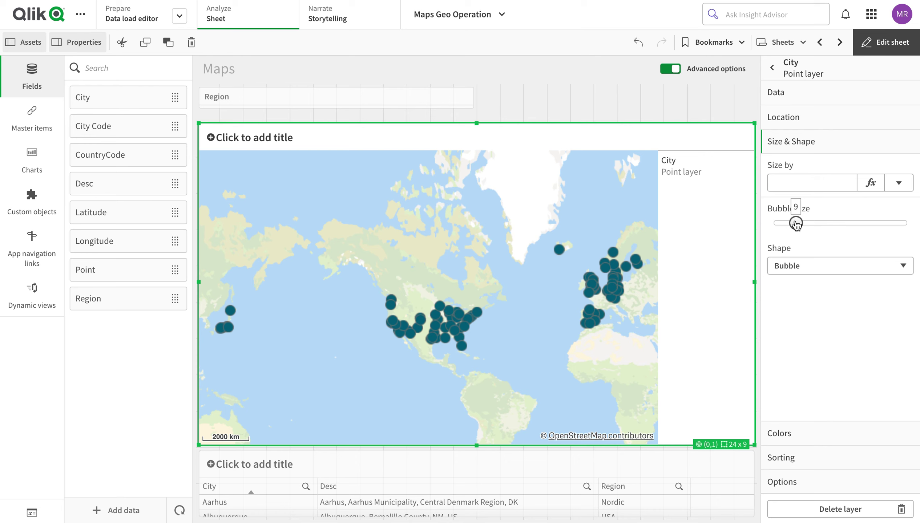
pyautogui.click(818, 265)
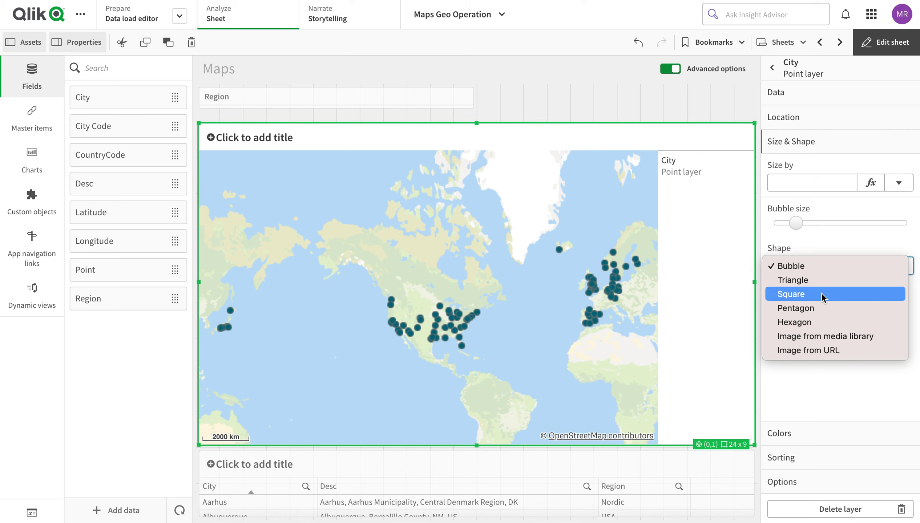
pyautogui.click(822, 280)
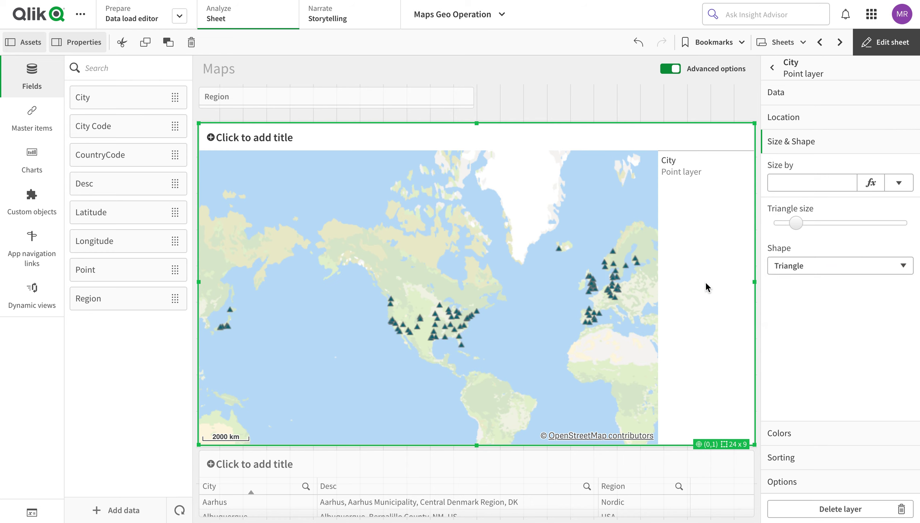
# - Change the City layer's point shape to Image from media library and insert Hospital Icon.png from the in-app media
pyautogui.click(847, 267)
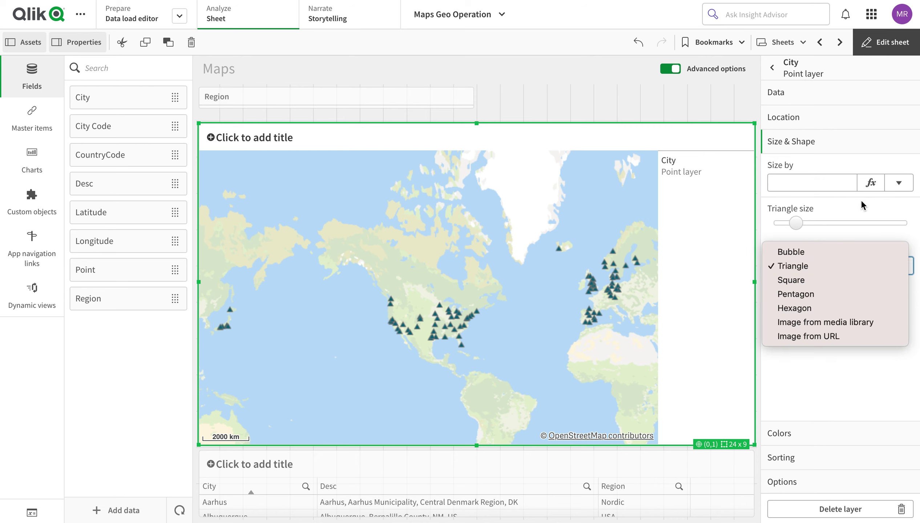
pyautogui.click(811, 327)
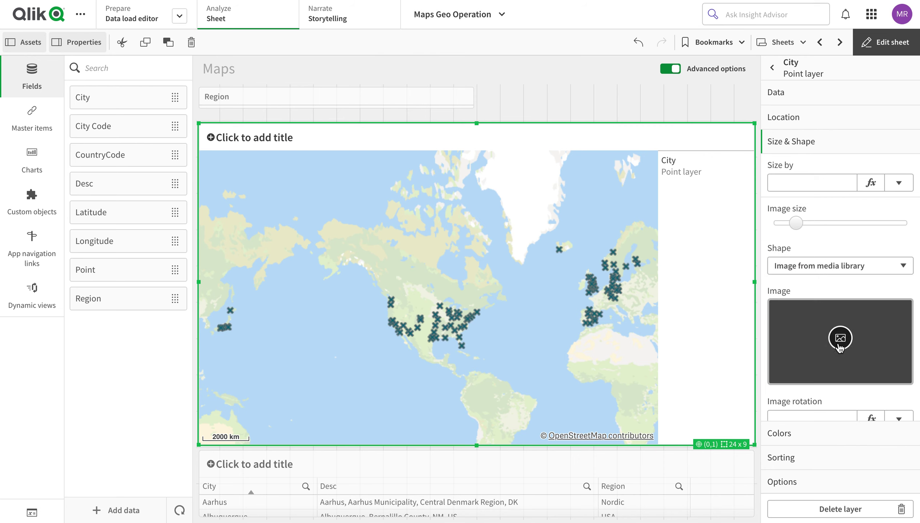
pyautogui.click(850, 267)
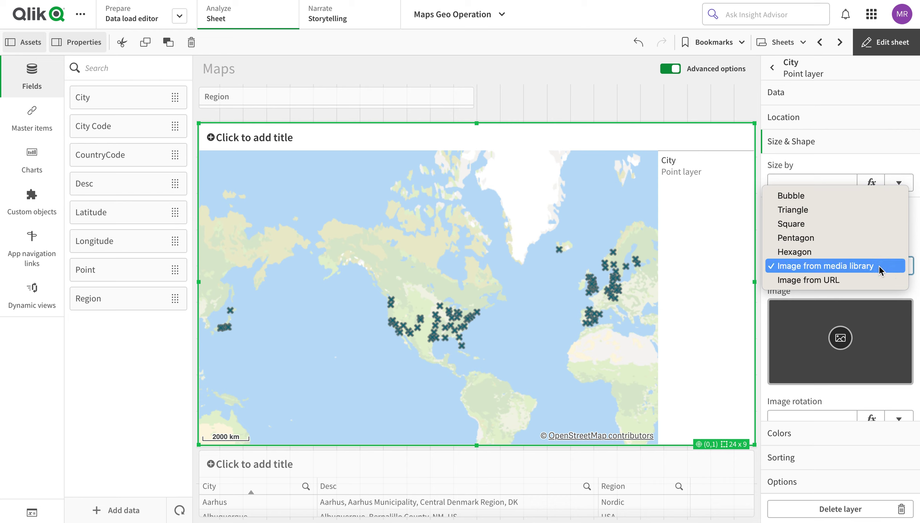
pyautogui.click(840, 338)
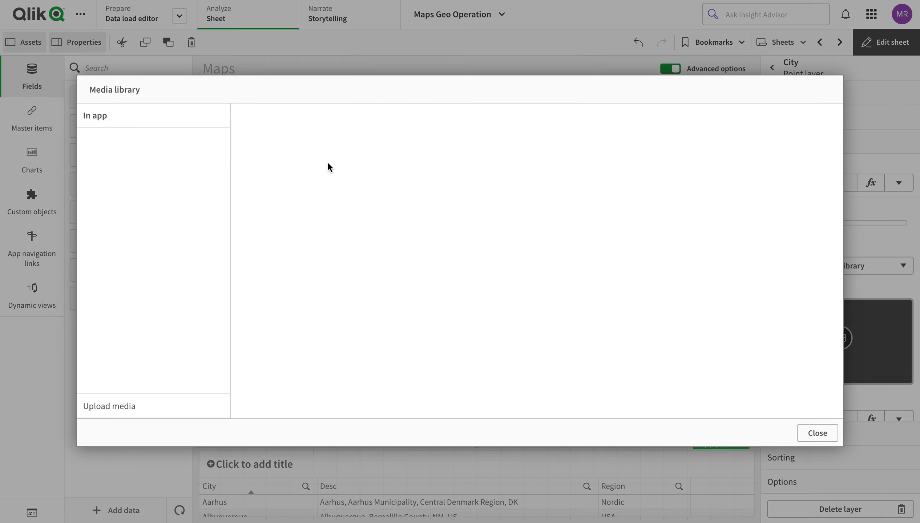
pyautogui.click(212, 126)
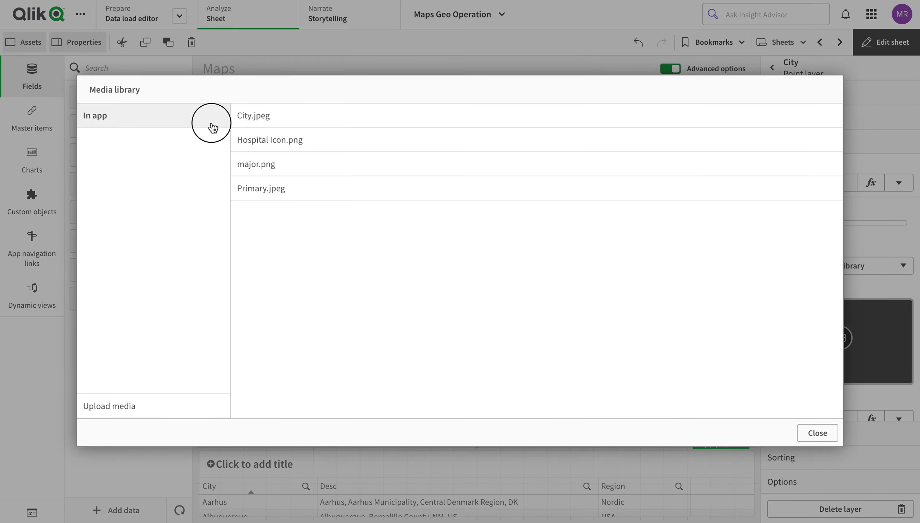
pyautogui.click(309, 142)
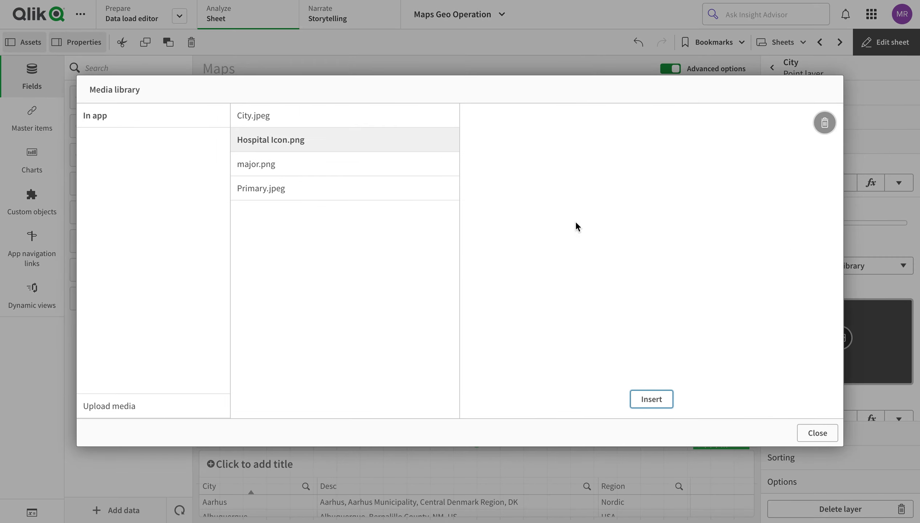
pyautogui.click(657, 401)
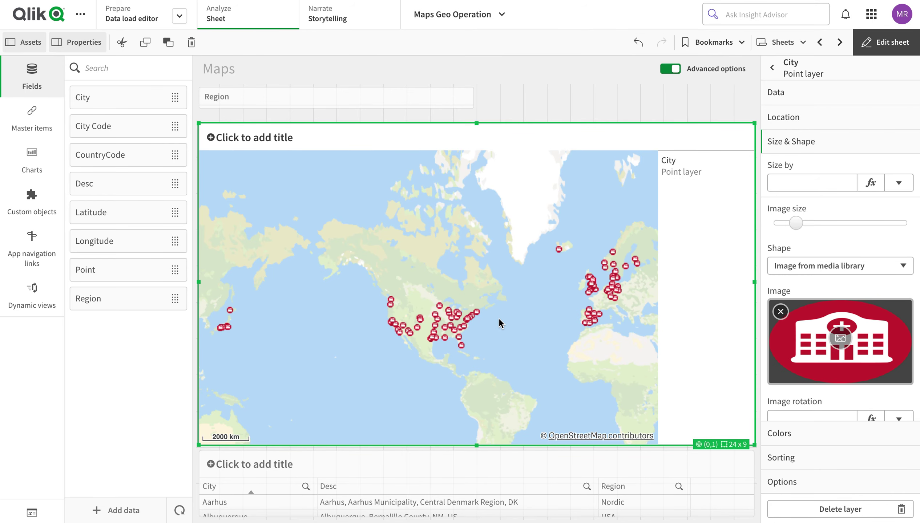
# - Make the City layer's image markers slightly larger, and change the point shape to Bubble
pyautogui.scroll(2, 500, 319)
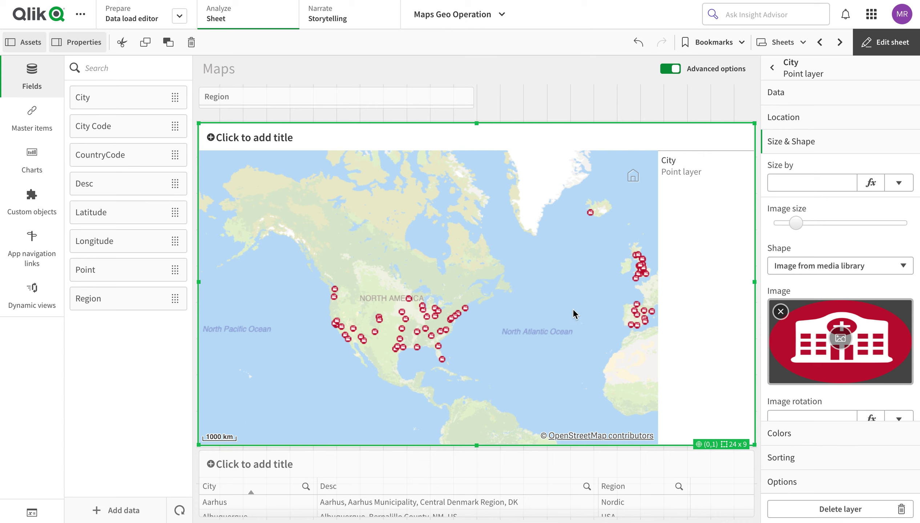
pyautogui.moveTo(796, 223); pyautogui.dragTo(825, 223)
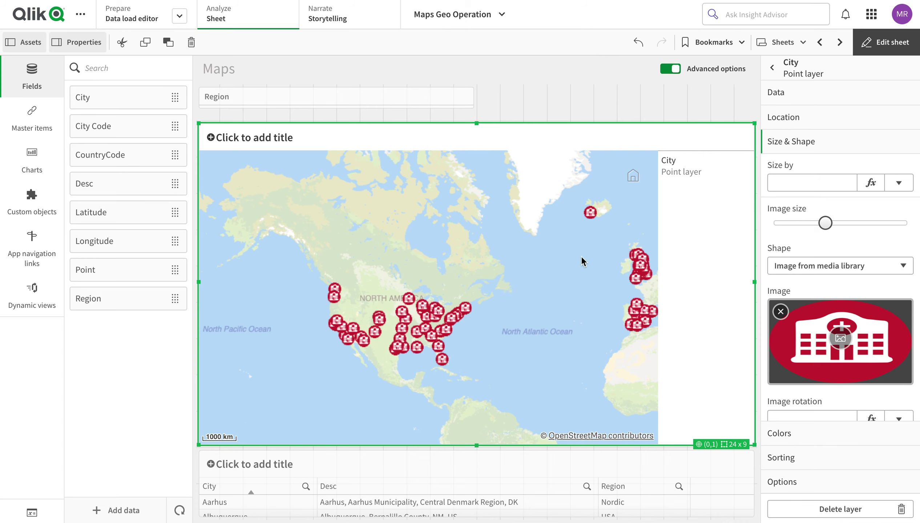
pyautogui.moveTo(826, 223)
pyautogui.moveTo(826, 224); pyautogui.dragTo(806, 224)
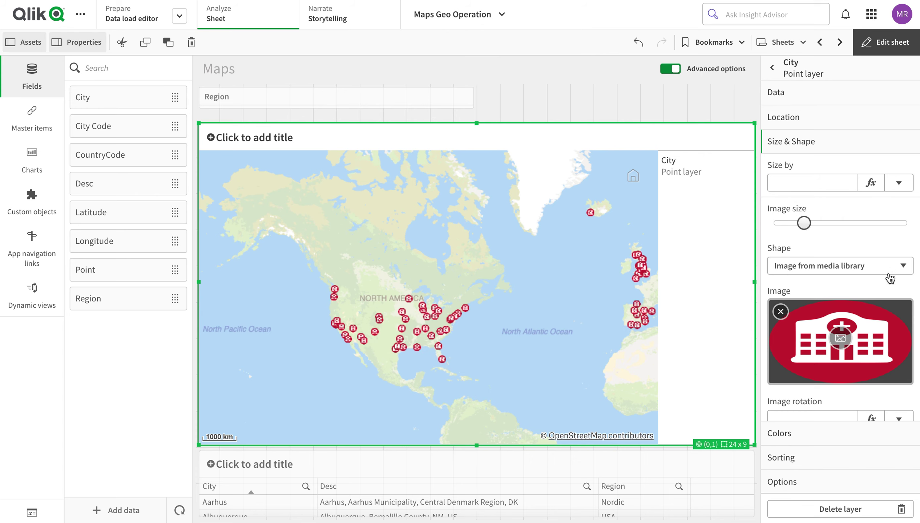
pyautogui.click(899, 266)
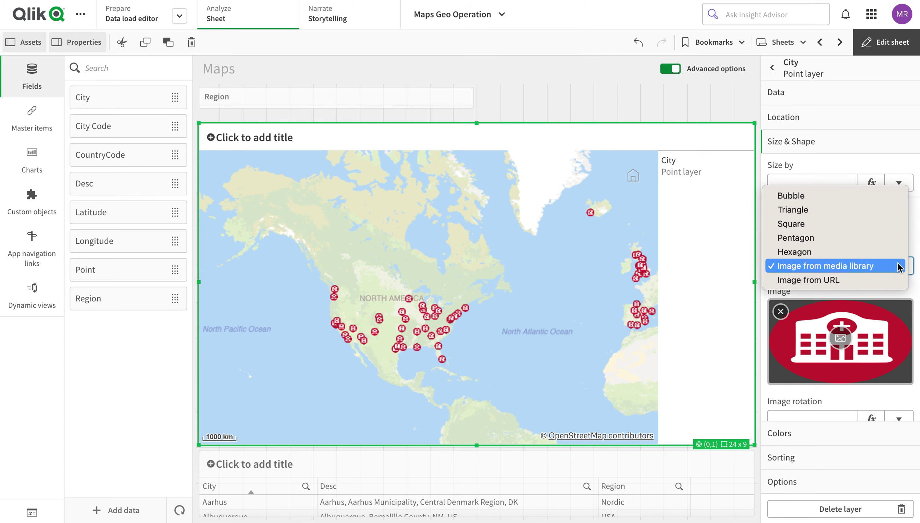
pyautogui.click(828, 201)
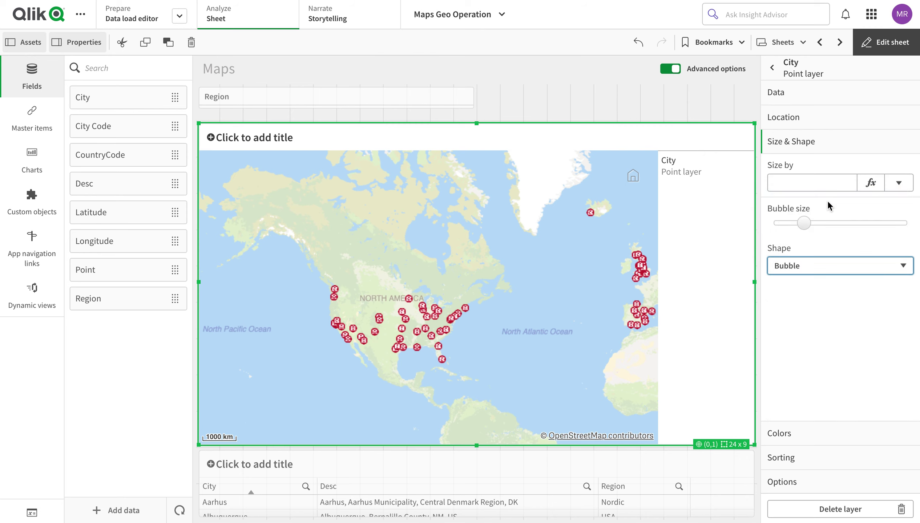
# - Check the fields available for sizing the City bubbles and review the layer's color settings
pyautogui.click(906, 187)
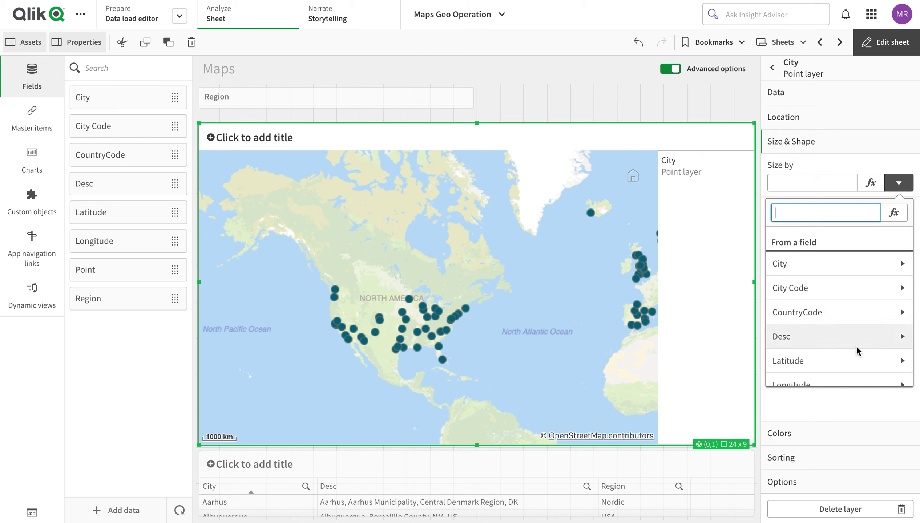
pyautogui.scroll(-2, 855, 350)
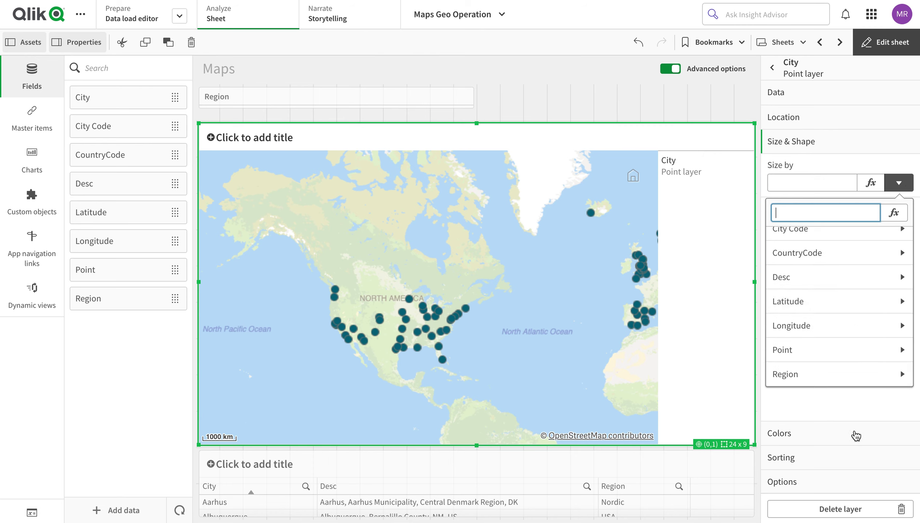
pyautogui.click(854, 375)
pyautogui.click(854, 432)
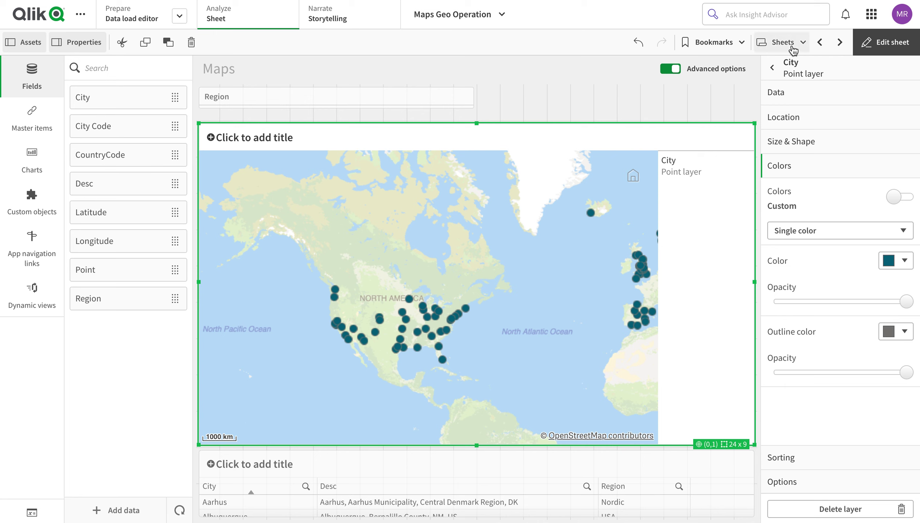
pyautogui.click(815, 144)
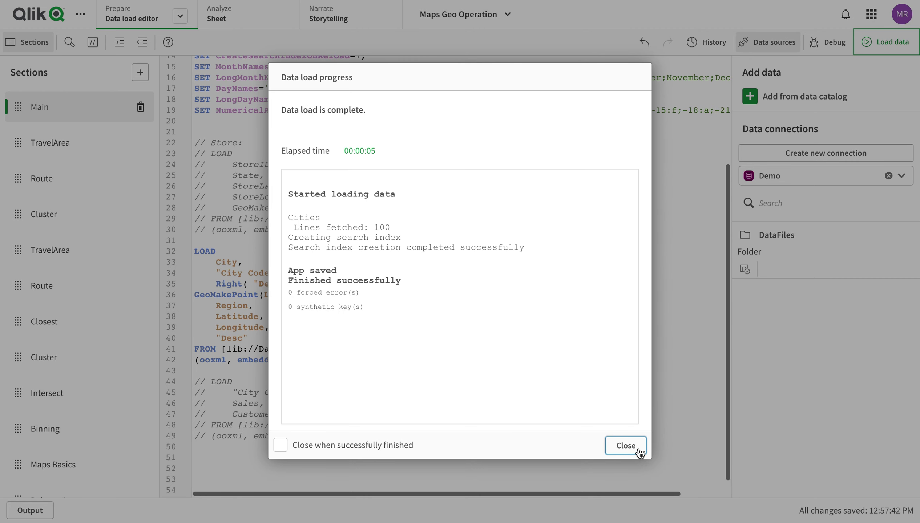
# - Uncomment the Sales table LOAD block with City Code, Sales and Customers in the load script and reload the data
pyautogui.click(626, 446)
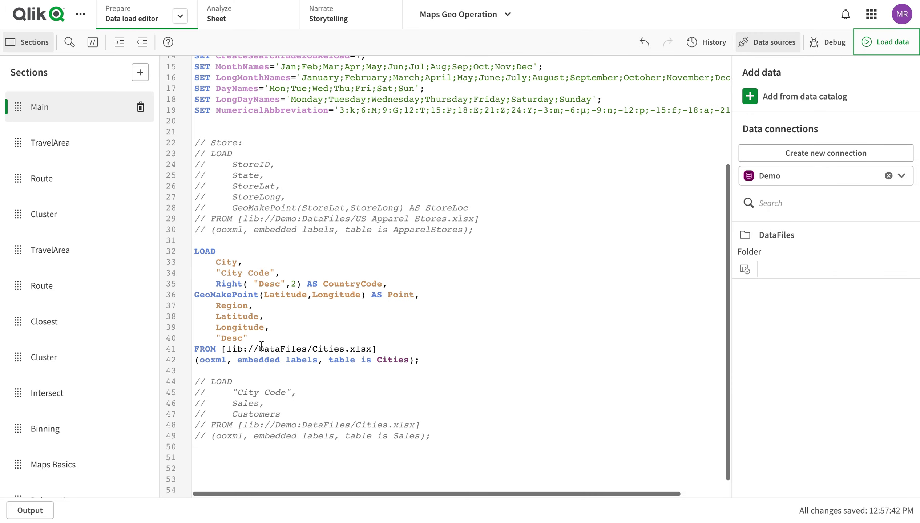
pyautogui.moveTo(195, 384); pyautogui.dragTo(269, 436)
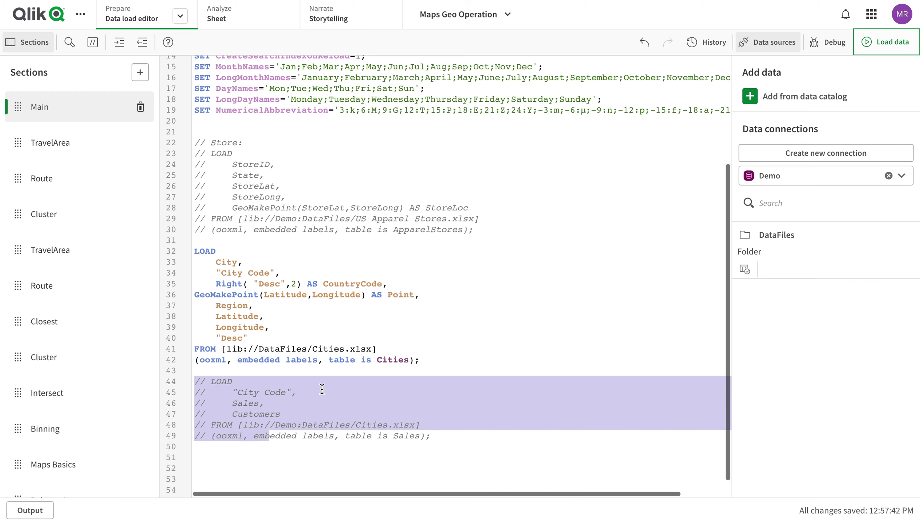
pyautogui.click(93, 41)
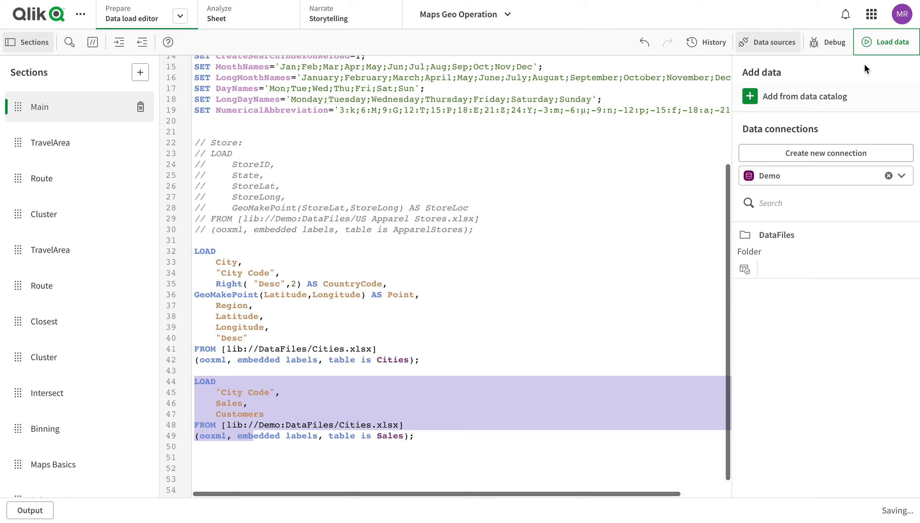
pyautogui.click(878, 46)
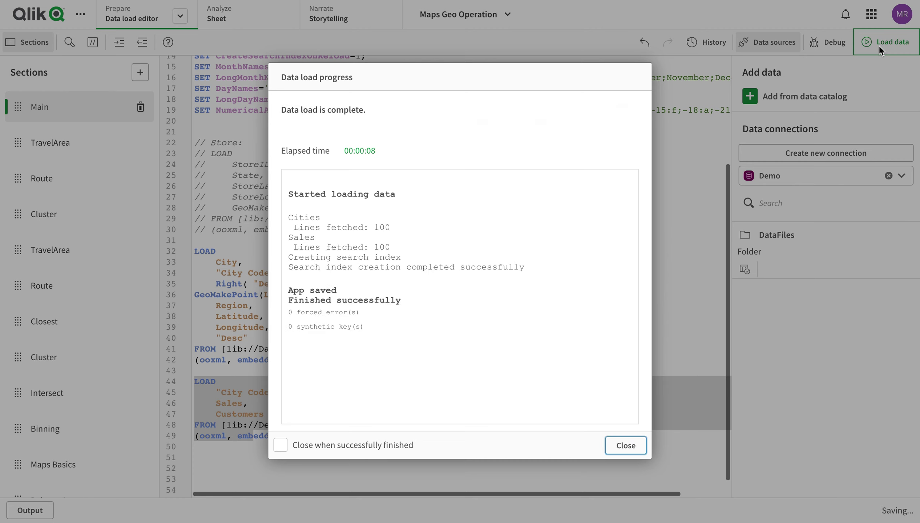
pyautogui.click(626, 446)
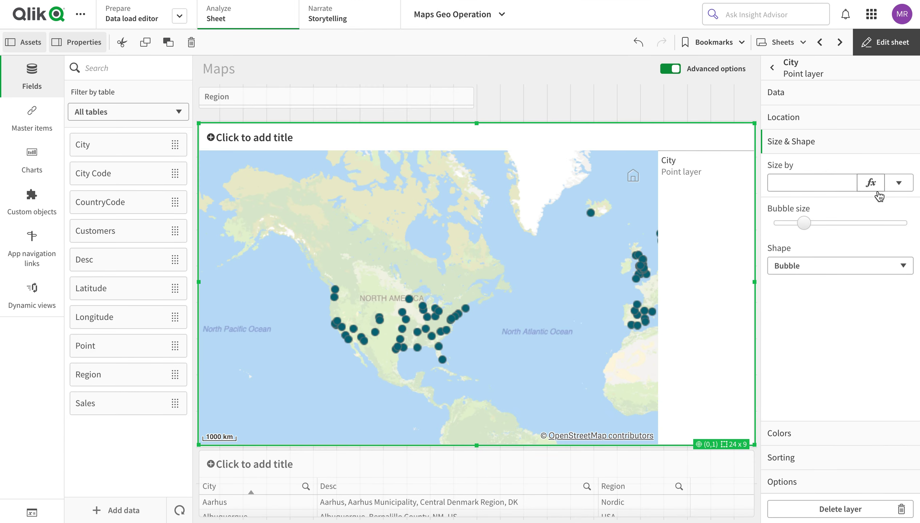
# - Size the City layer's bubbles by Sum(Sales) and check the limits of the bubble size range
pyautogui.click(899, 182)
pyautogui.scroll(-3, 847, 357)
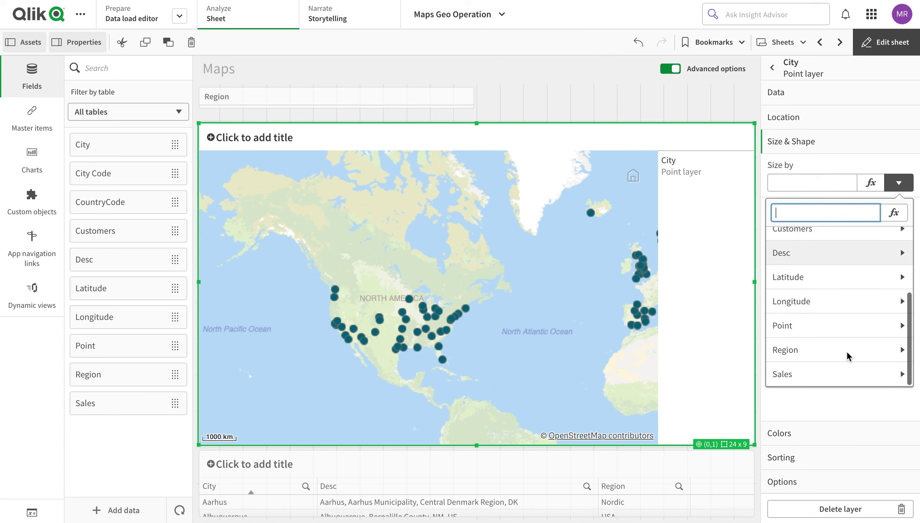
pyautogui.click(817, 371)
pyautogui.click(829, 263)
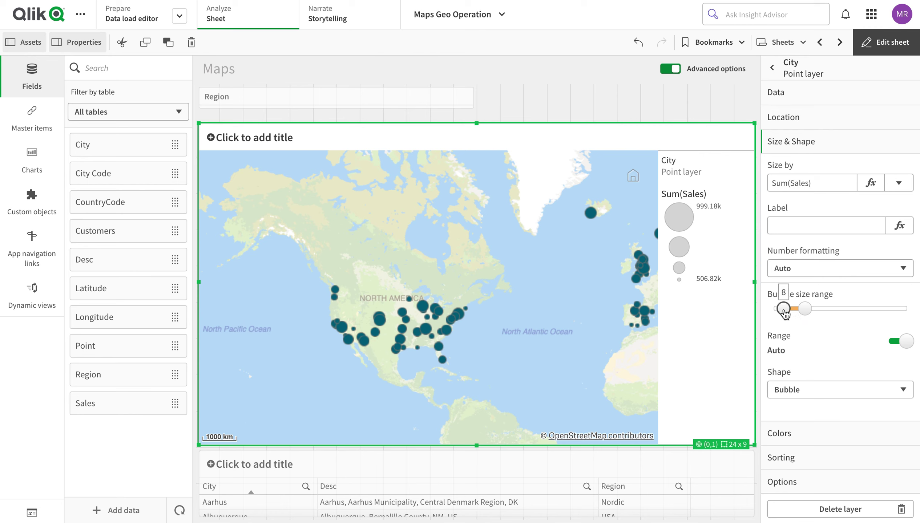
pyautogui.moveTo(786, 313)
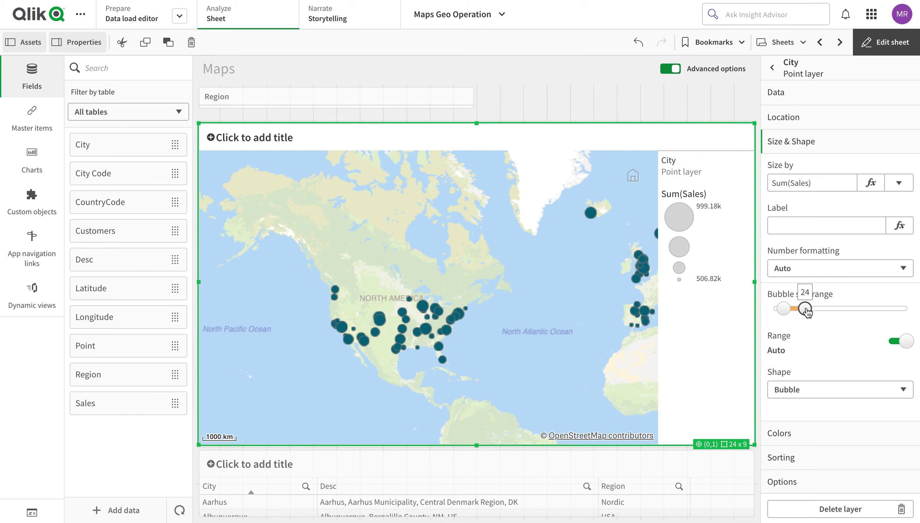
pyautogui.click(821, 231)
# - Examine the sales values of individual city bubbles on the map outside sheet editing
pyautogui.click(885, 42)
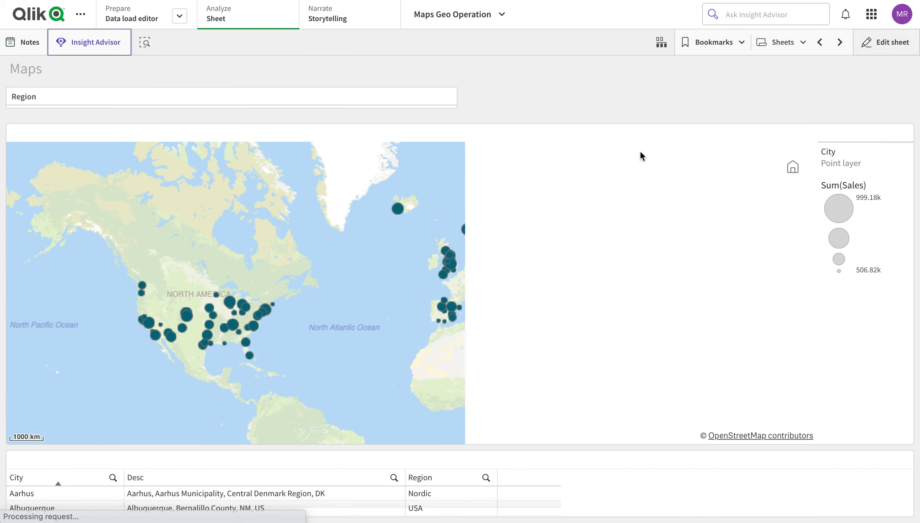
pyautogui.moveTo(571, 212)
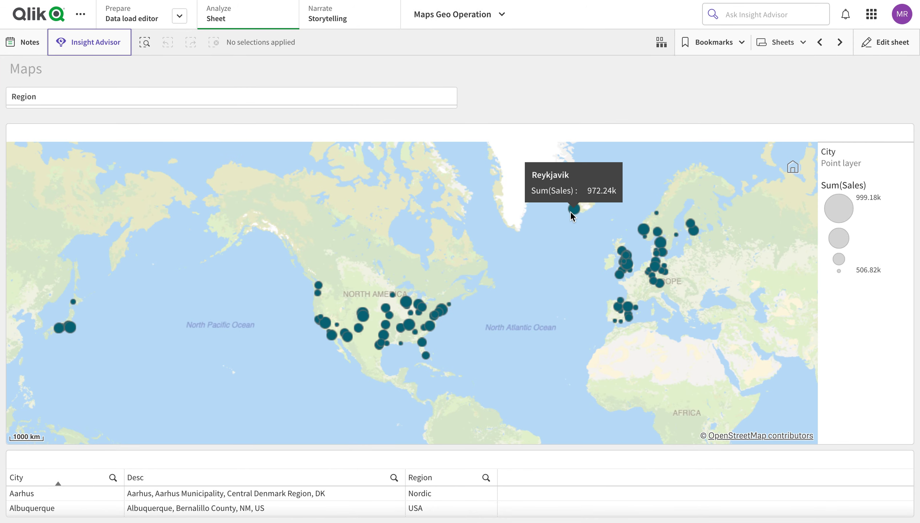
pyautogui.moveTo(657, 212)
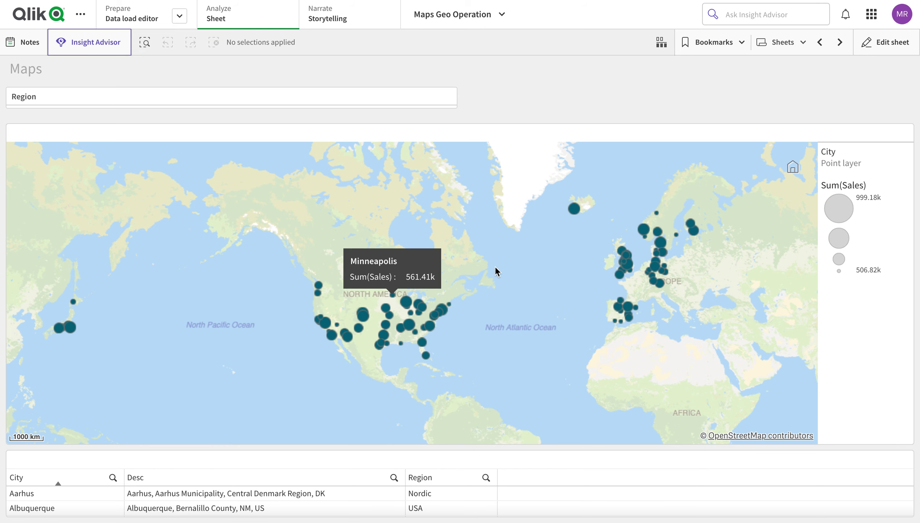
# - In sheet editing, label the size measure Sales, keep Auto number formatting, and slightly raise the lower end of the bubble size range
pyautogui.click(906, 44)
pyautogui.click(810, 220)
pyautogui.write('Sa')
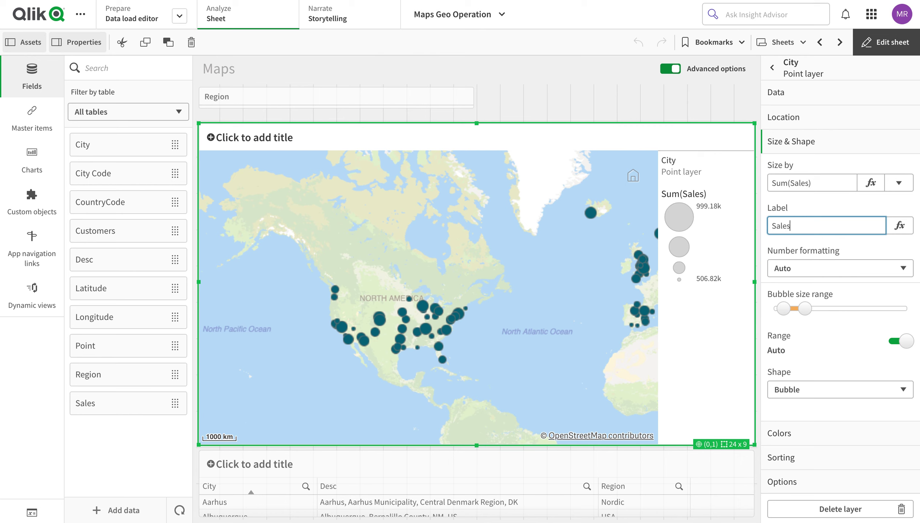
pyautogui.write('les')
pyautogui.click(832, 268)
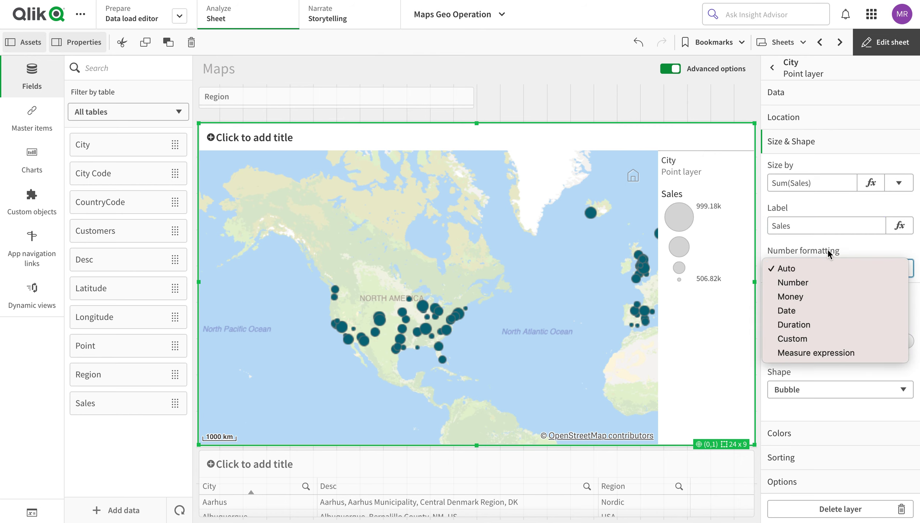
pyautogui.click(828, 269)
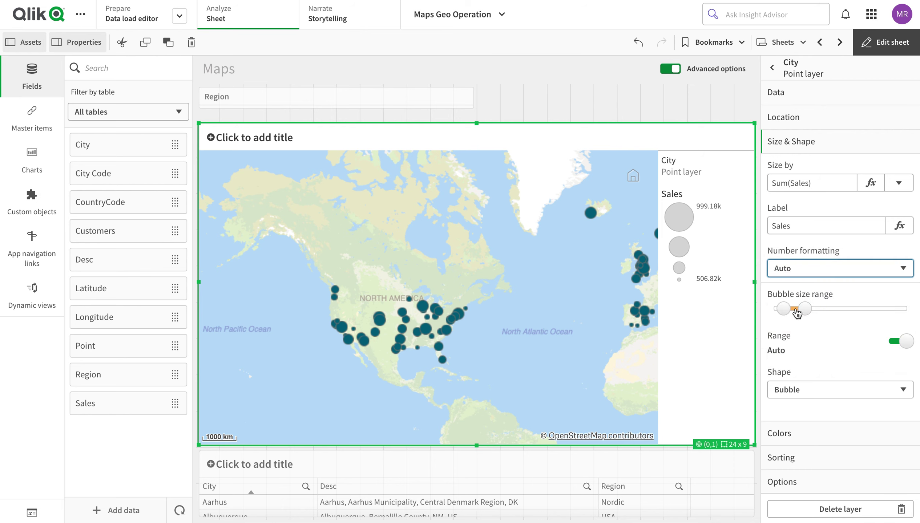
pyautogui.moveTo(784, 309); pyautogui.dragTo(789, 309)
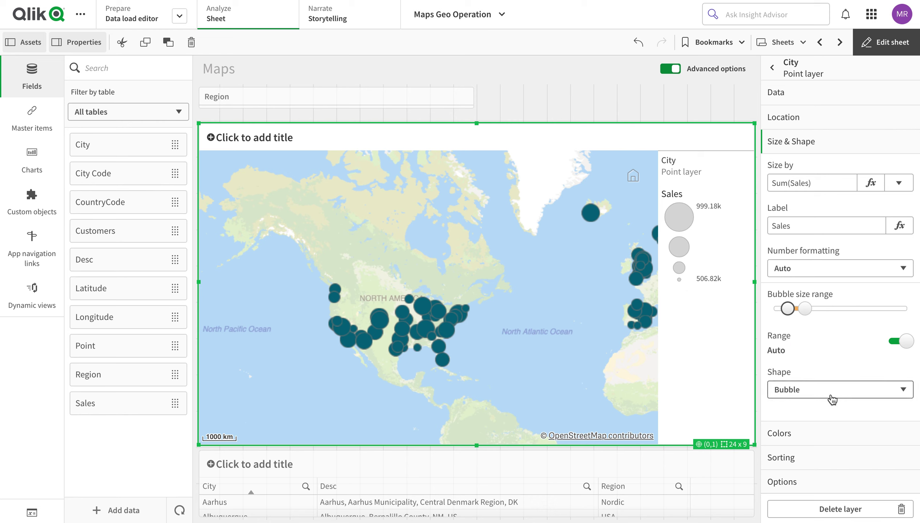
# - Switch the bubble size value range to Custom and set the minimum size value to 500000
pyautogui.click(912, 348)
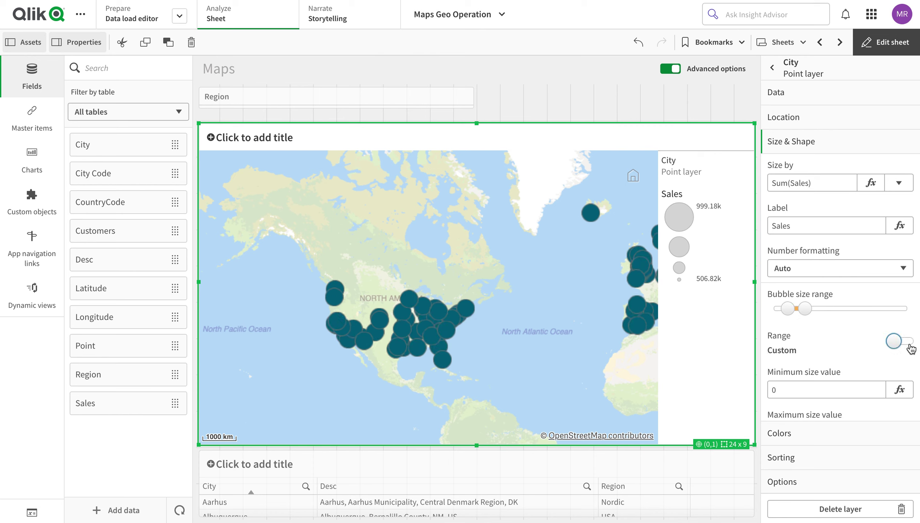
pyautogui.scroll(-2, 840, 358)
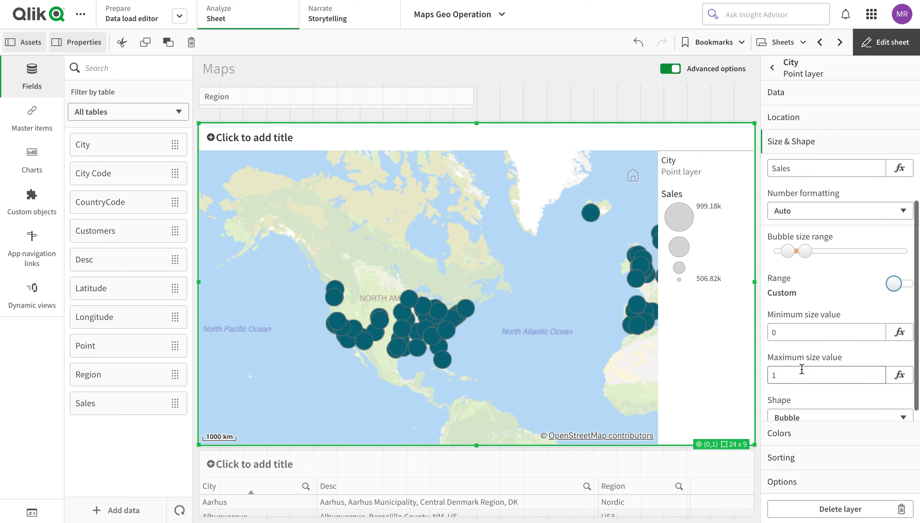
pyautogui.click(809, 333)
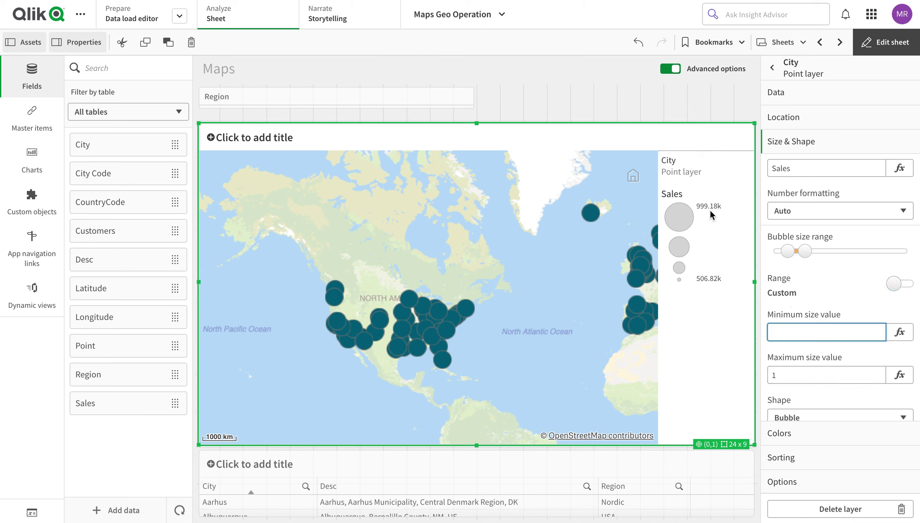
pyautogui.write('500000')
pyautogui.press('Tab')
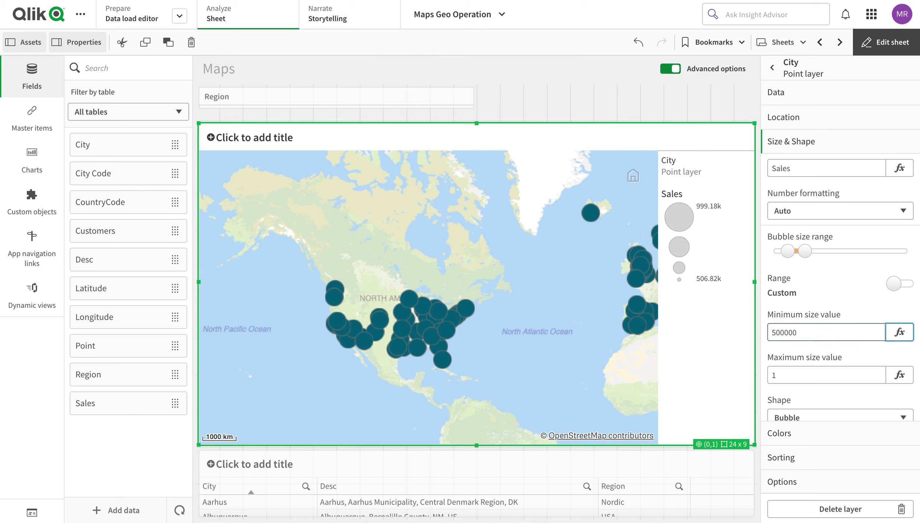
# - Set the maximum size value of the City layer's custom bubble size range to 900000
pyautogui.click(770, 356)
pyautogui.press('BackSpace')
pyautogui.write('900')
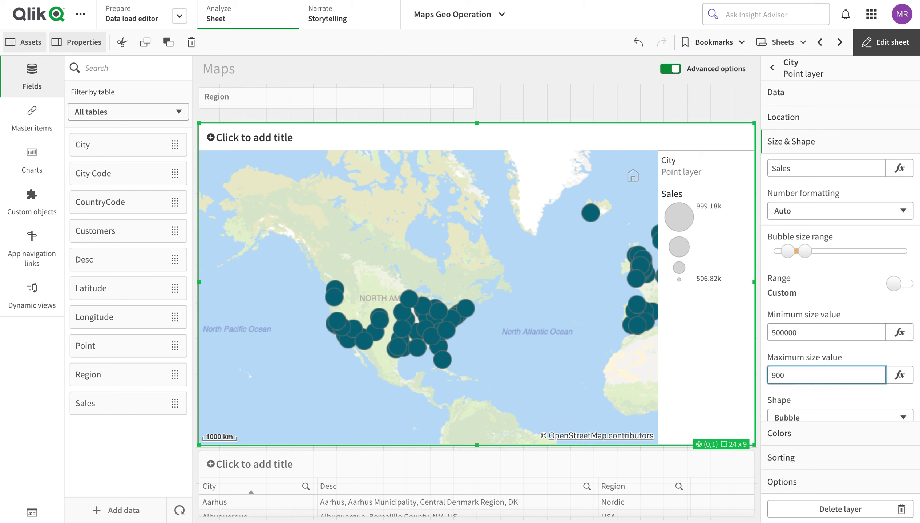
pyautogui.click(786, 354)
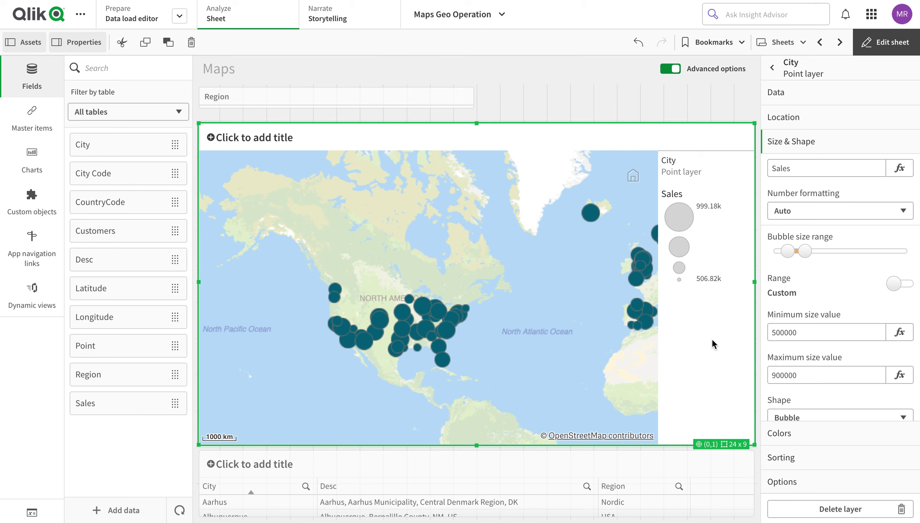
# - Switch the City layer's colors to Auto and reduce the bubble opacity to 0.65
pyautogui.scroll(-1, 782, 359)
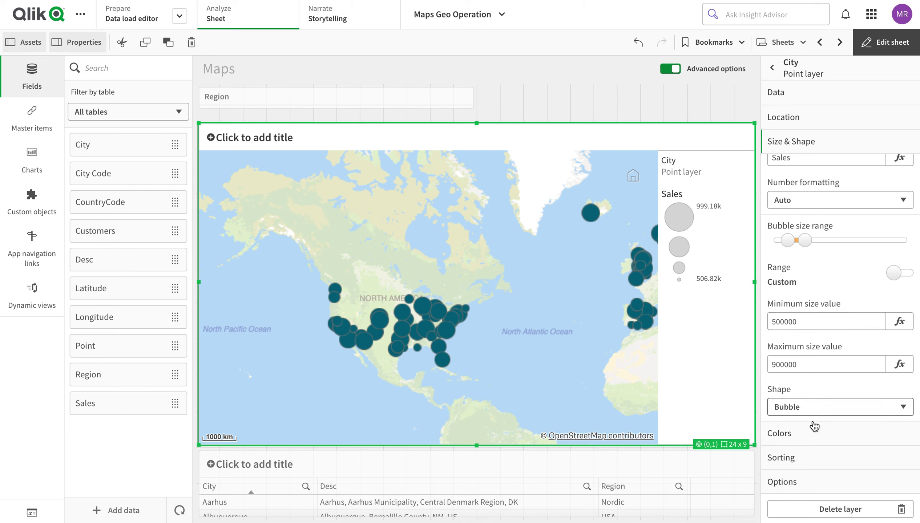
pyautogui.click(811, 435)
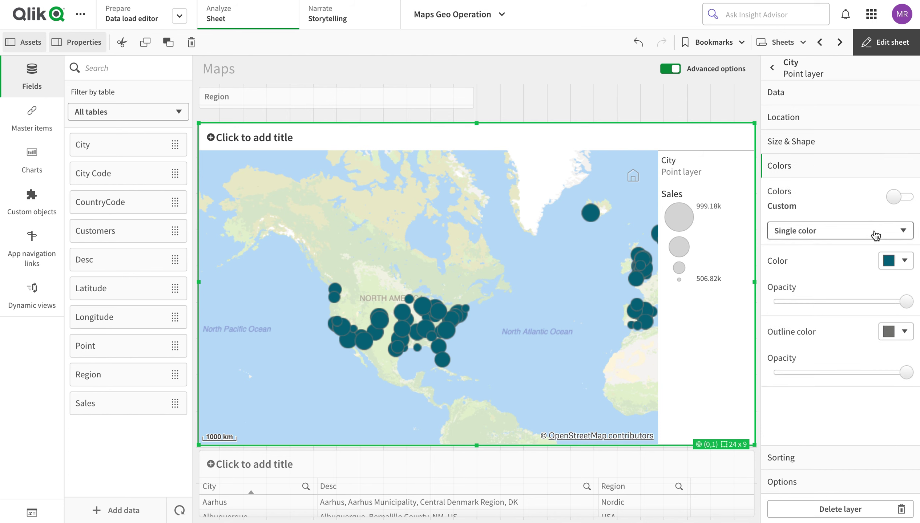
pyautogui.click(903, 198)
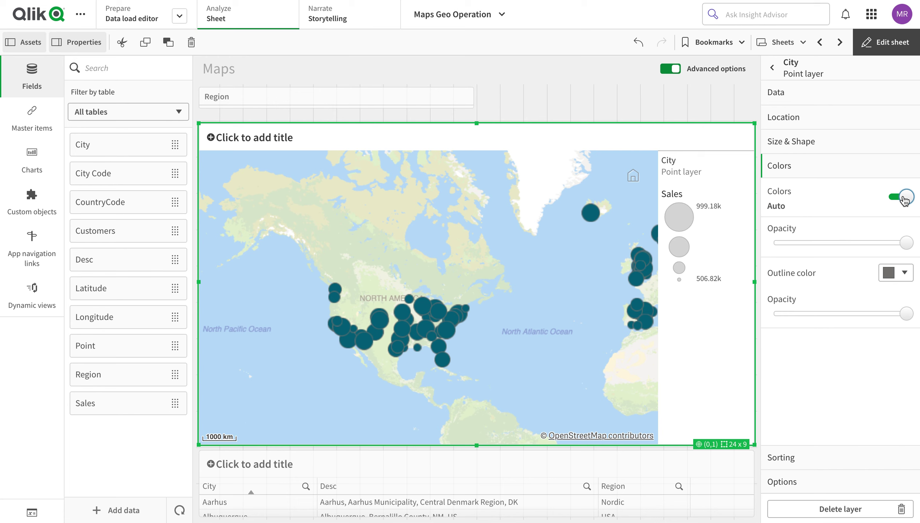
pyautogui.moveTo(907, 251)
pyautogui.moveTo(906, 249); pyautogui.dragTo(847, 243)
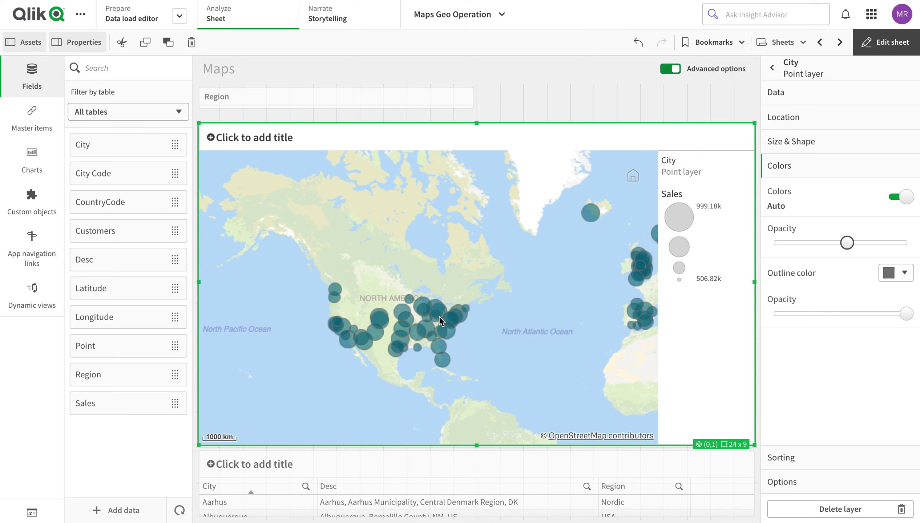
pyautogui.click(846, 243)
pyautogui.moveTo(847, 247); pyautogui.dragTo(861, 247)
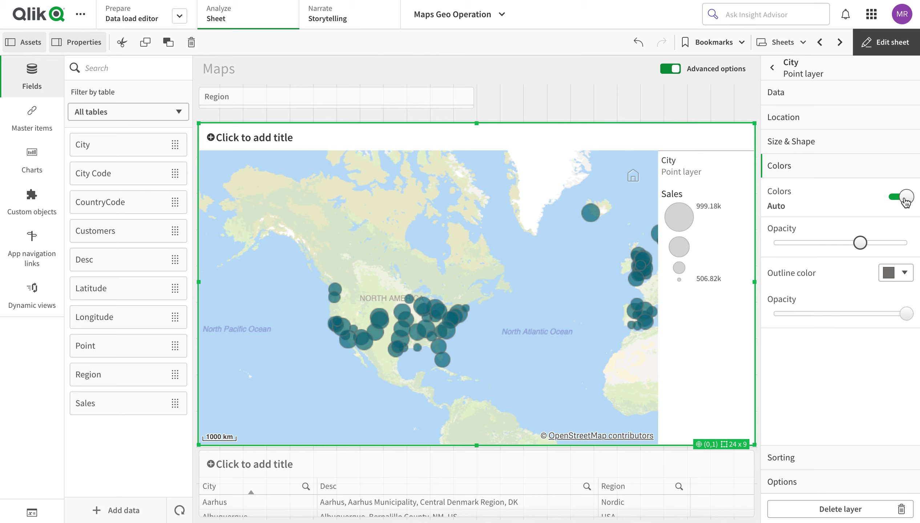
# - Set the City layer's colors to Custom and color the bubbles by the measure Sum(Customers)
pyautogui.click(905, 199)
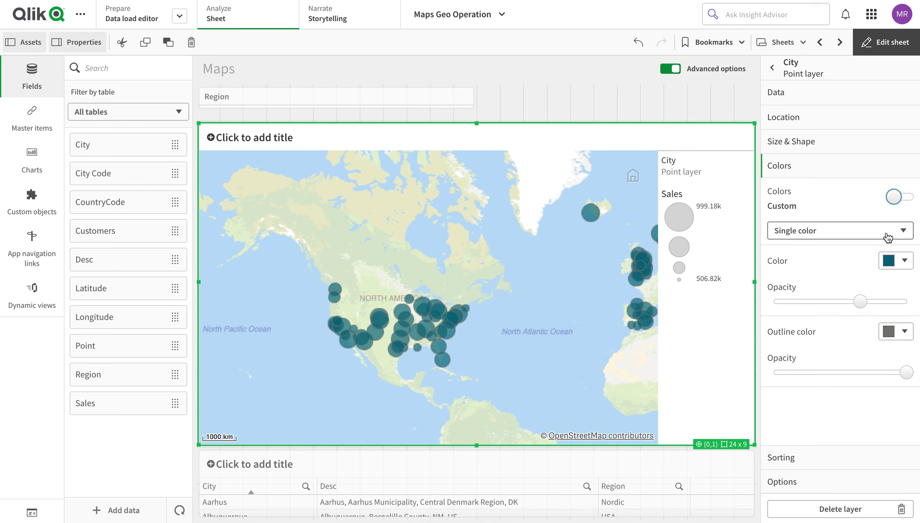
pyautogui.click(889, 237)
pyautogui.click(887, 232)
pyautogui.click(888, 237)
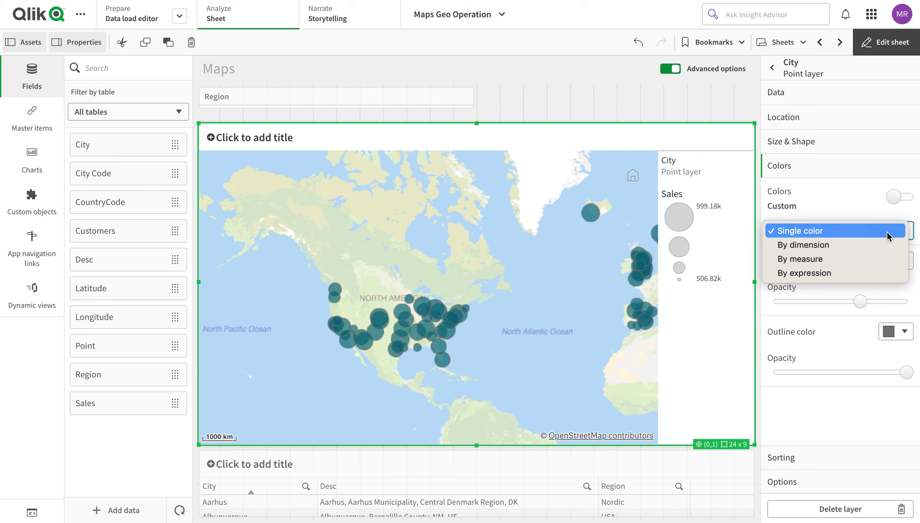
pyautogui.click(857, 258)
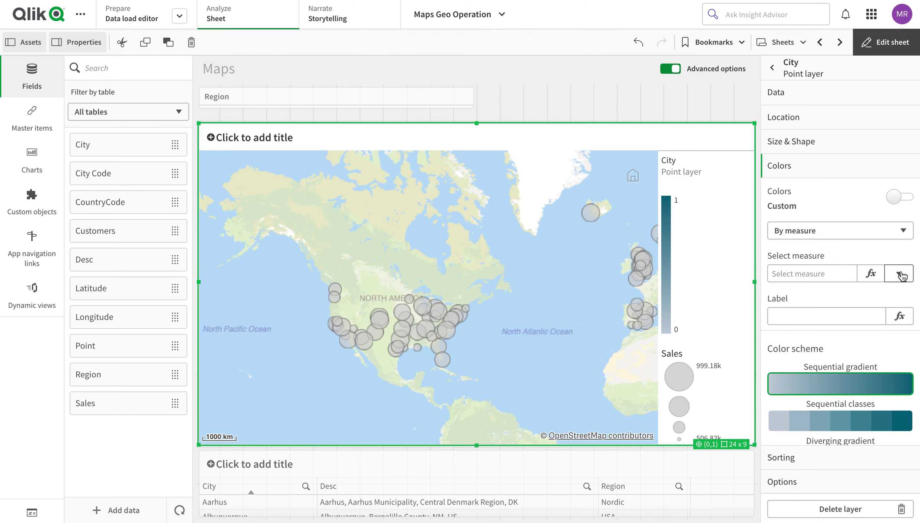
pyautogui.click(900, 275)
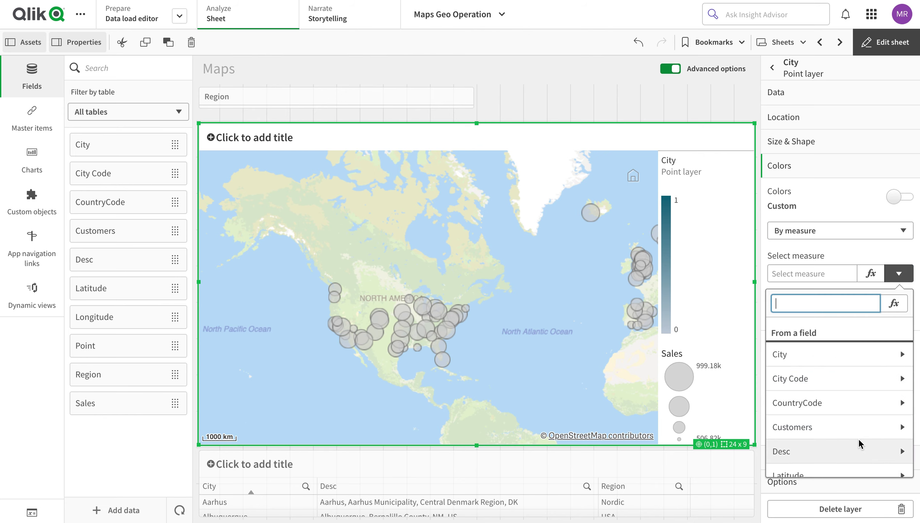
pyautogui.click(858, 428)
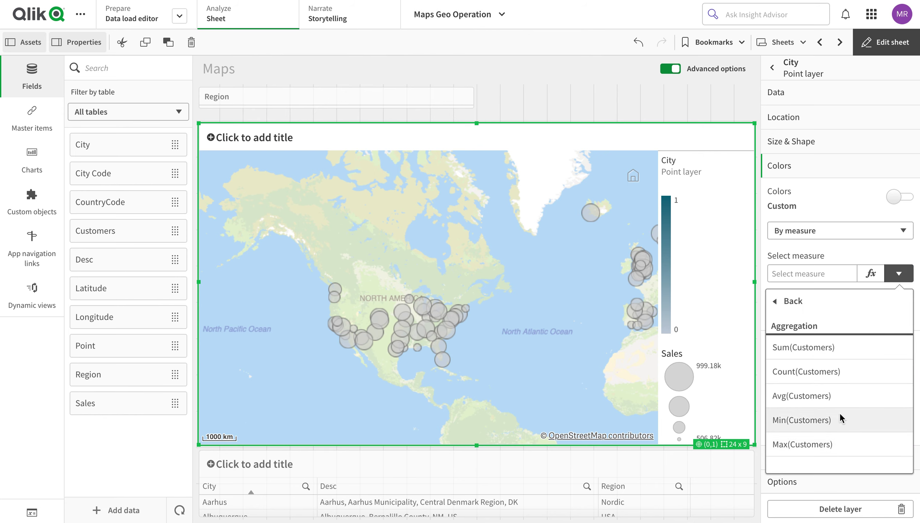
pyautogui.click(851, 348)
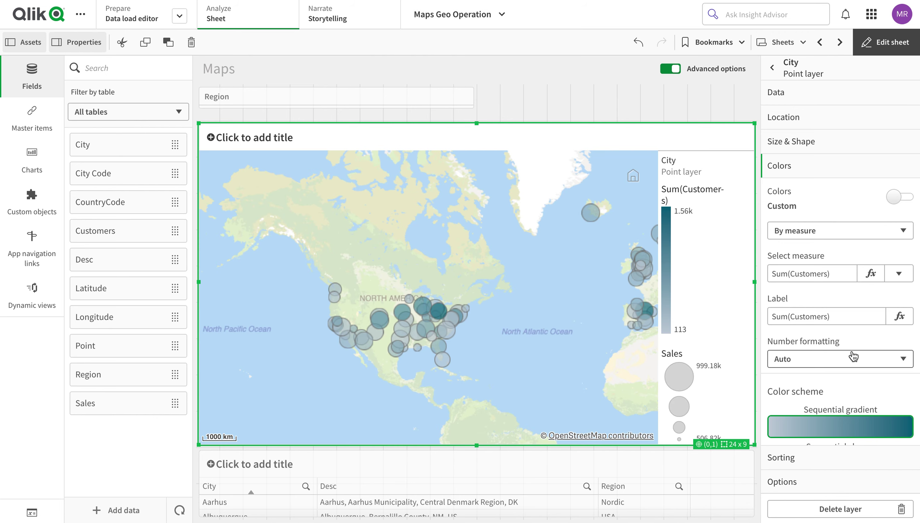
# - Look through the color scheme options and label the color measure "No. of Customers"
pyautogui.scroll(-5, 854, 356)
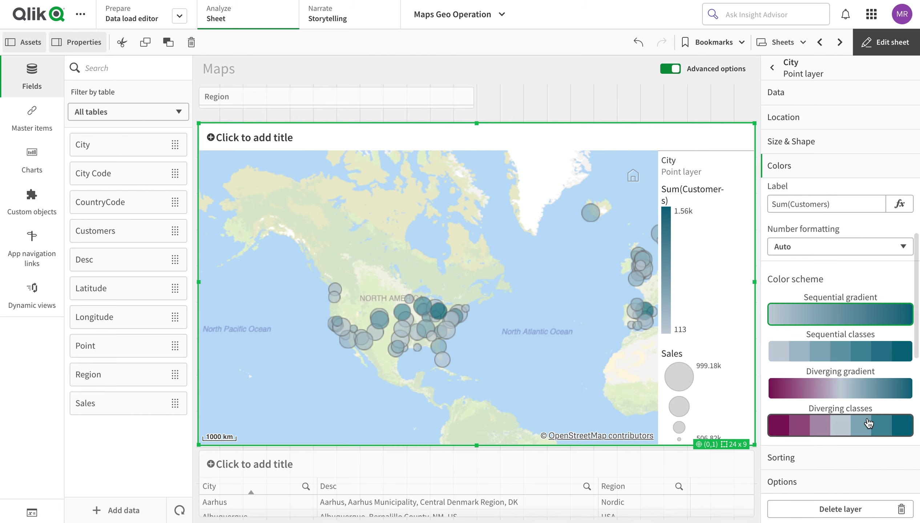
pyautogui.scroll(-2, 845, 356)
pyautogui.moveTo(860, 430)
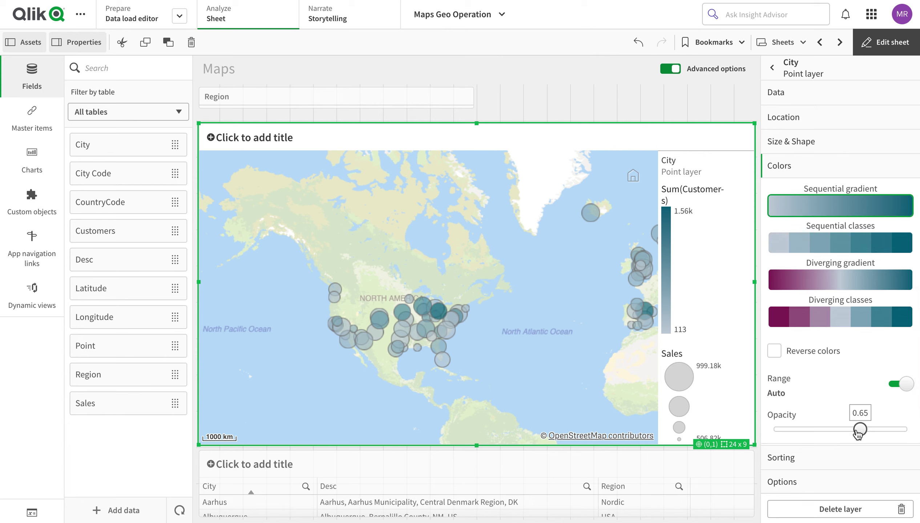
pyautogui.scroll(6, 871, 350)
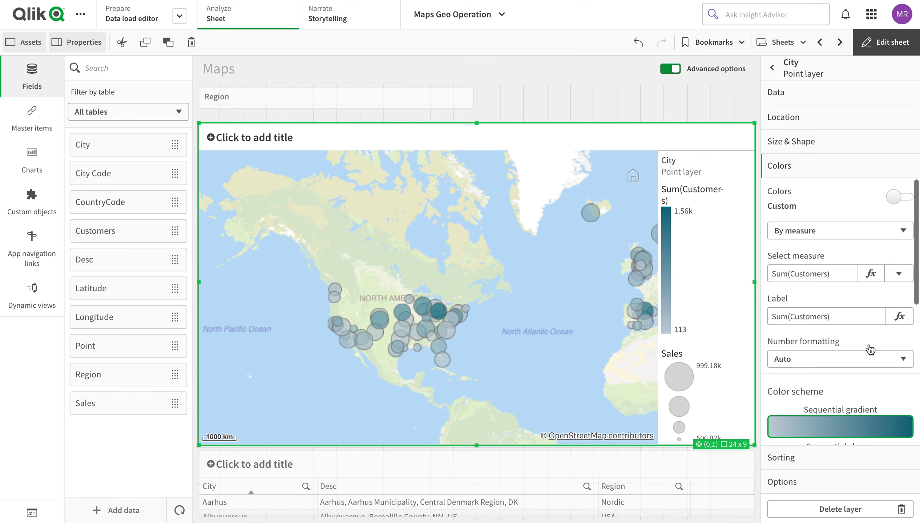
pyautogui.click(855, 316)
pyautogui.moveTo(854, 316); pyautogui.dragTo(716, 294)
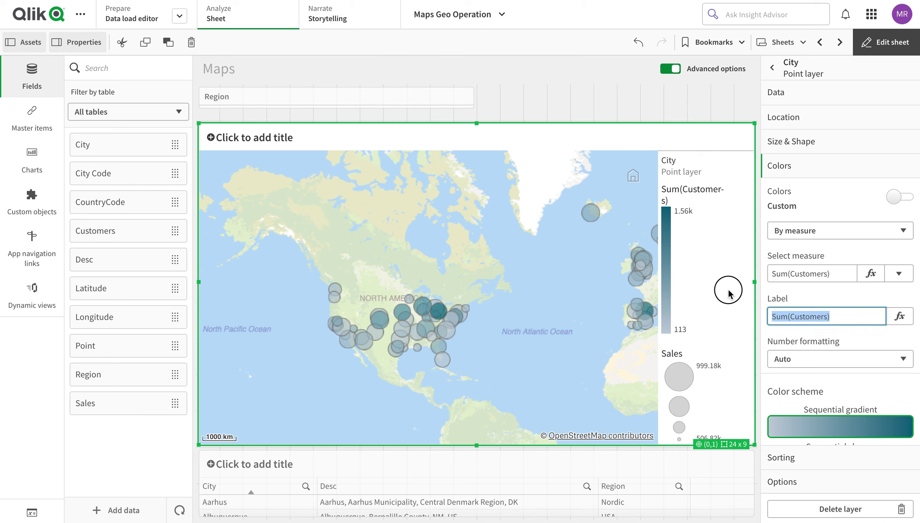
pyautogui.press('BackSpace')
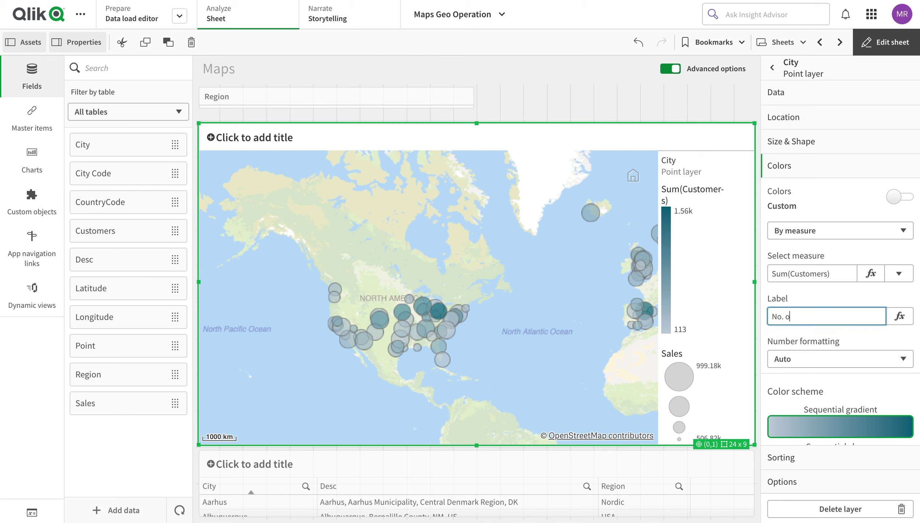
pyautogui.write('No. of Customers')
pyautogui.click(798, 283)
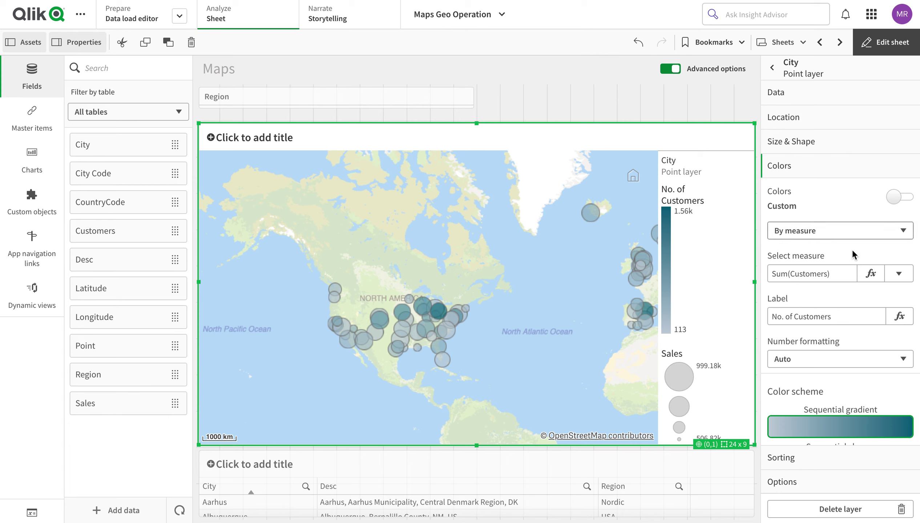
# - Apply the Diverging gradient color scheme to the City bubbles and make them fully opaque
pyautogui.scroll(-1, 836, 328)
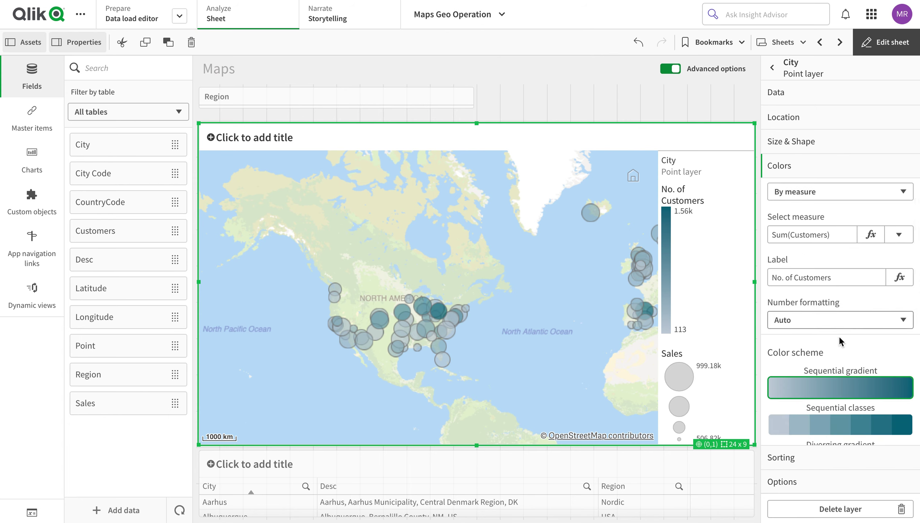
pyautogui.scroll(-3, 839, 335)
pyautogui.click(839, 350)
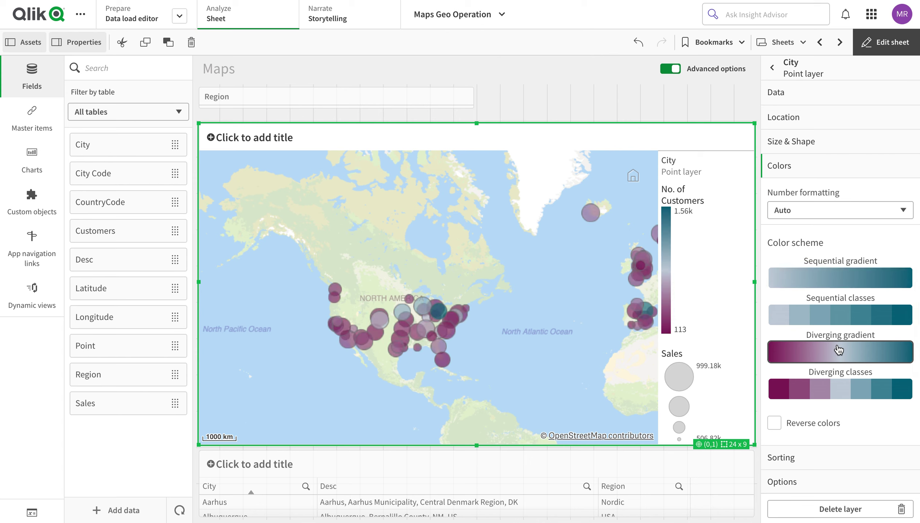
pyautogui.scroll(-1, 839, 350)
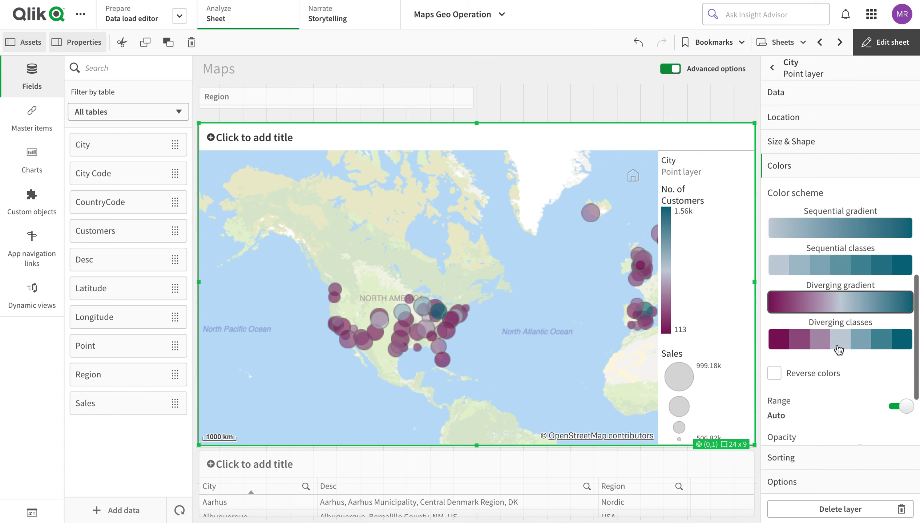
pyautogui.scroll(-1, 839, 350)
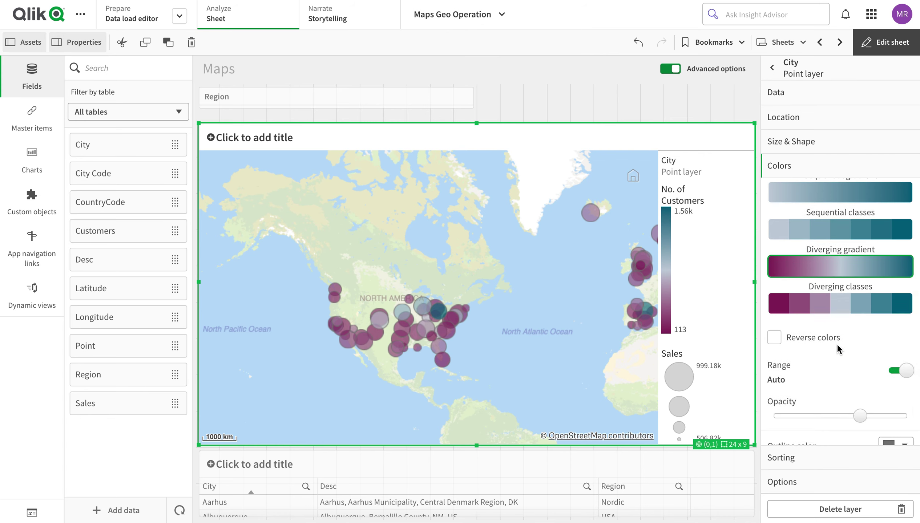
pyautogui.scroll(-1, 837, 347)
pyautogui.moveTo(860, 363)
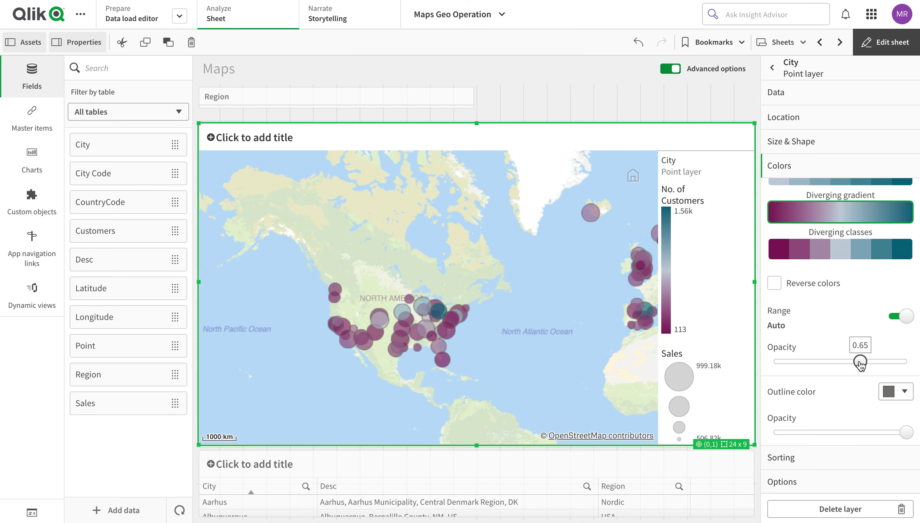
pyautogui.moveTo(860, 363); pyautogui.dragTo(907, 361)
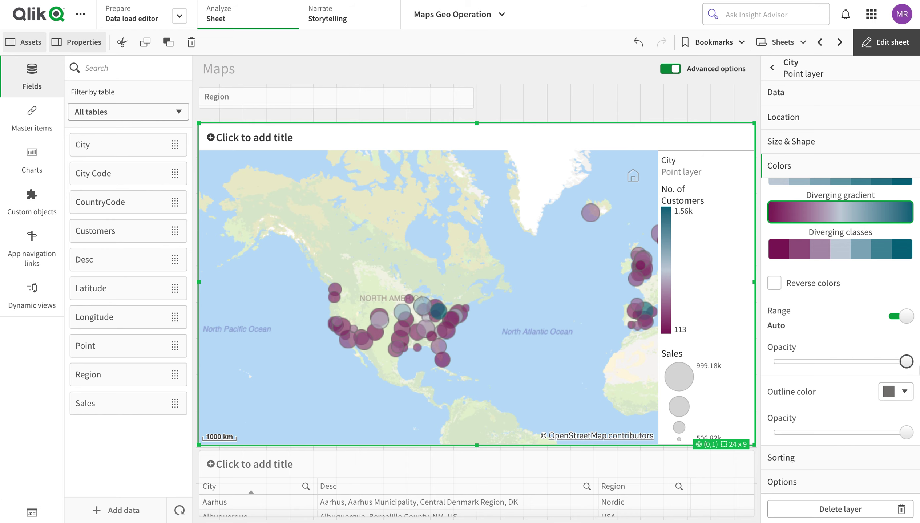
# - Keep the gray outline color of the City bubbles and reduce the outline opacity to its minimum
pyautogui.click(891, 390)
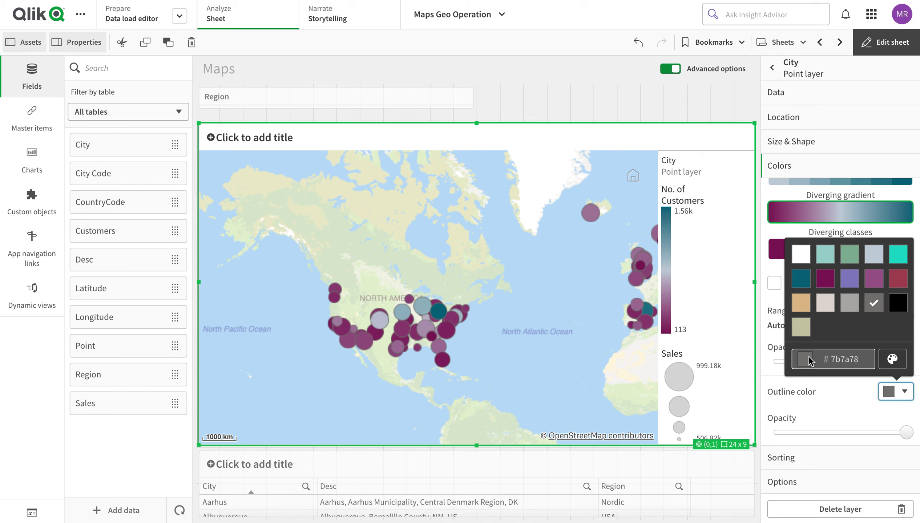
pyautogui.click(778, 376)
pyautogui.moveTo(907, 432); pyautogui.dragTo(774, 433)
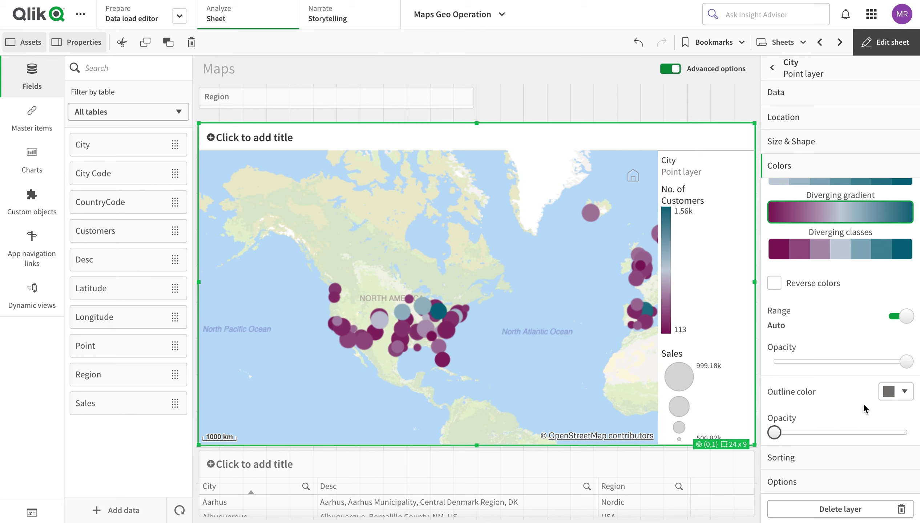
# - Review the City layer's color settings and the available coloring methods, keeping By measure
pyautogui.scroll(2, 863, 296)
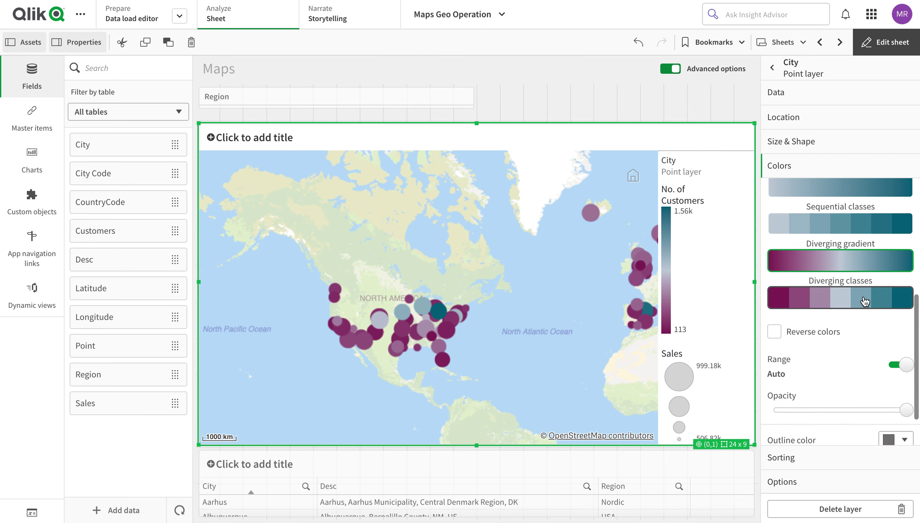
pyautogui.scroll(-2, 863, 296)
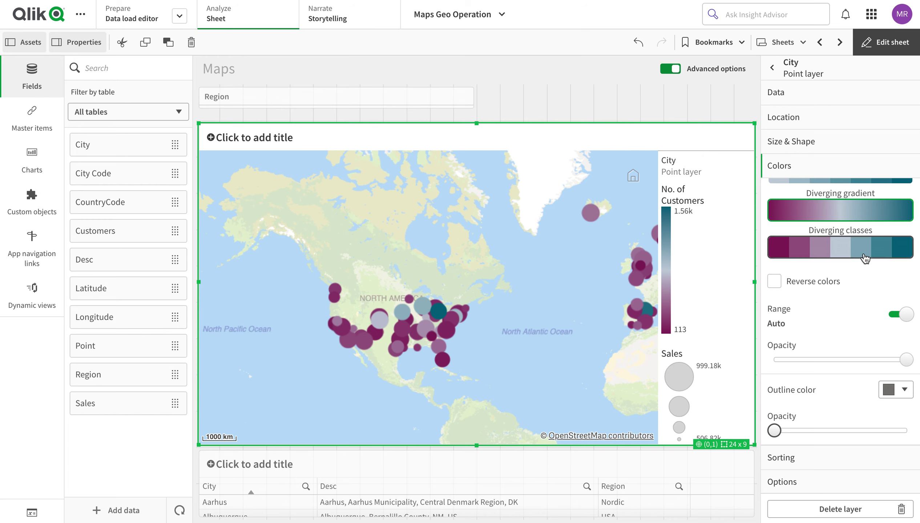
pyautogui.scroll(5, 865, 258)
pyautogui.scroll(1, 866, 259)
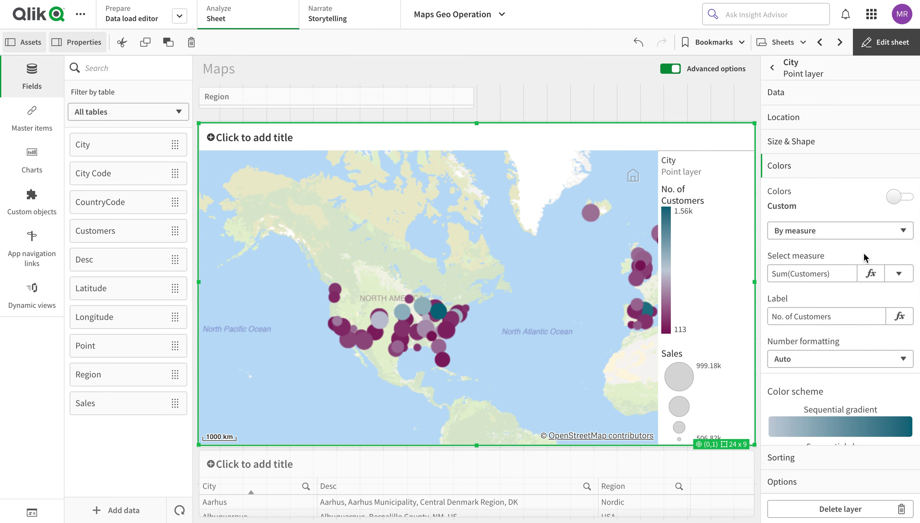
pyautogui.click(870, 237)
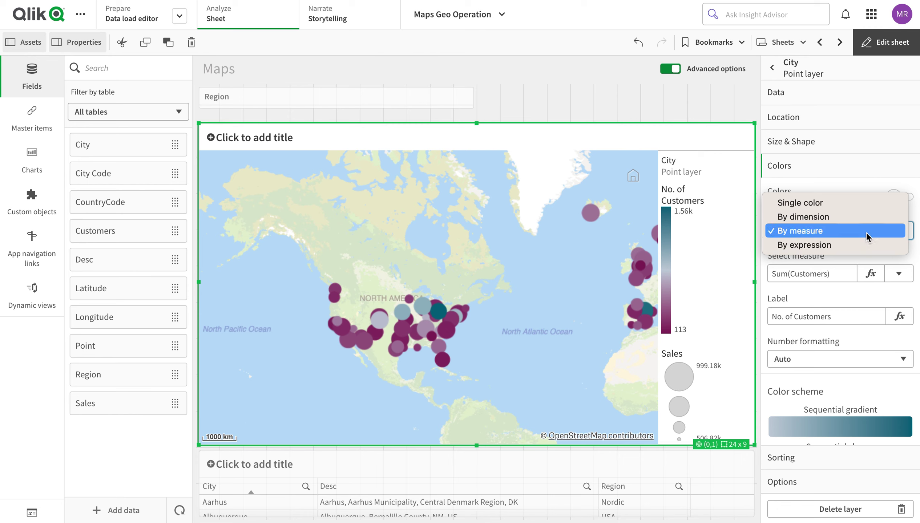
pyautogui.click(855, 255)
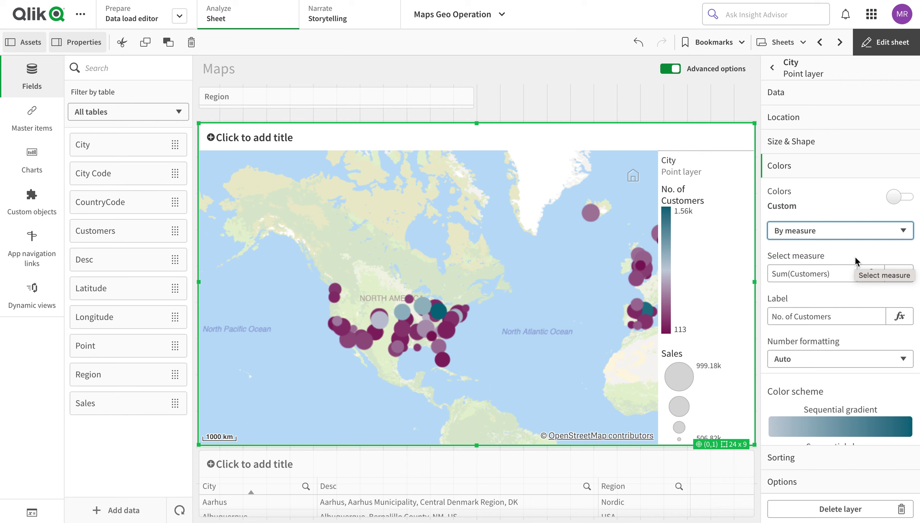
pyautogui.scroll(-5, 856, 256)
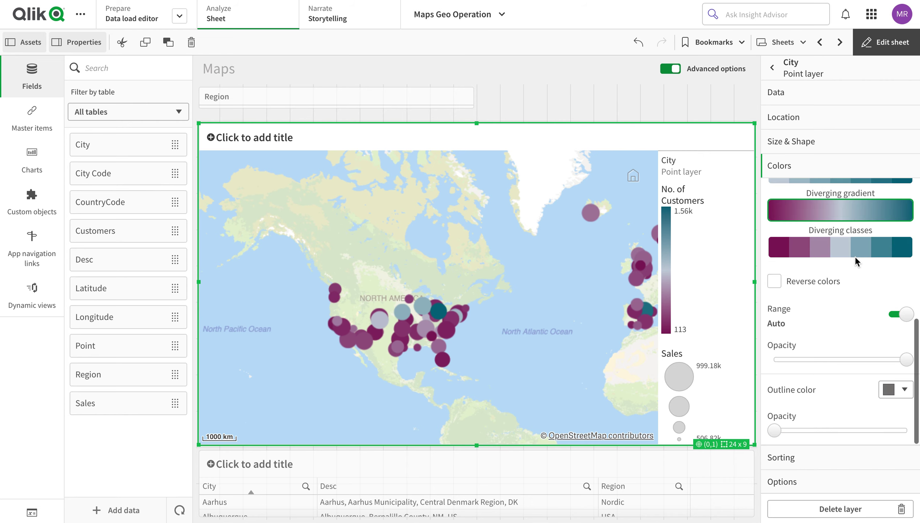
# - Check the City layer's sorting settings and leave sheet editing to view the map
pyautogui.click(866, 460)
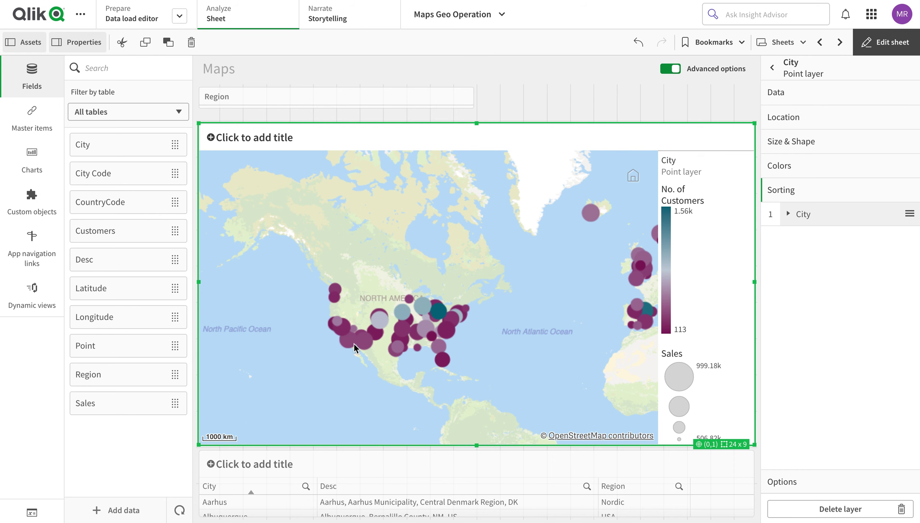
pyautogui.click(886, 42)
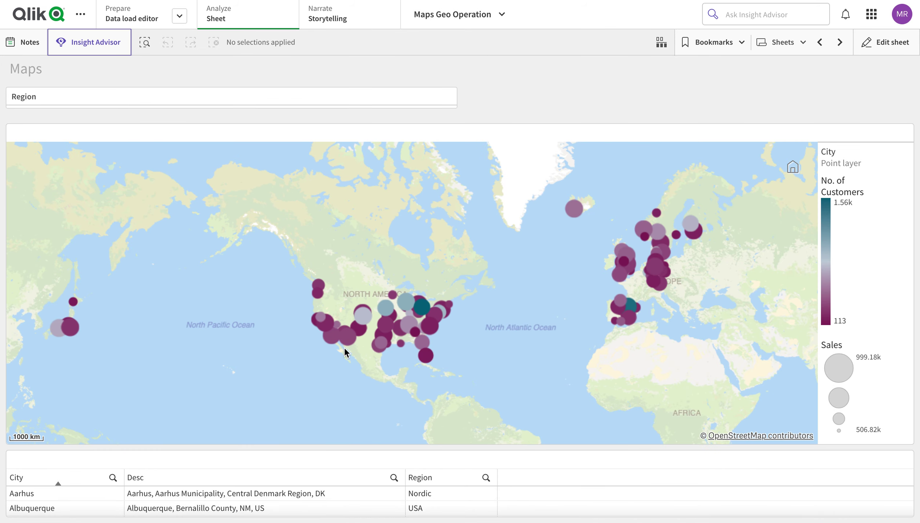
# - Resume sheet editing and enable sorting by expression in descending order for the City layer
pyautogui.scroll(1, 349, 356)
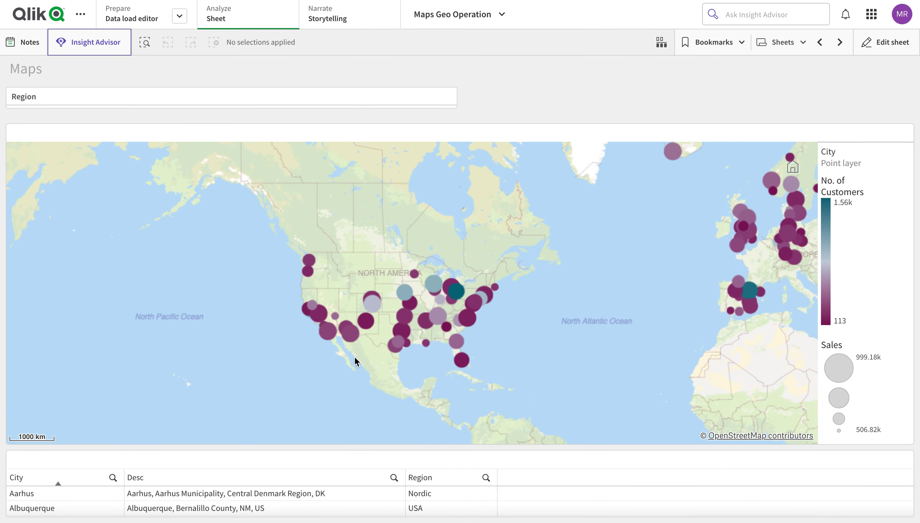
pyautogui.scroll(3, 342, 343)
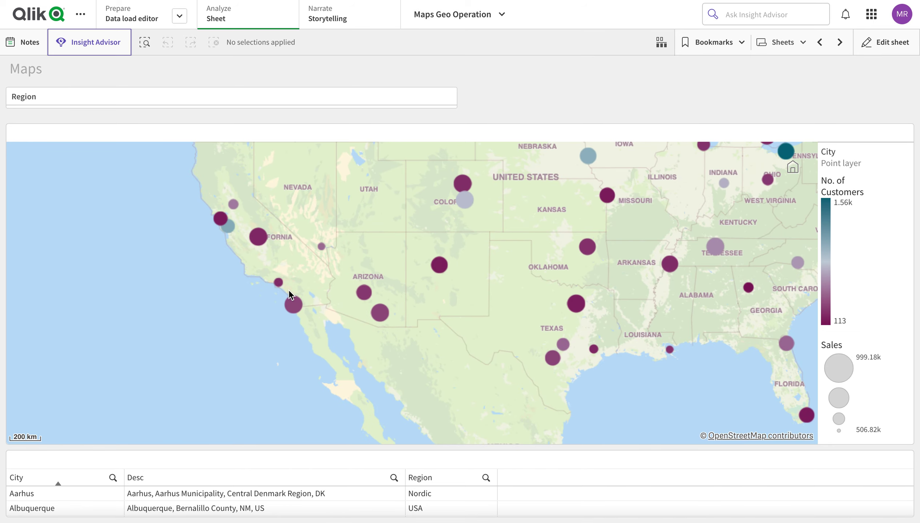
pyautogui.scroll(-3, 290, 292)
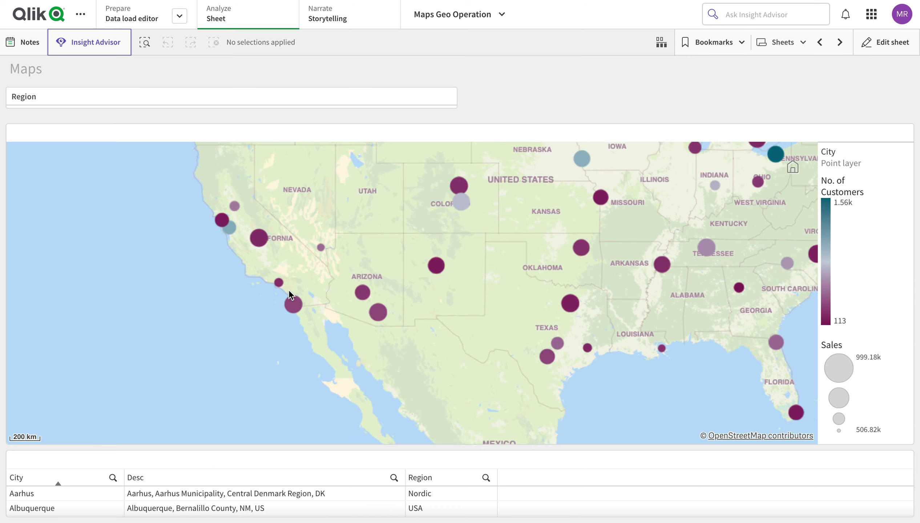
pyautogui.scroll(-1, 290, 290)
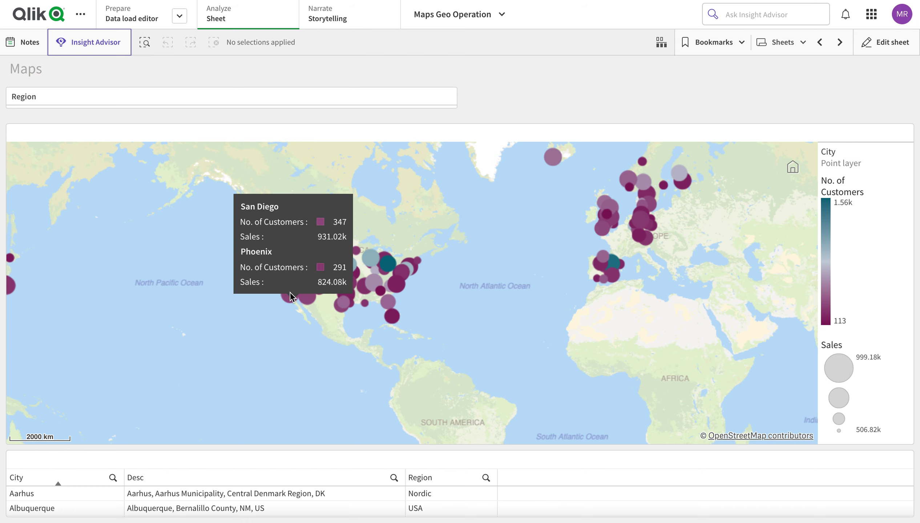
pyautogui.click(886, 43)
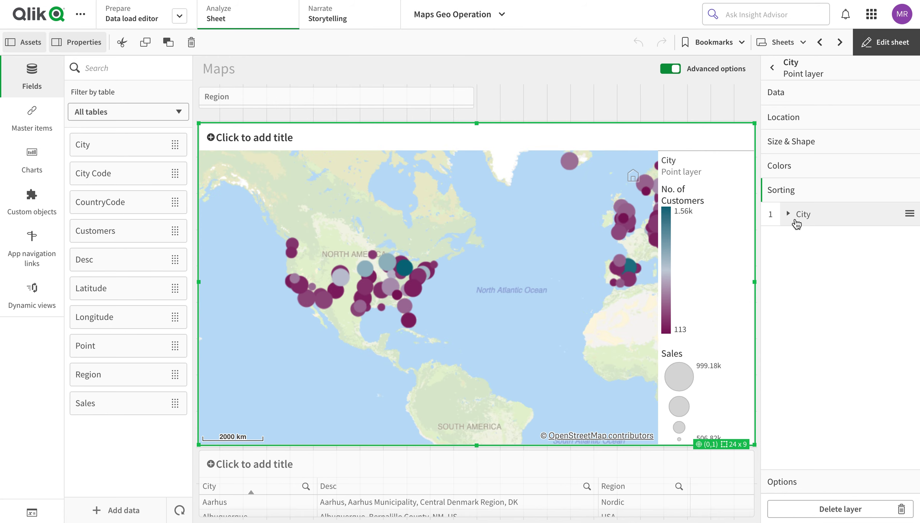
pyautogui.click(790, 219)
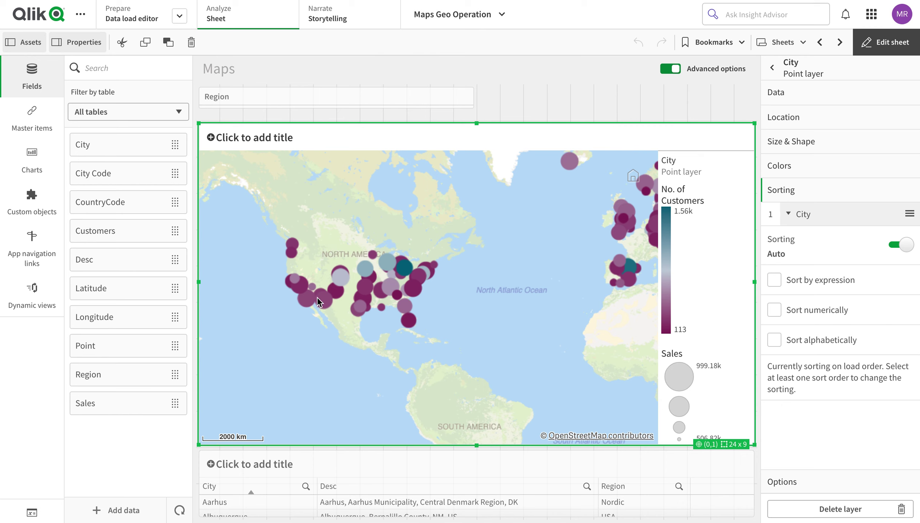
pyautogui.click(777, 284)
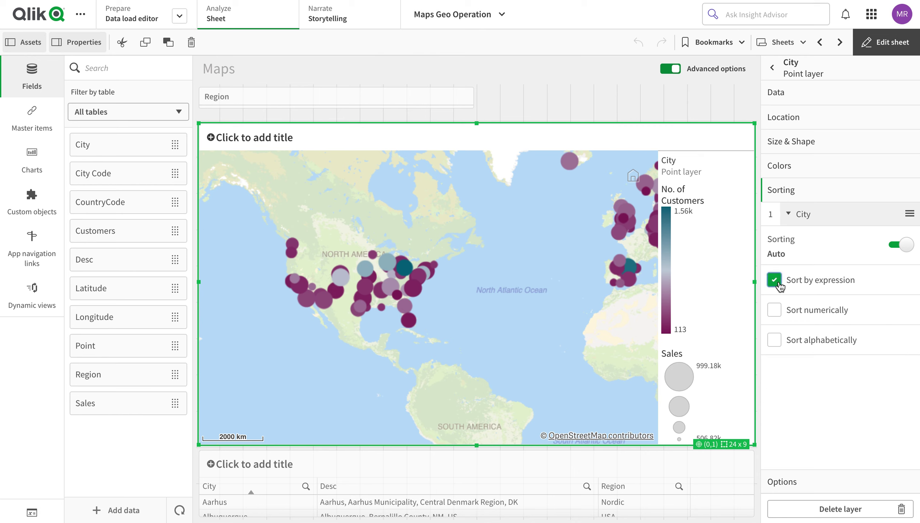
pyautogui.click(869, 309)
pyautogui.click(870, 310)
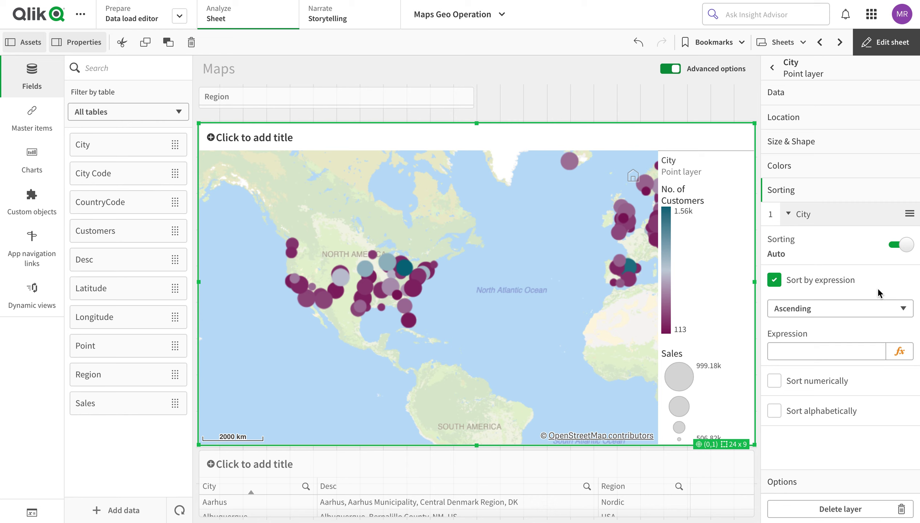
pyautogui.click(877, 310)
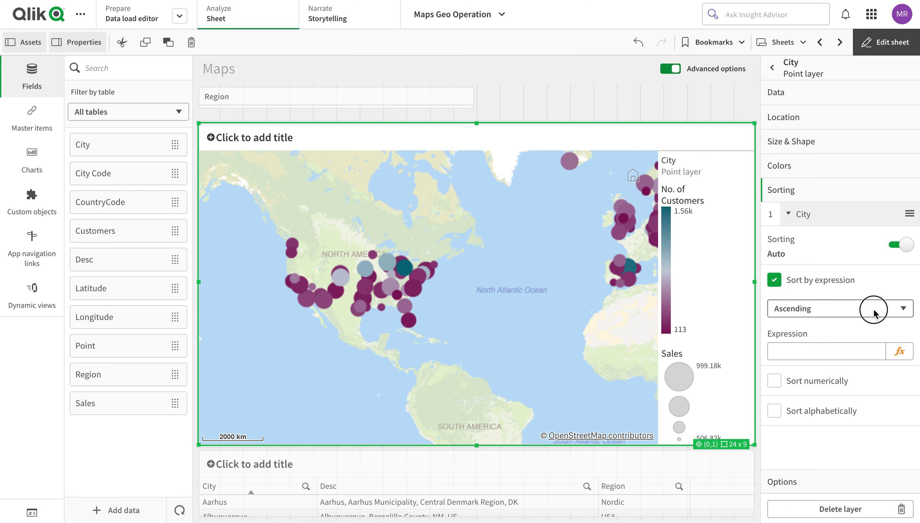
pyautogui.click(862, 323)
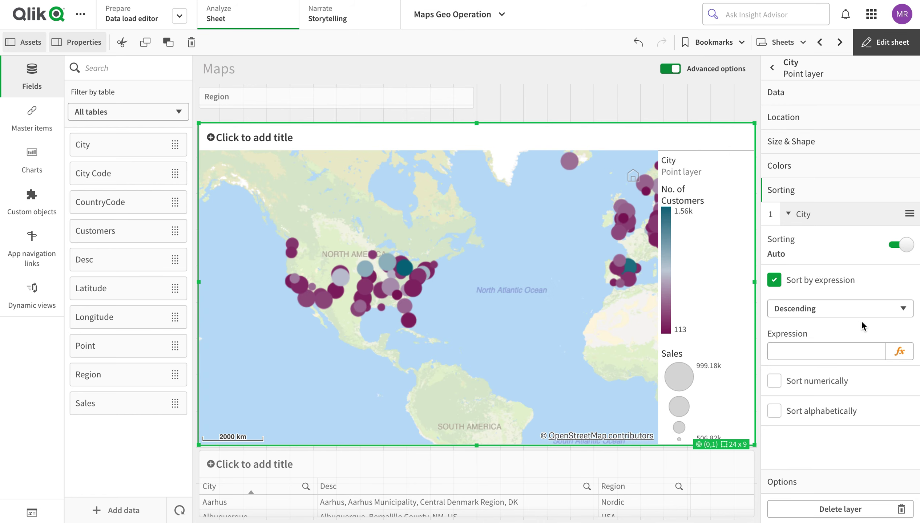
# - Set the City layer's sorting expression to sum(Sales)
pyautogui.click(840, 351)
pyautogui.write('sum(Sales)')
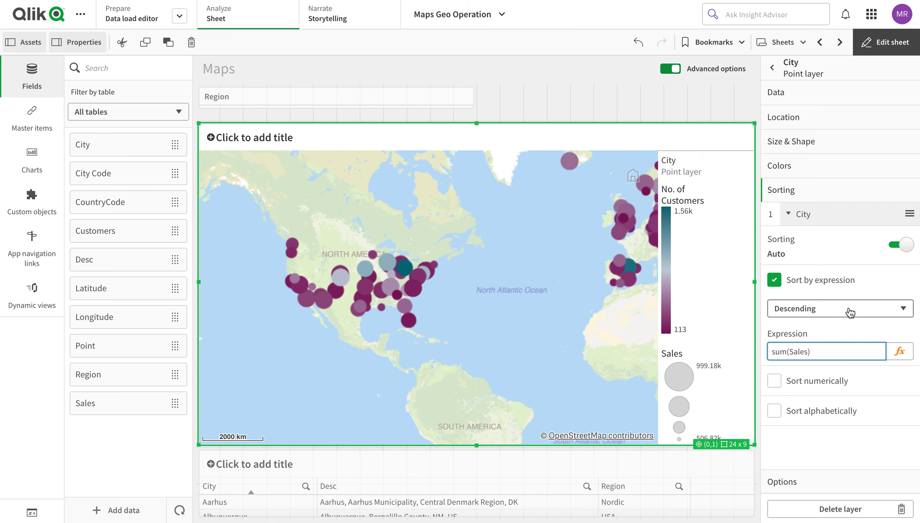
pyautogui.click(849, 327)
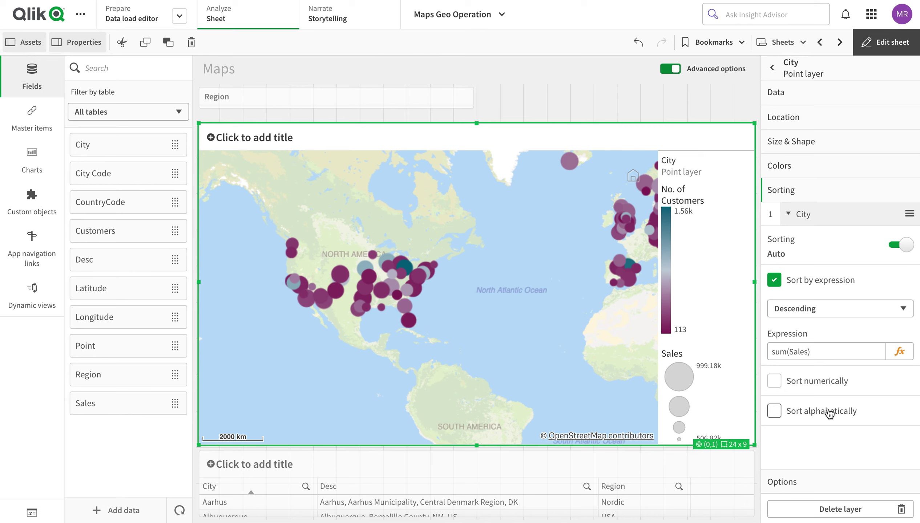
# - Open the City layer's options, leave sheet editing and inspect the overlapping US city bubbles and their tooltips
pyautogui.click(825, 482)
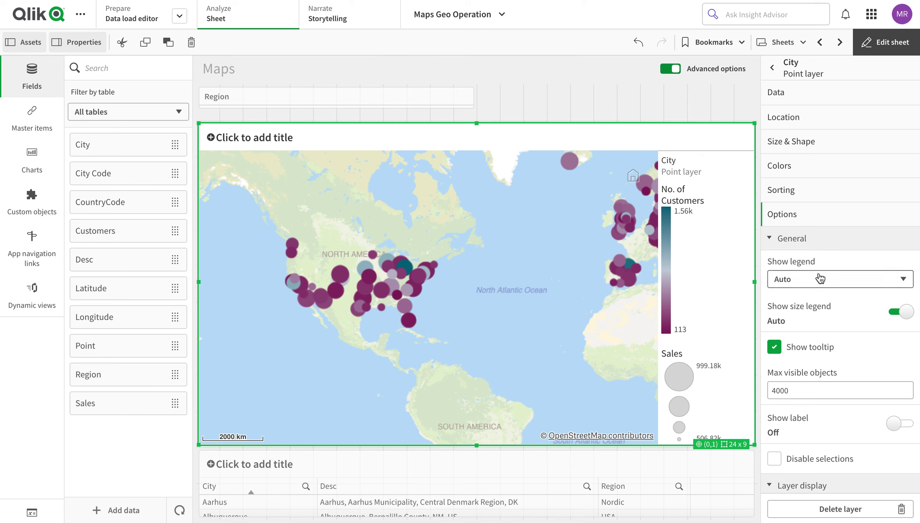
pyautogui.click(873, 43)
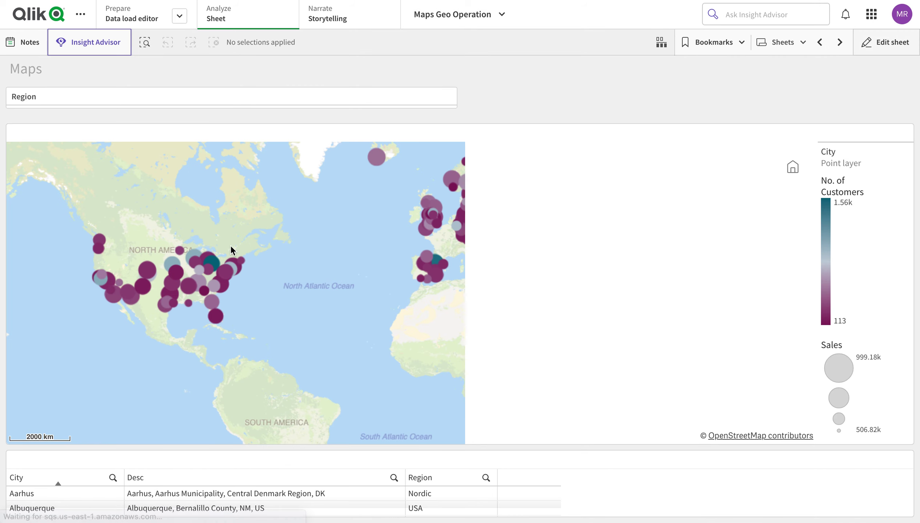
pyautogui.moveTo(305, 293)
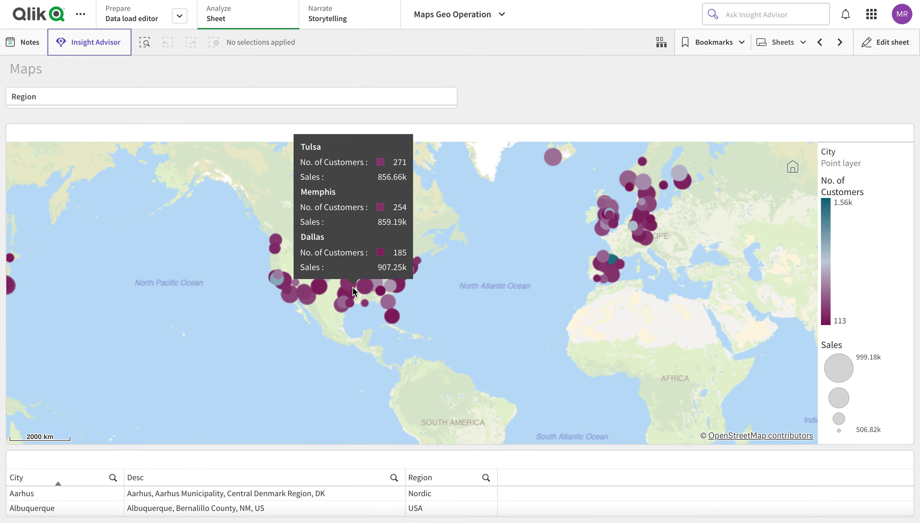
pyautogui.moveTo(321, 271)
# - Try the None, Small and Large legend settings for the City layer and restore Auto
pyautogui.click(885, 42)
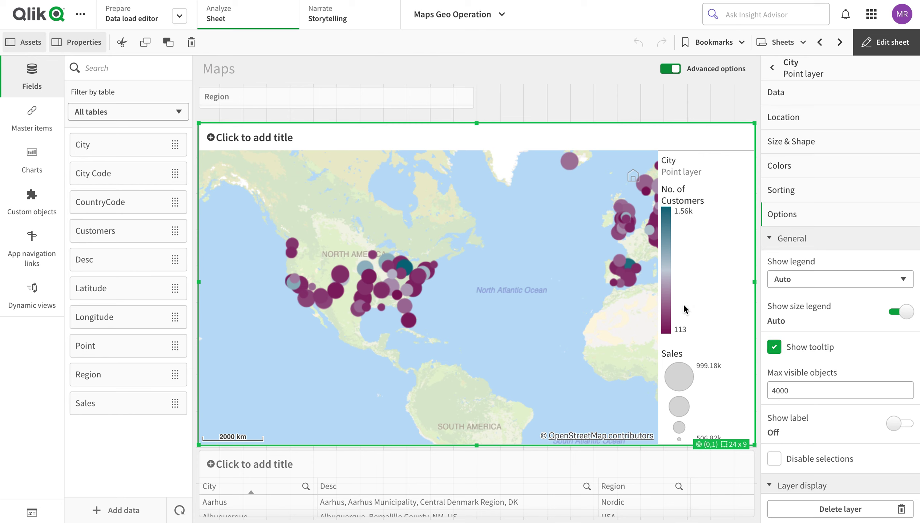
pyautogui.click(860, 279)
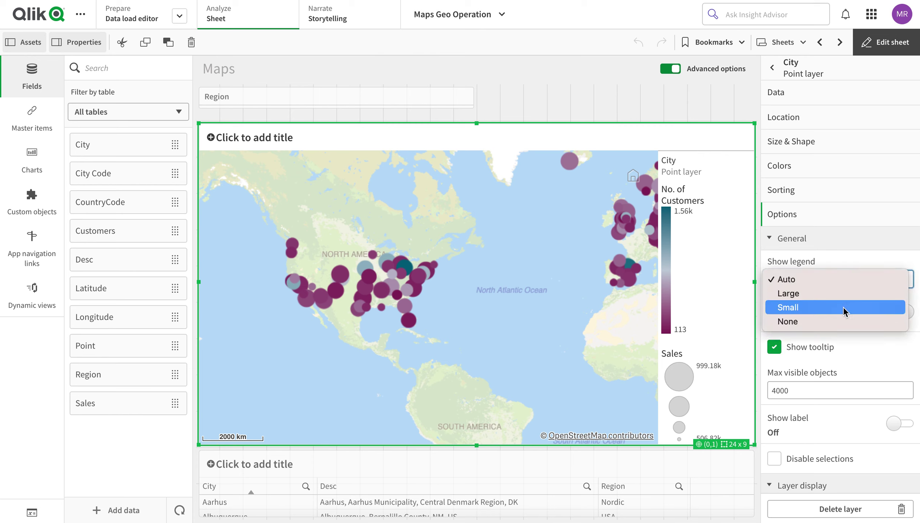
pyautogui.click(839, 321)
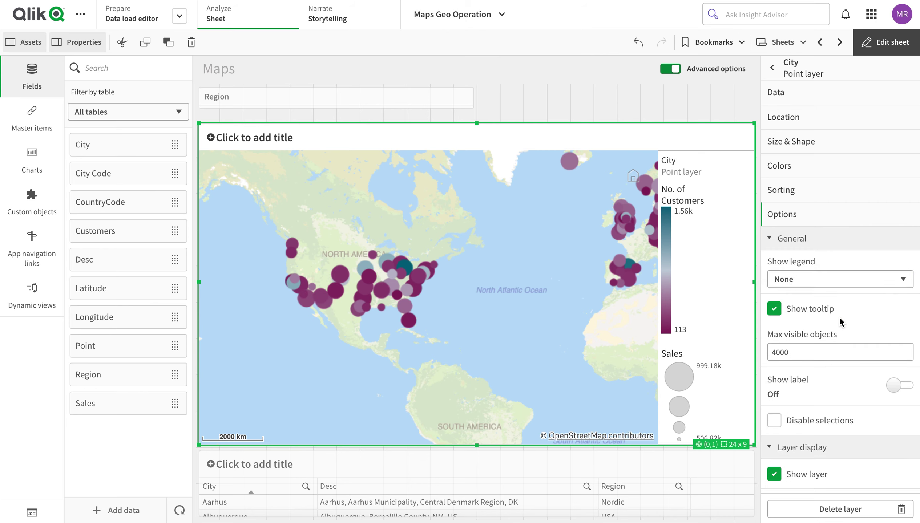
pyautogui.click(837, 280)
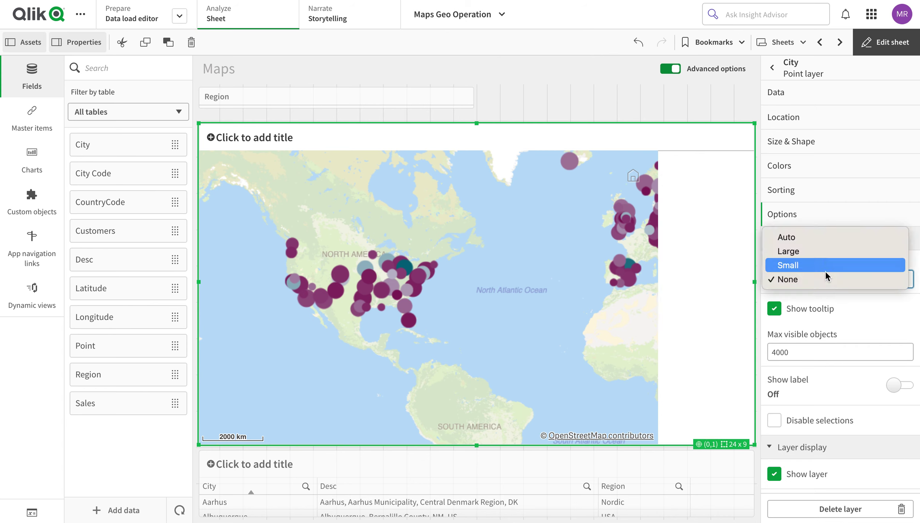
pyautogui.click(826, 272)
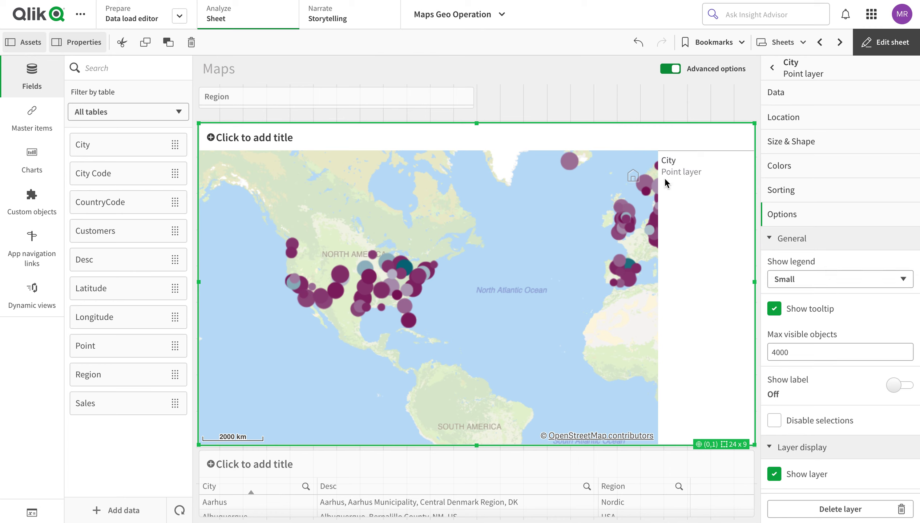
pyautogui.click(825, 280)
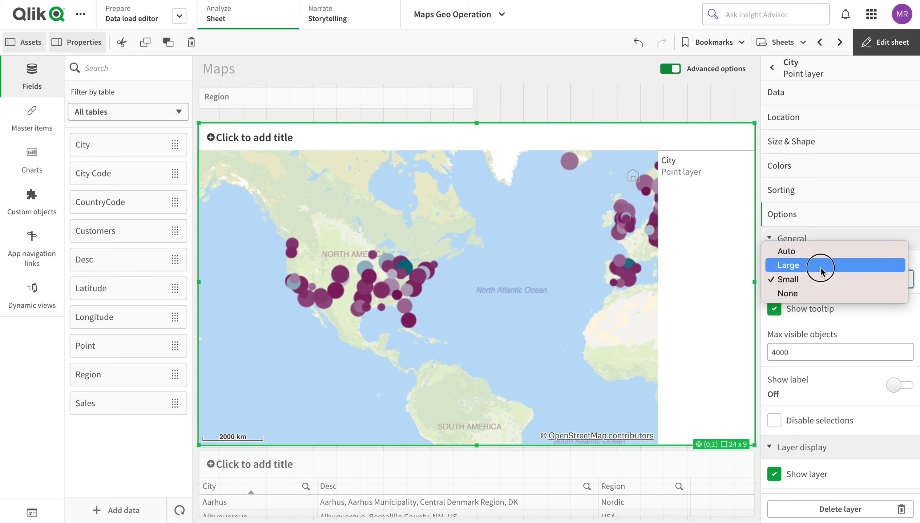
pyautogui.click(820, 266)
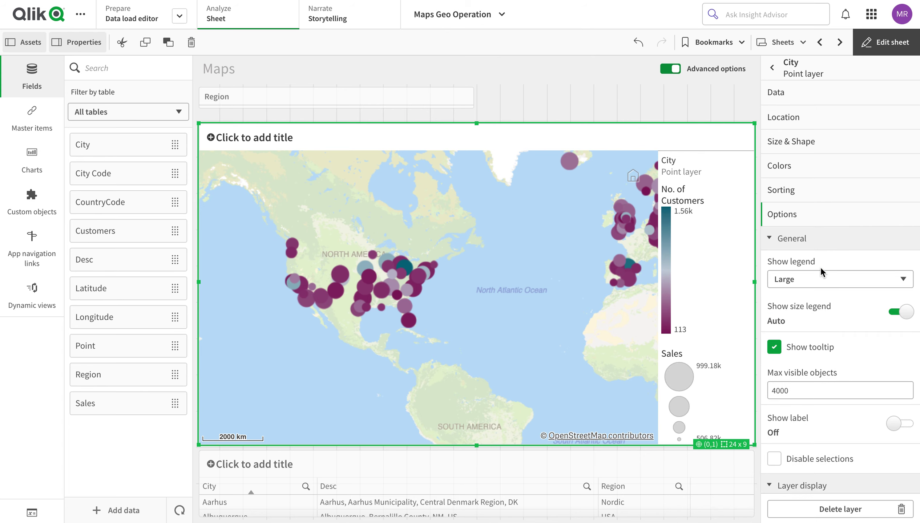
pyautogui.click(813, 280)
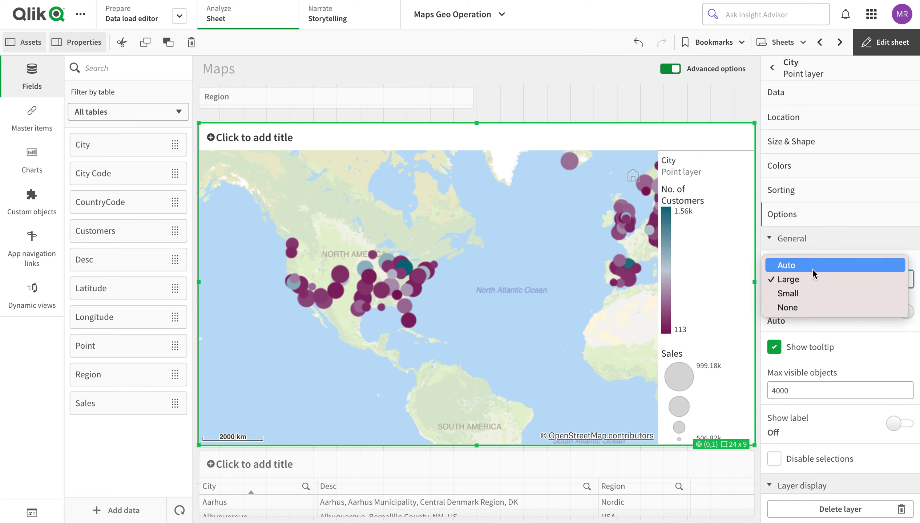
pyautogui.click(813, 269)
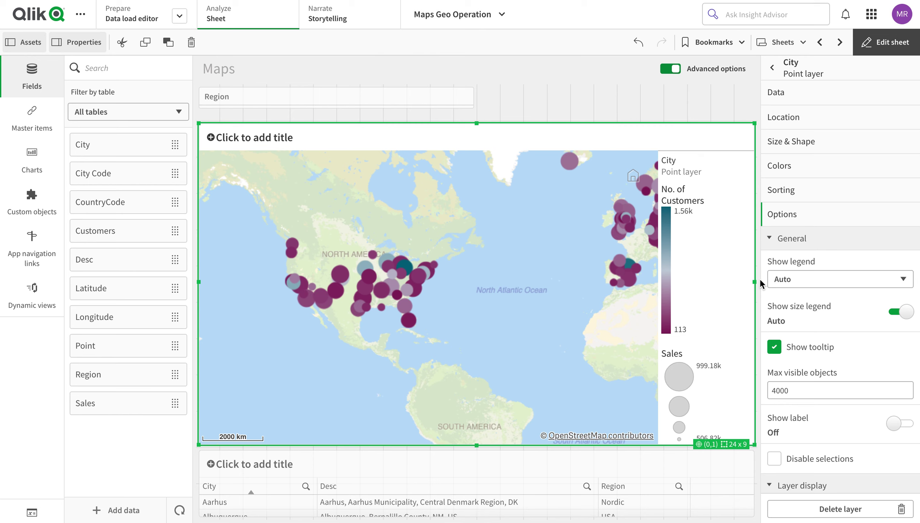
pyautogui.click(792, 281)
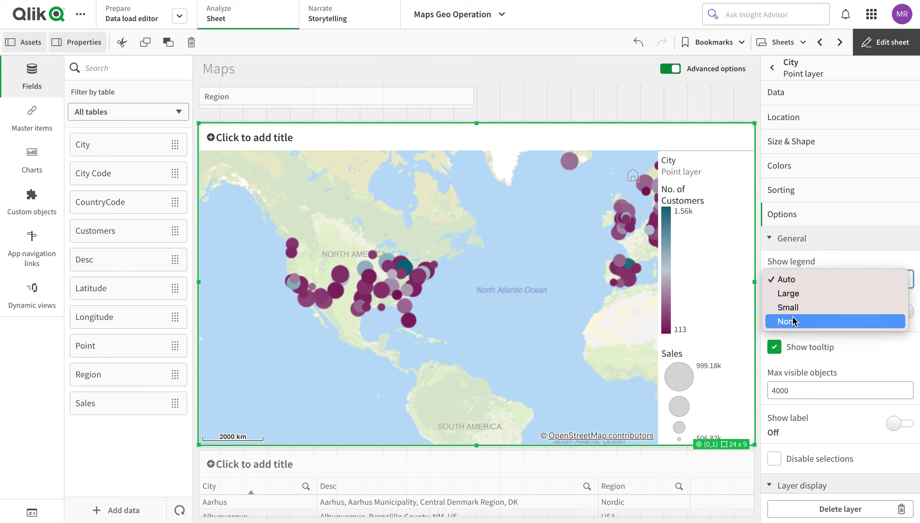
pyautogui.click(786, 279)
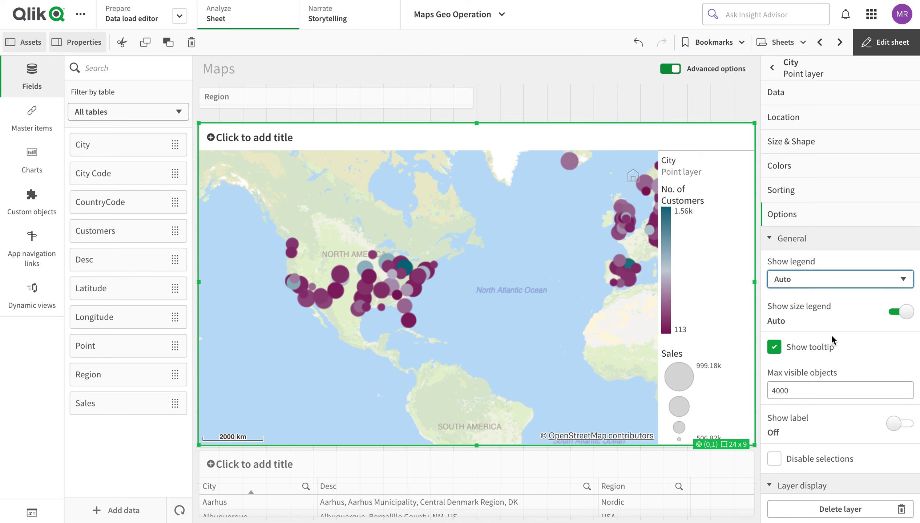
# - Turn the City layer's size legend off and back to Auto, and leave sheet editing
pyautogui.click(899, 313)
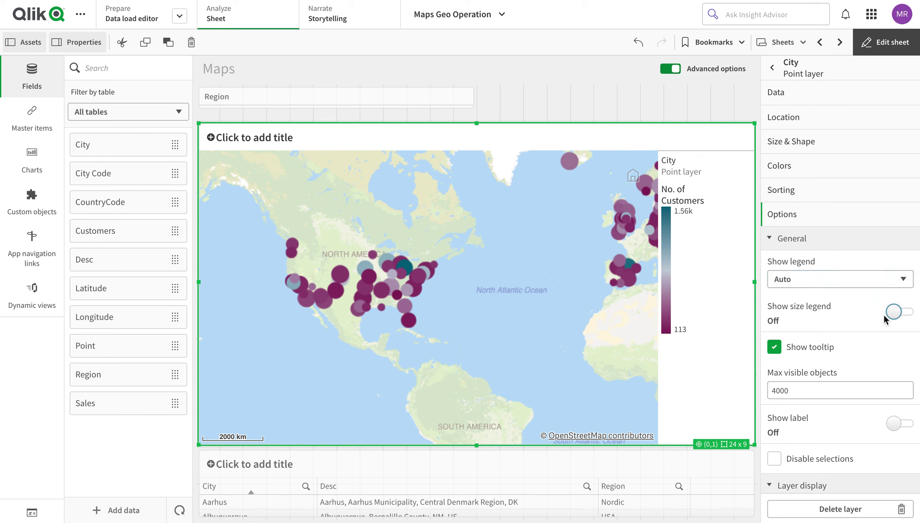
pyautogui.click(893, 315)
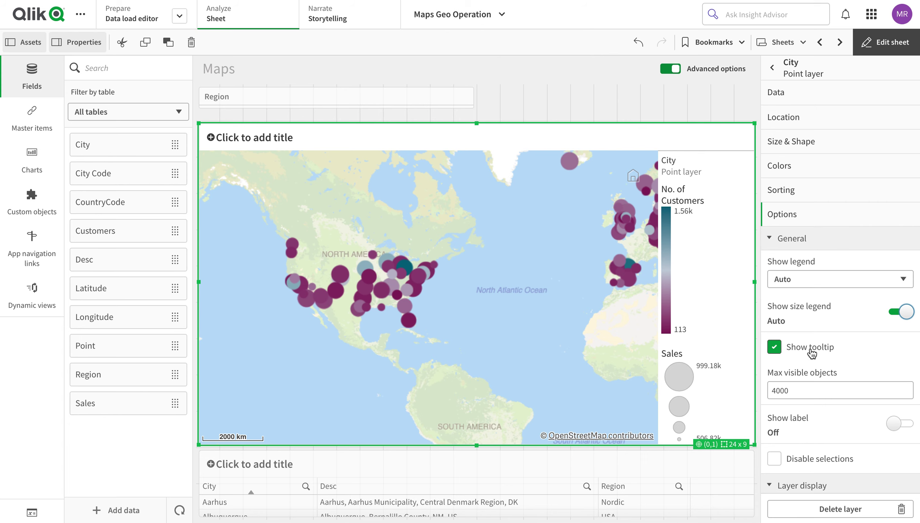
pyautogui.click(902, 41)
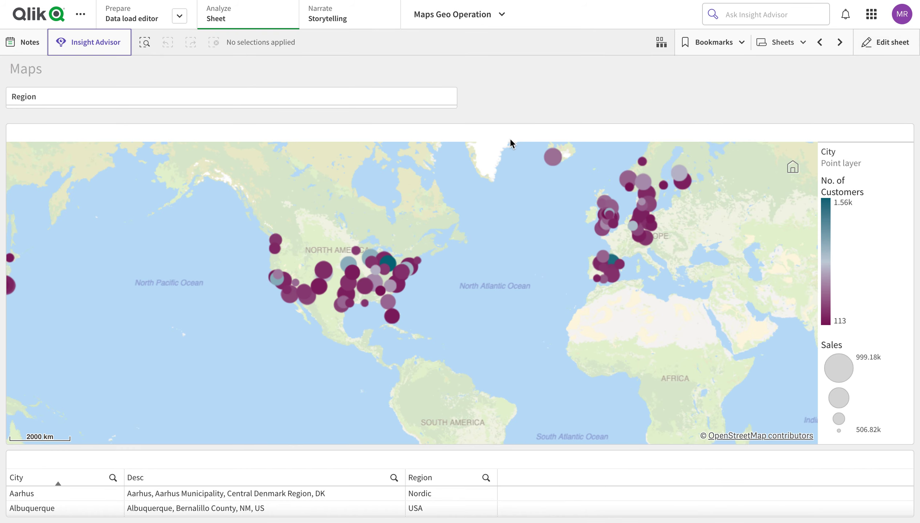
# - Disable the City layer's tooltip and leave sheet editing to check the map
pyautogui.click(872, 46)
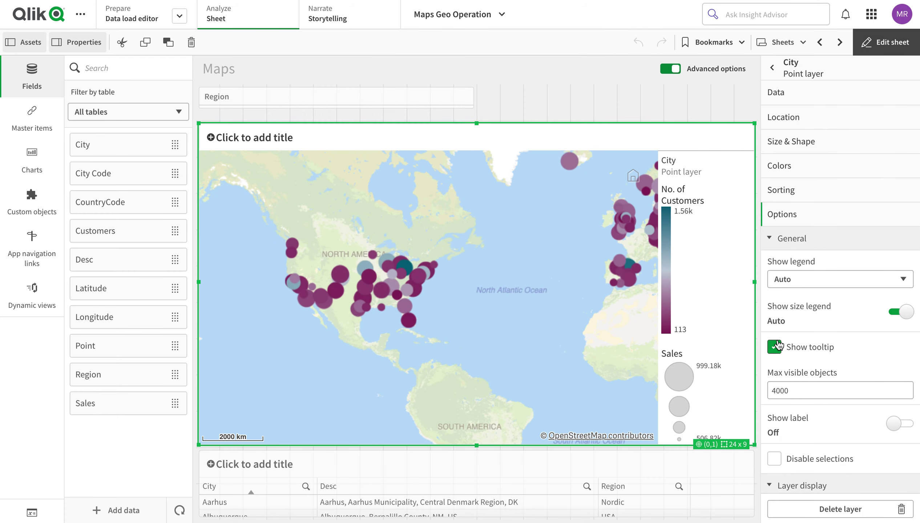
pyautogui.click(774, 347)
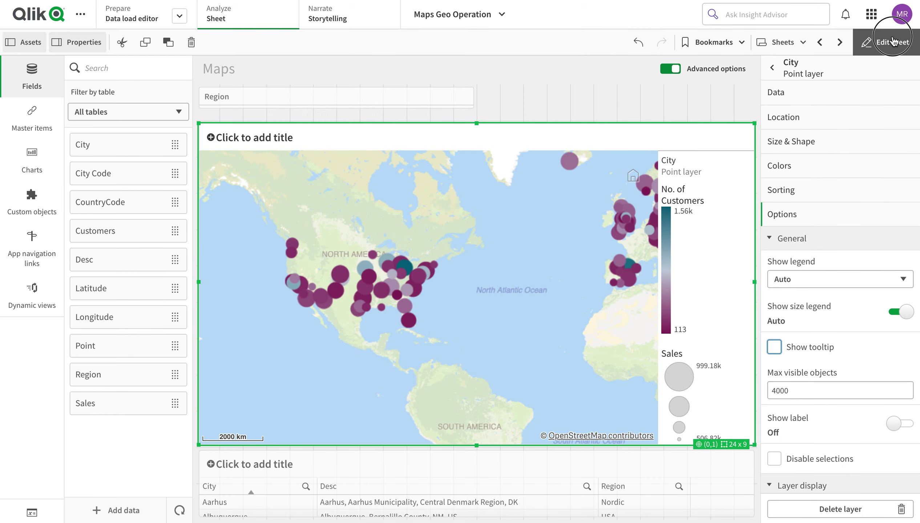
pyautogui.click(885, 42)
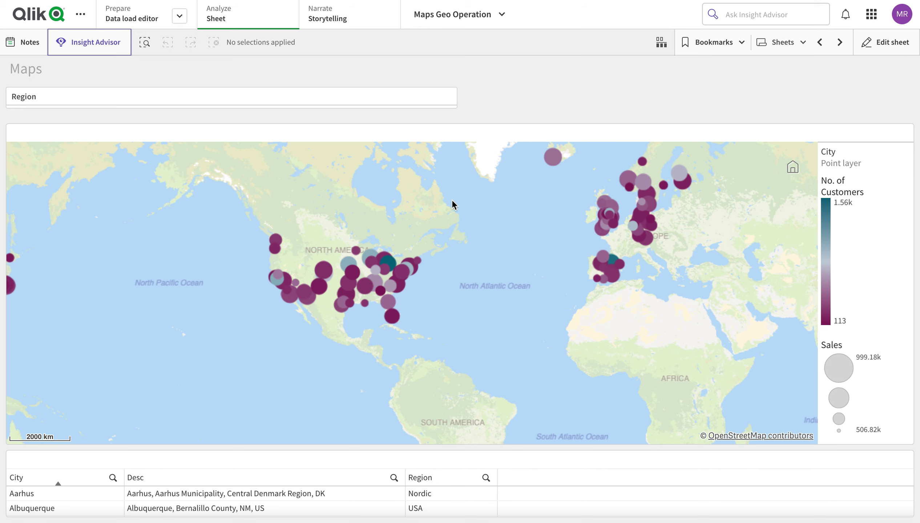
# - Review the City layer's maximum visible objects, label and layer display options, and return to the sheet view
pyautogui.click(917, 49)
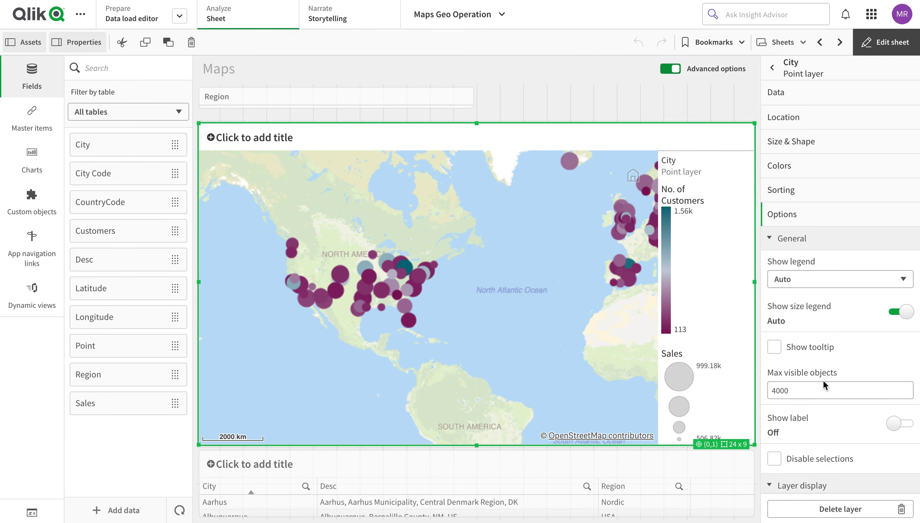
pyautogui.scroll(-1, 823, 380)
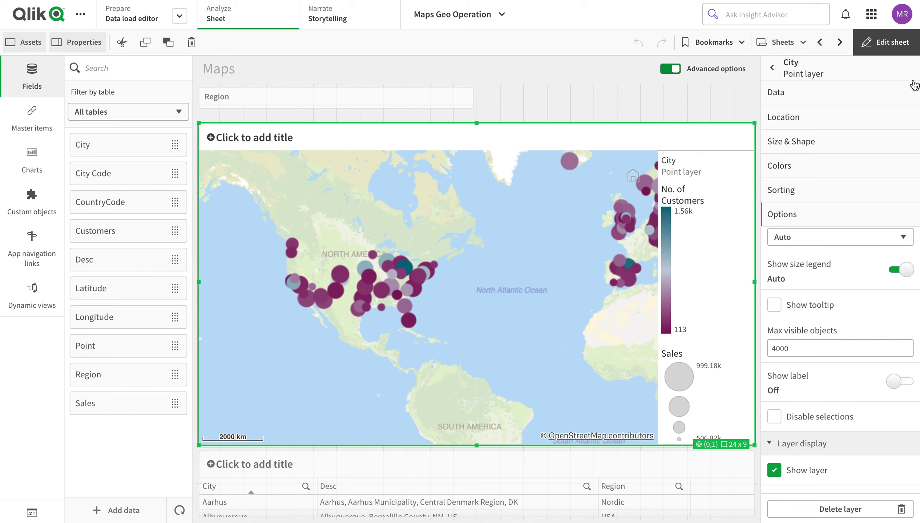
pyautogui.click(887, 42)
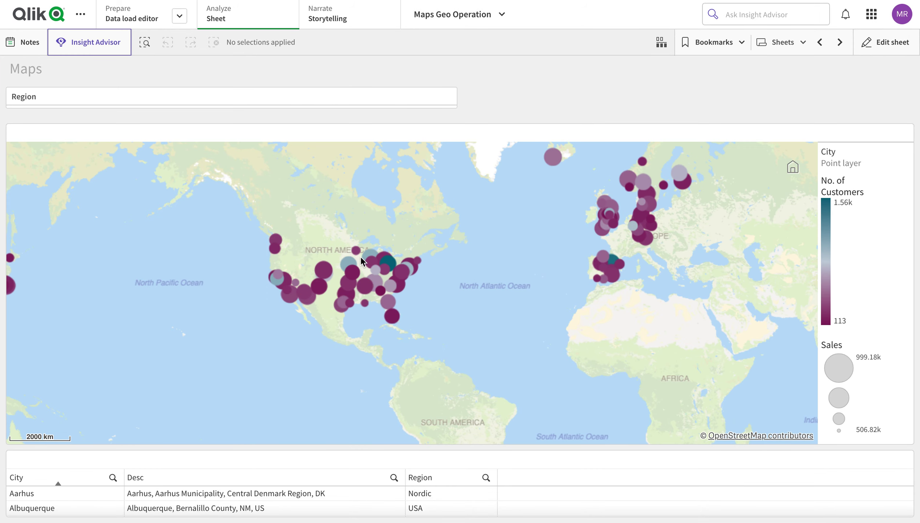
# - Lasso-select the cities across the central and eastern United States on the map and confirm the selection
pyautogui.click(363, 258)
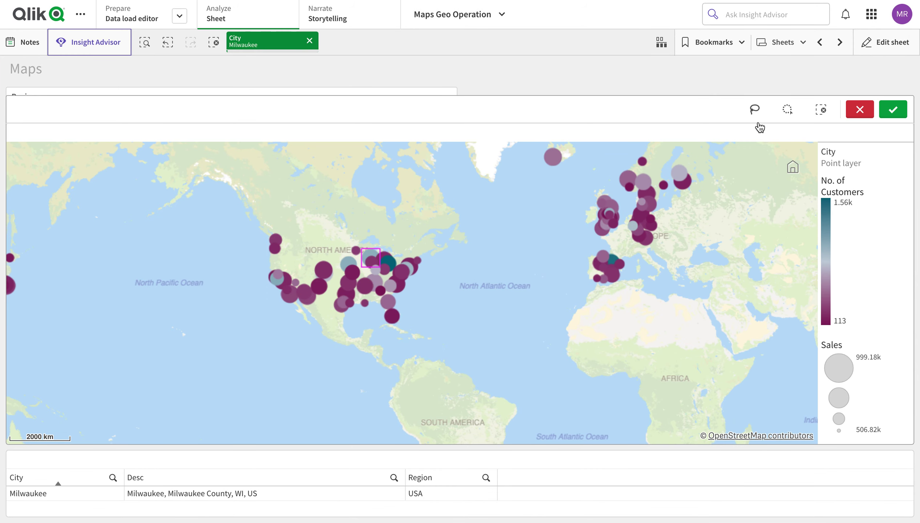
pyautogui.click(755, 109)
pyautogui.moveTo(340, 242)
pyautogui.mouseDown()
pyautogui.moveTo(418, 284)
pyautogui.moveTo(326, 241)
pyautogui.moveTo(342, 243)
pyautogui.mouseUp()
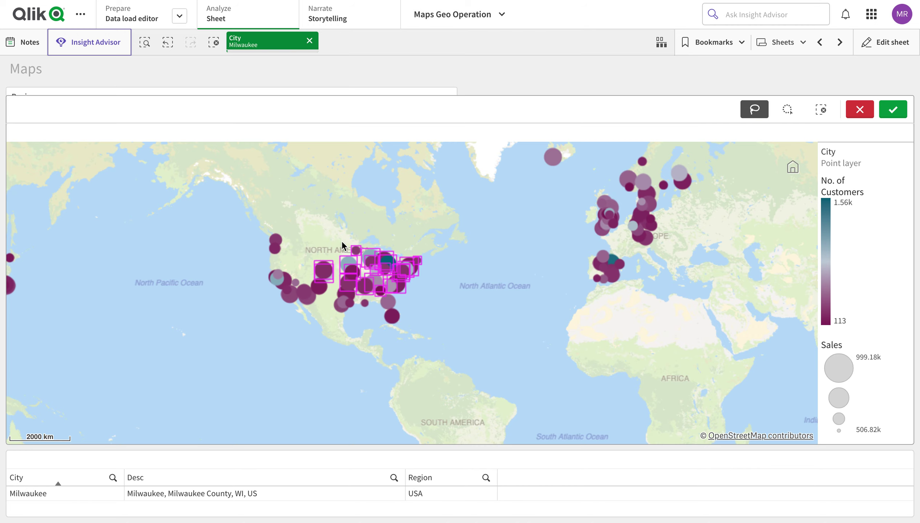
pyautogui.click(897, 116)
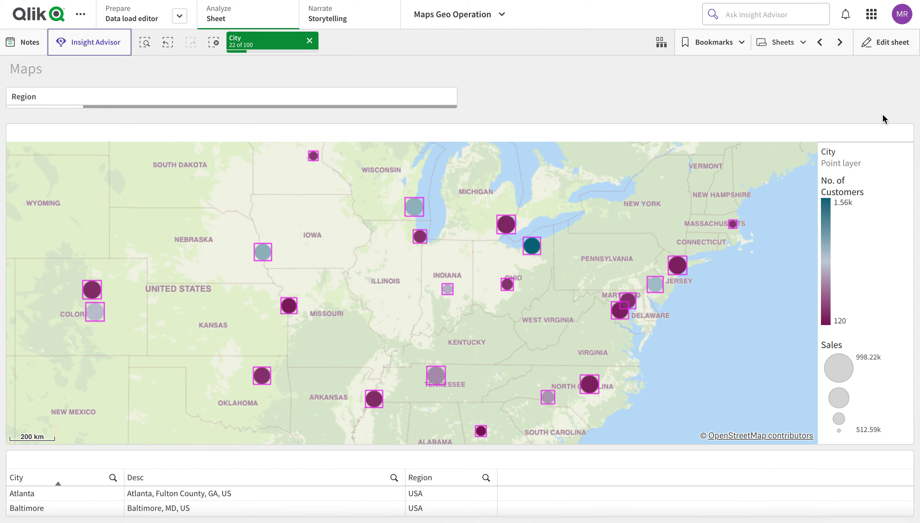
# - Disable selections on the City layer, leave sheet editing, and clear the current selection to test picking a city on the map
pyautogui.click(893, 42)
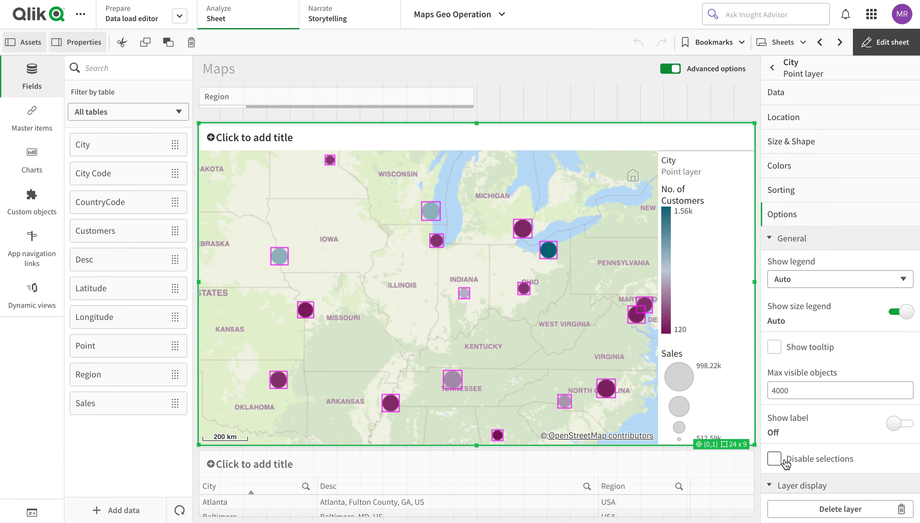
pyautogui.click(775, 459)
pyautogui.click(917, 50)
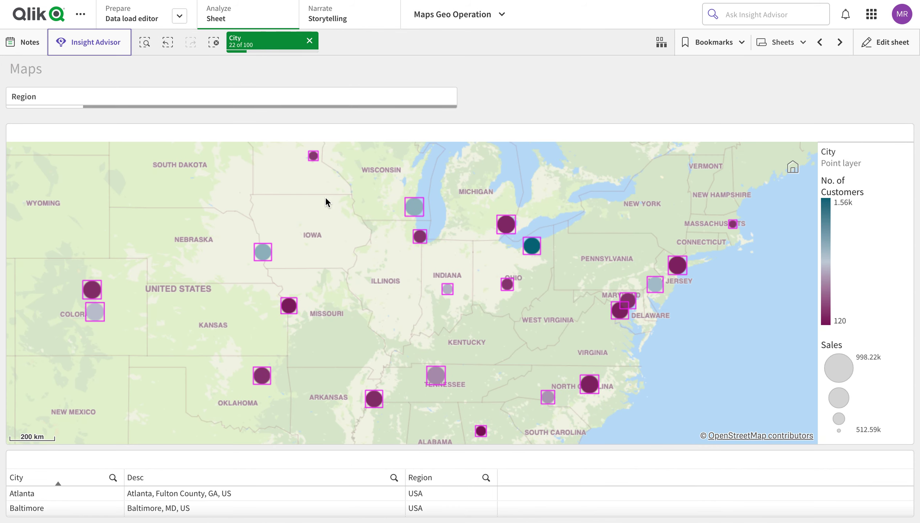
pyautogui.hotkey('ctrl', 'shift', 'd')
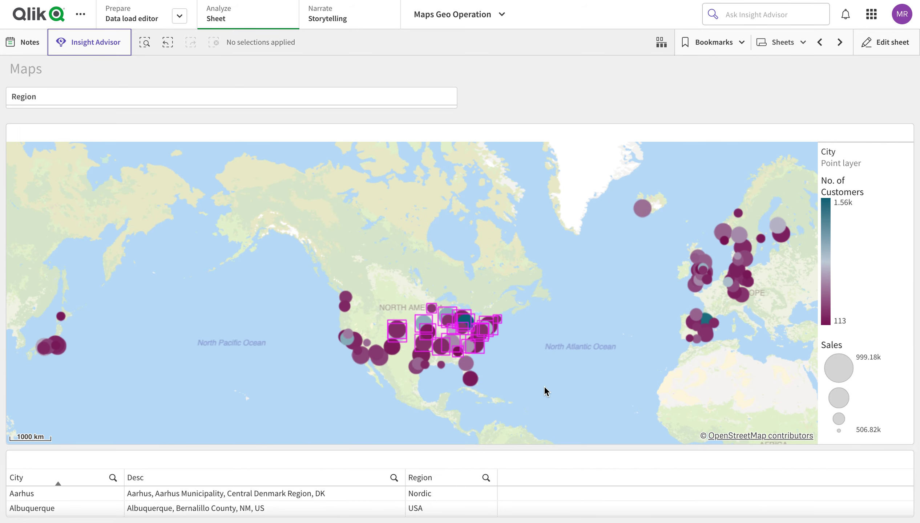
pyautogui.click(346, 298)
# - Turn on labels for the City layer and leave sheet editing to check them on the western US
pyautogui.click(886, 42)
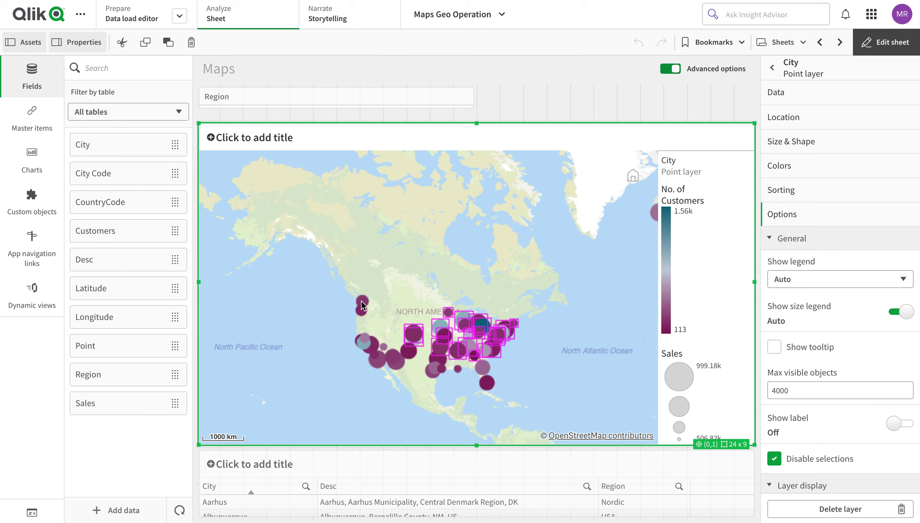
pyautogui.click(902, 426)
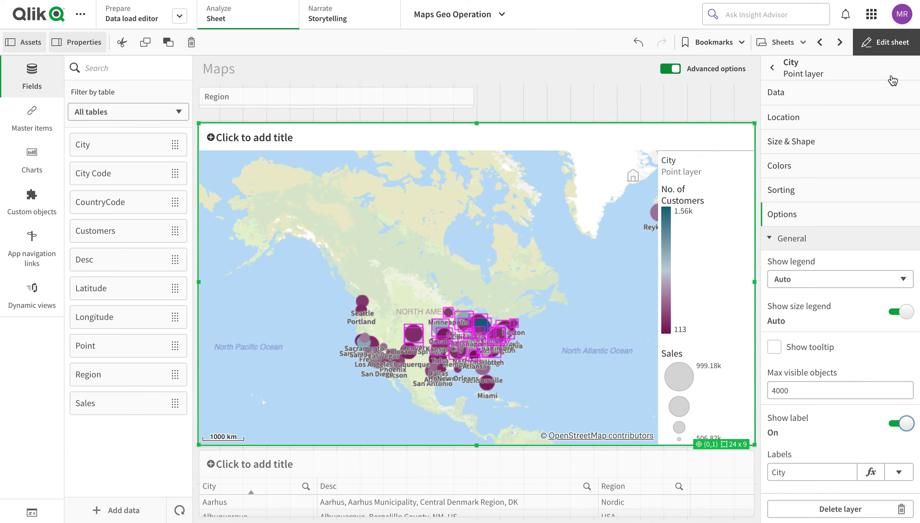
pyautogui.click(908, 39)
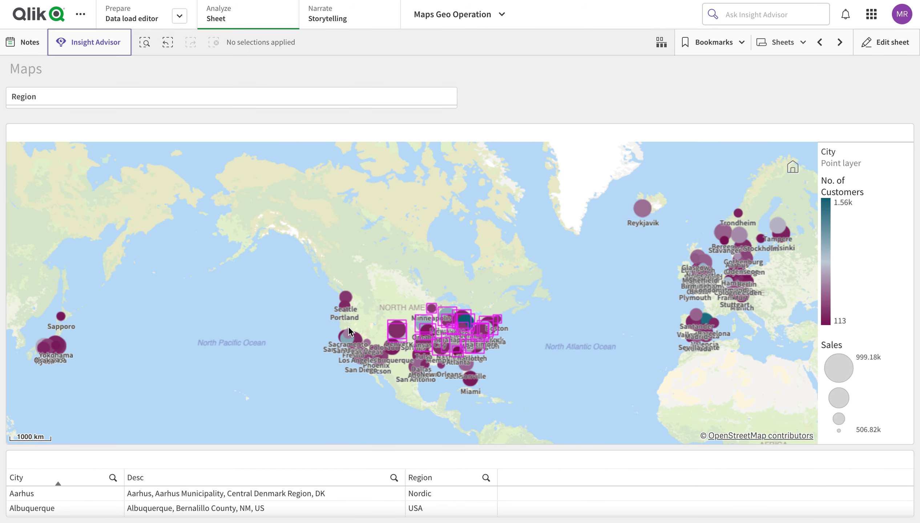
pyautogui.scroll(2, 349, 327)
pyautogui.scroll(1, 356, 335)
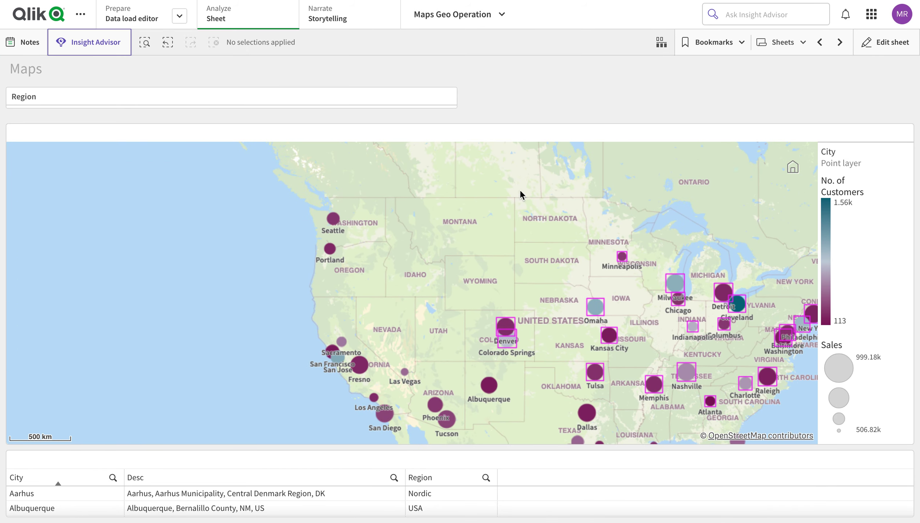
# - Set the City layer's label position to Centered
pyautogui.click(878, 46)
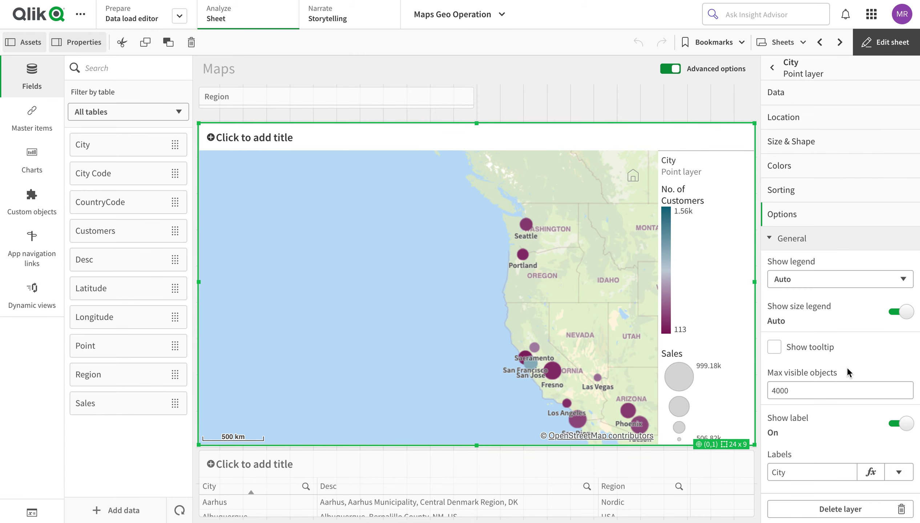
pyautogui.scroll(-2, 830, 433)
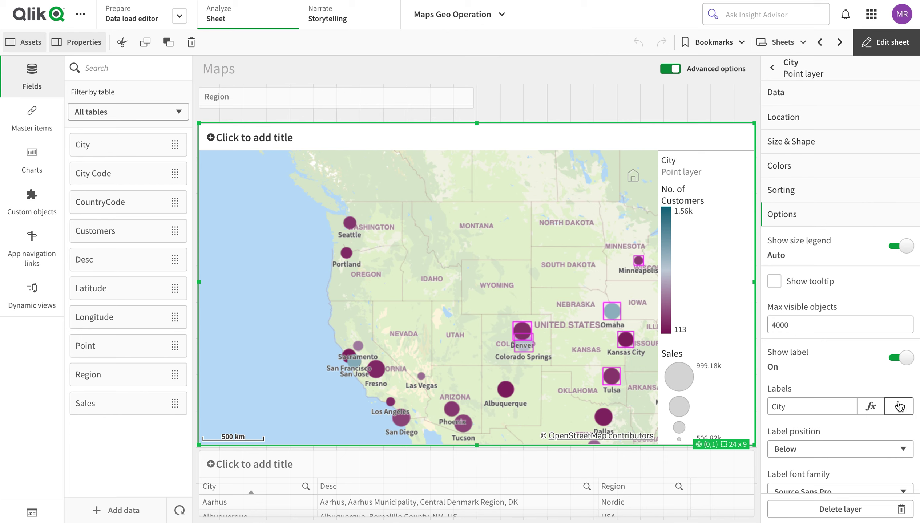
pyautogui.click(872, 451)
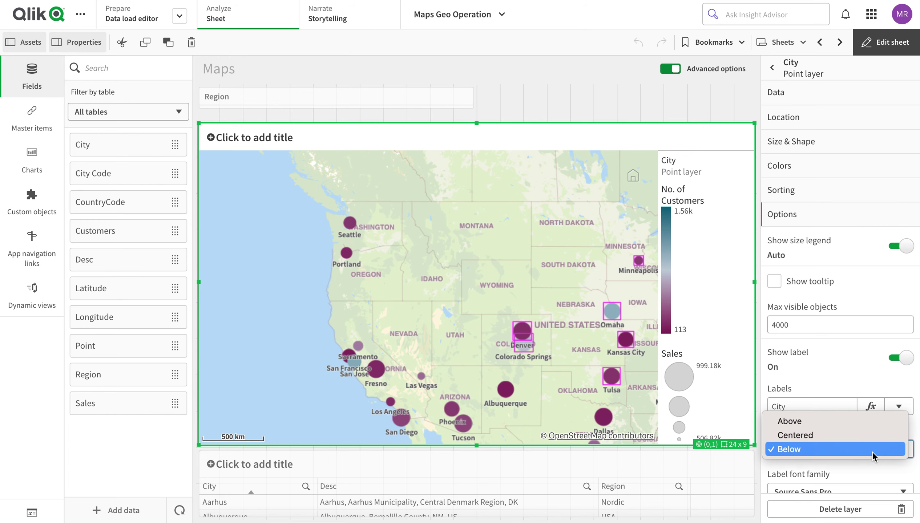
pyautogui.click(849, 435)
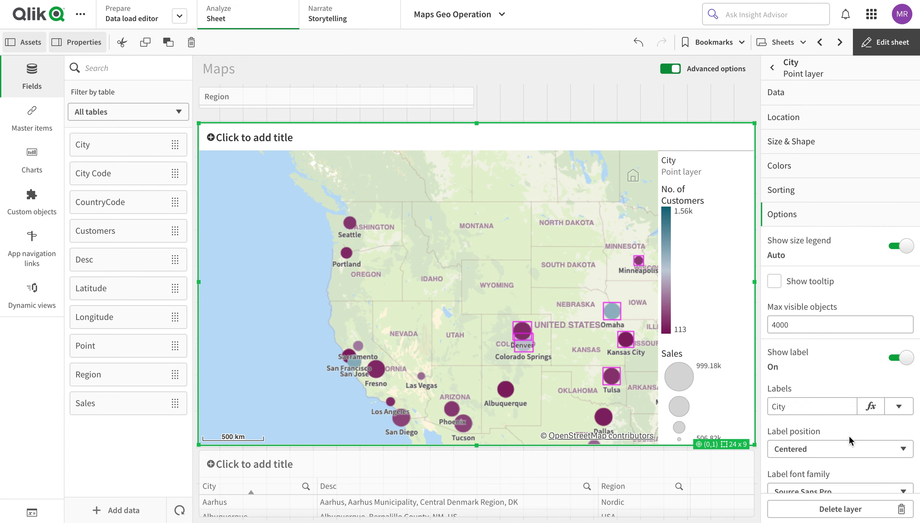
pyautogui.scroll(-3, 850, 438)
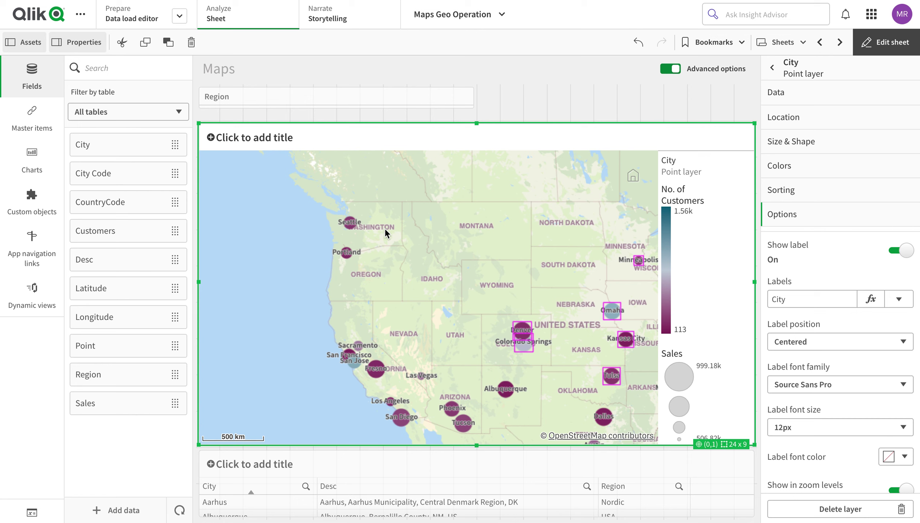
# - Set the City layer's label font color to dark teal (#006580) and leave sheet editing to check the labels worldwide
pyautogui.click(891, 457)
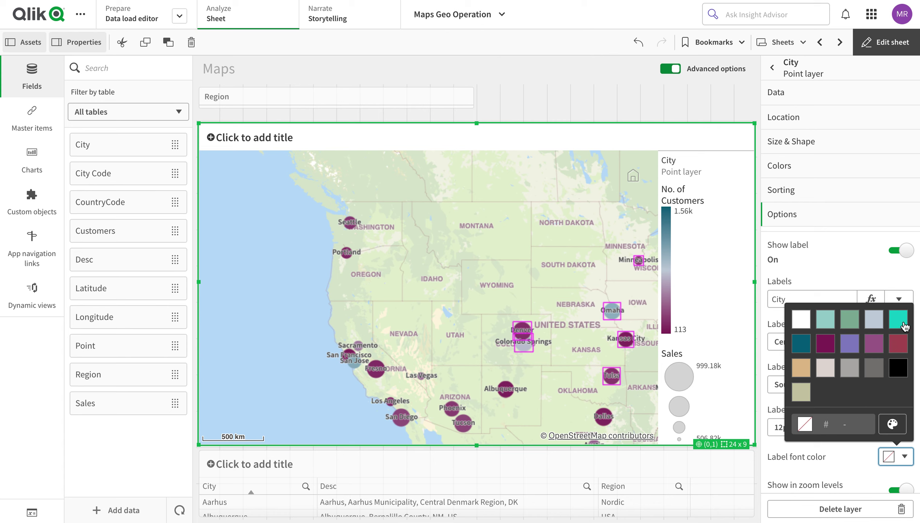
pyautogui.click(811, 349)
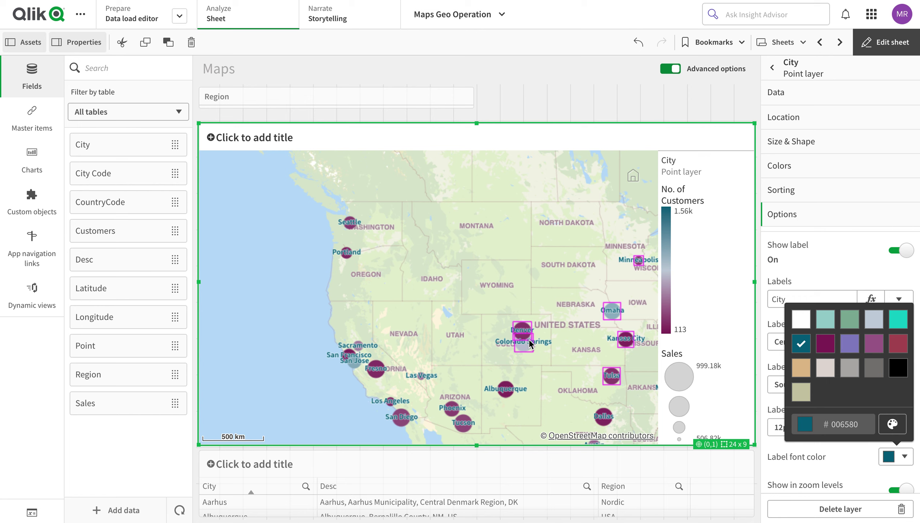
pyautogui.click(868, 265)
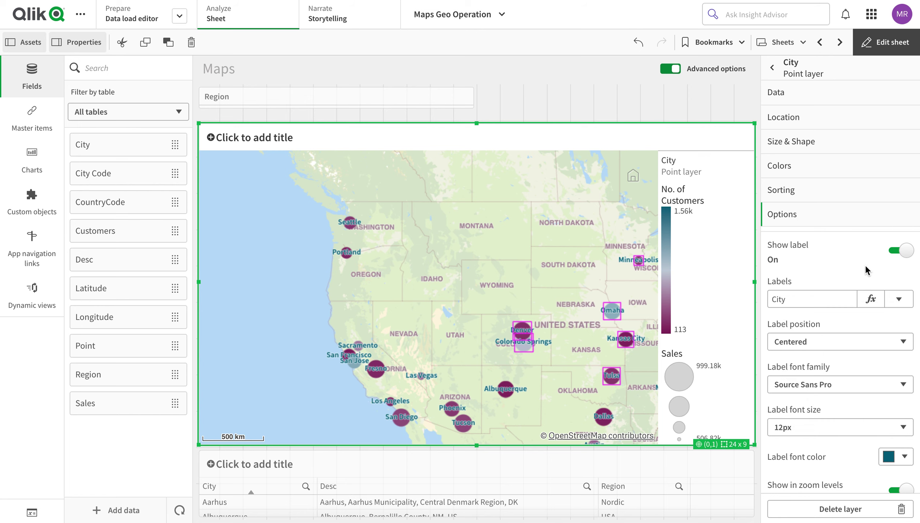
pyautogui.scroll(-2, 829, 427)
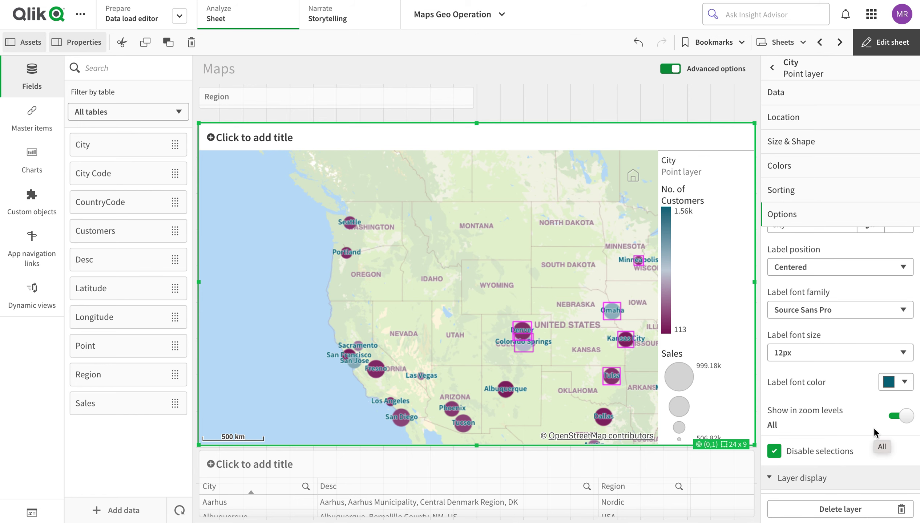
pyautogui.click(896, 43)
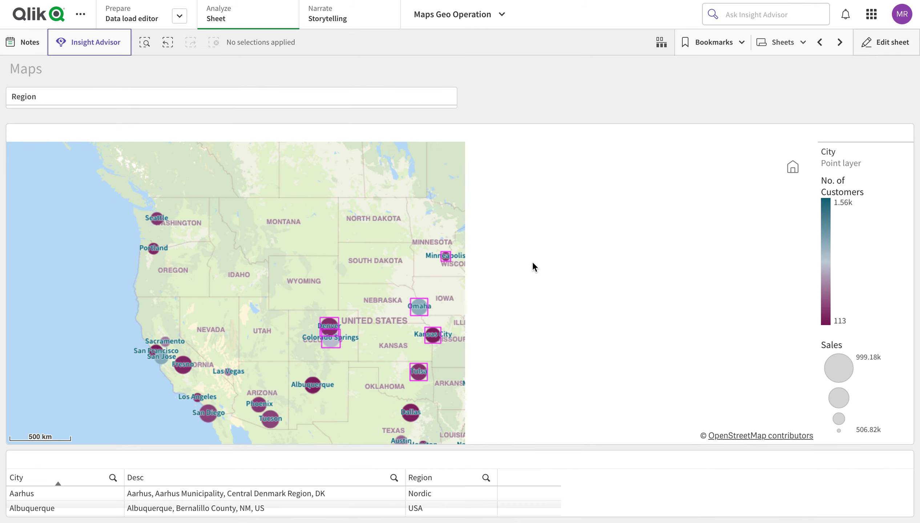
pyautogui.scroll(-5, 533, 261)
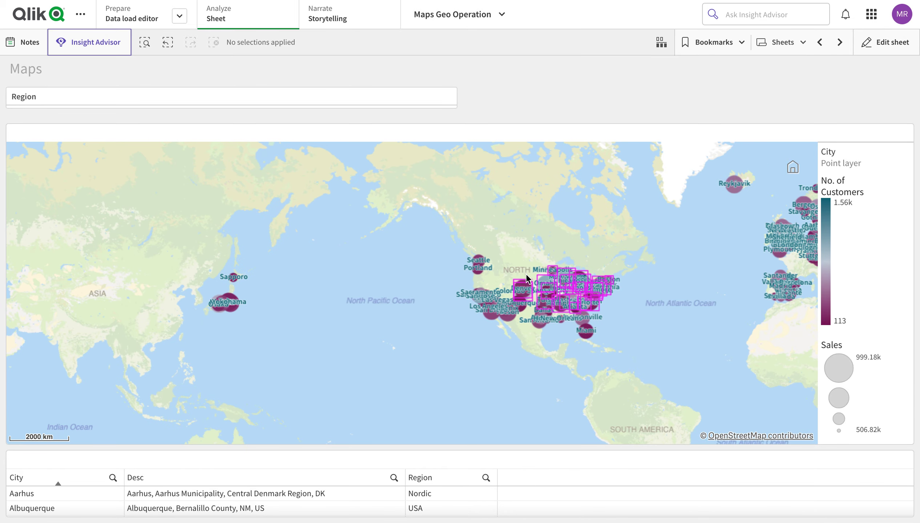
pyautogui.scroll(-2, 526, 277)
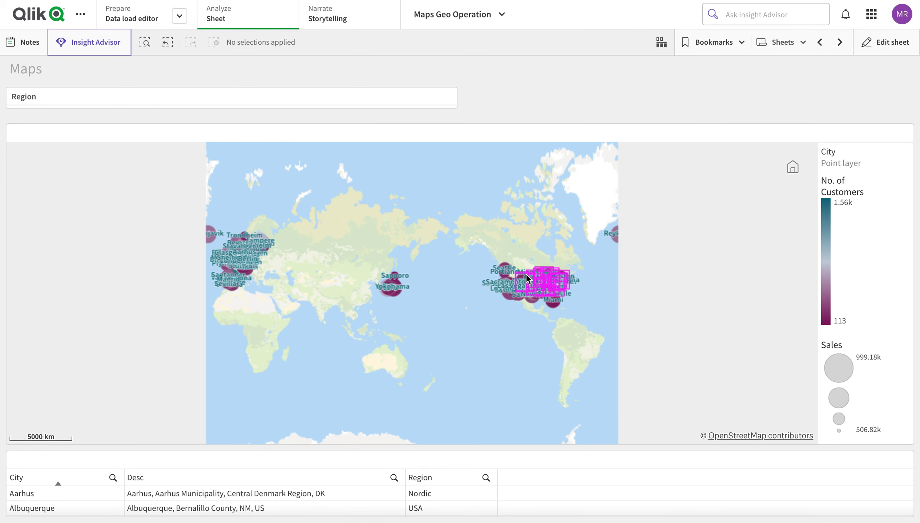
# - Limit the City labels to a custom zoom range from 5x zoom to Max zoom and leave sheet editing
pyautogui.click(882, 46)
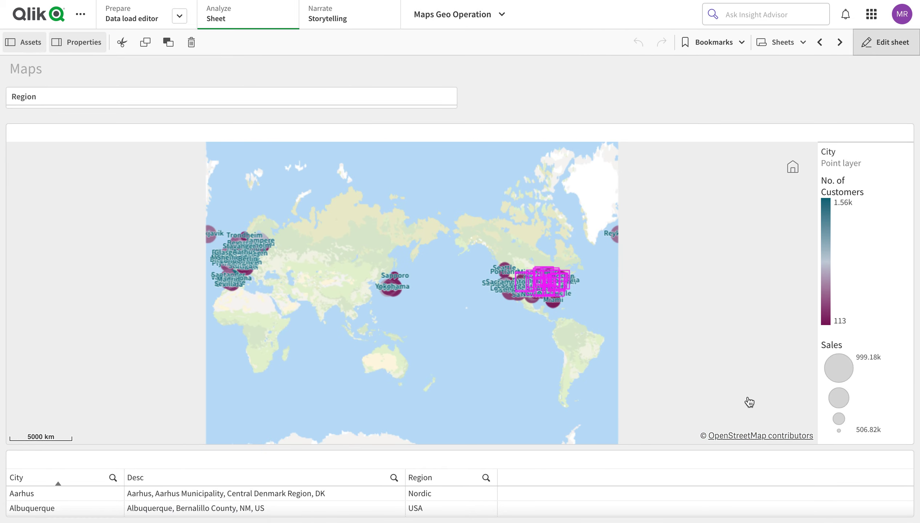
pyautogui.scroll(-6, 811, 442)
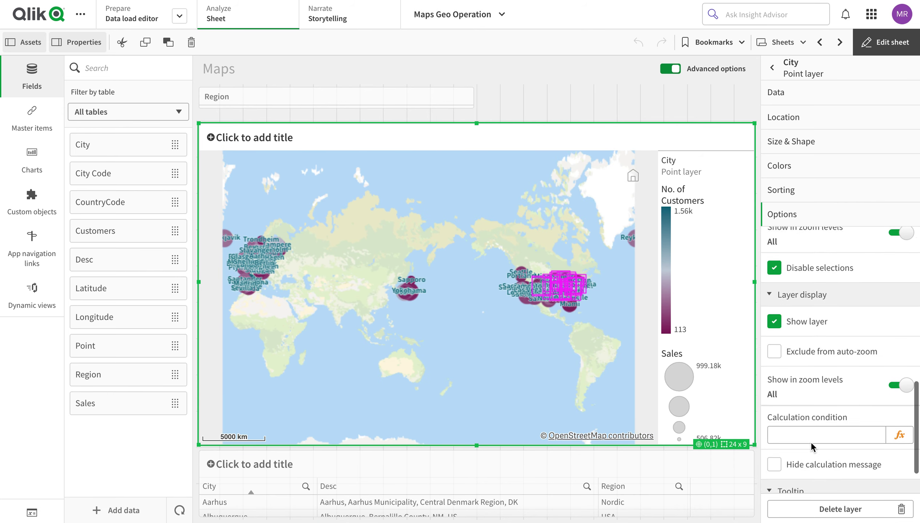
pyautogui.scroll(4, 840, 336)
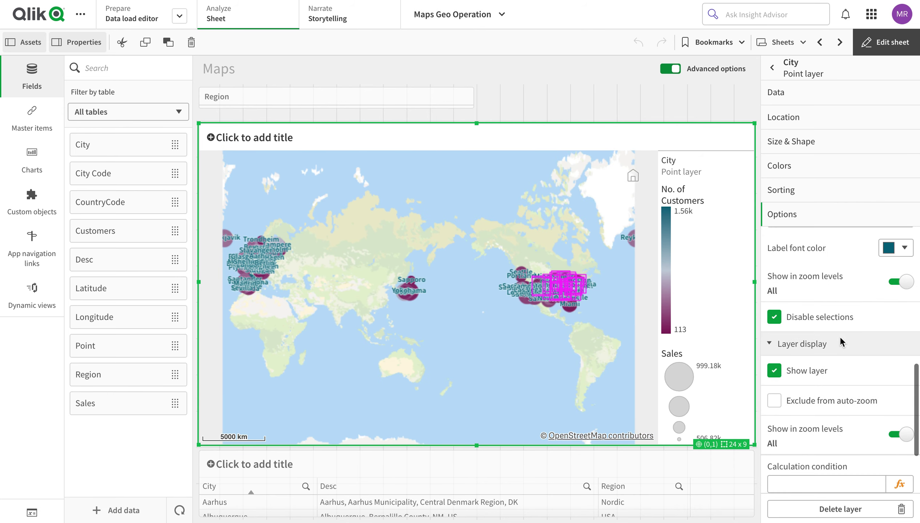
pyautogui.scroll(3, 841, 342)
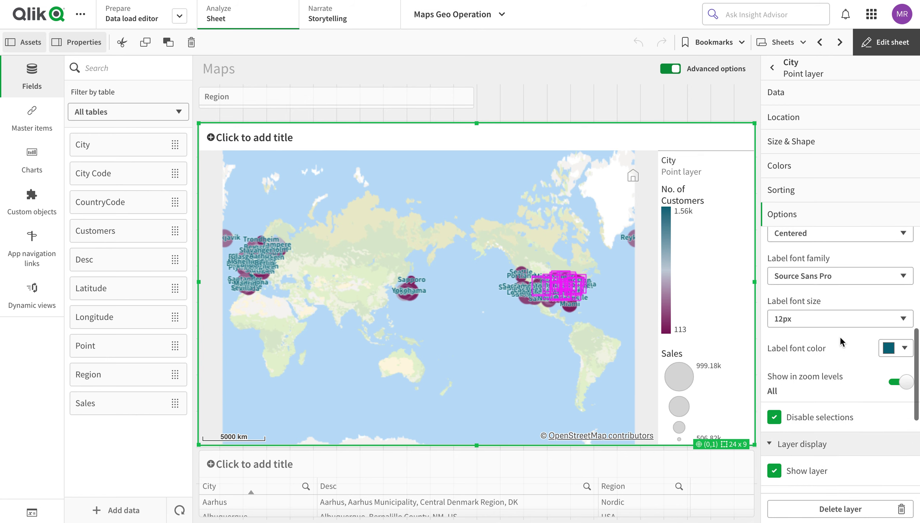
pyautogui.click(907, 382)
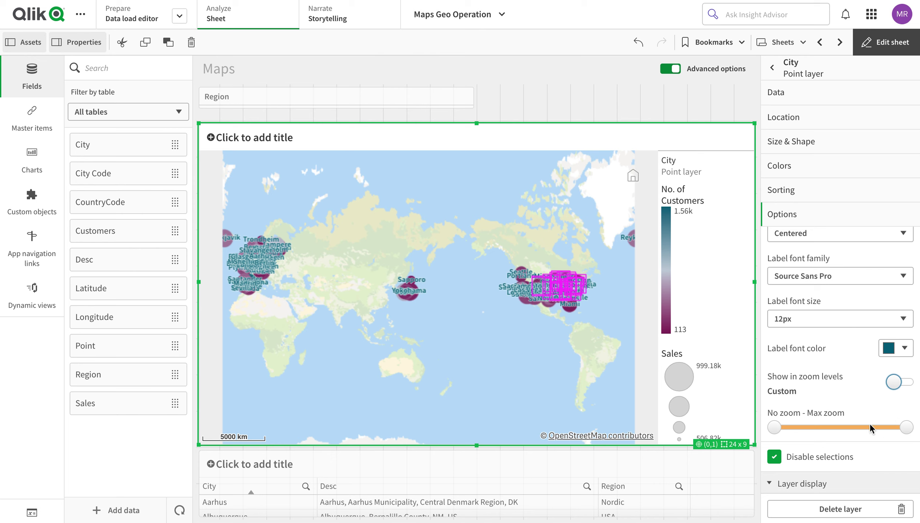
pyautogui.moveTo(779, 432); pyautogui.dragTo(813, 432)
pyautogui.click(893, 42)
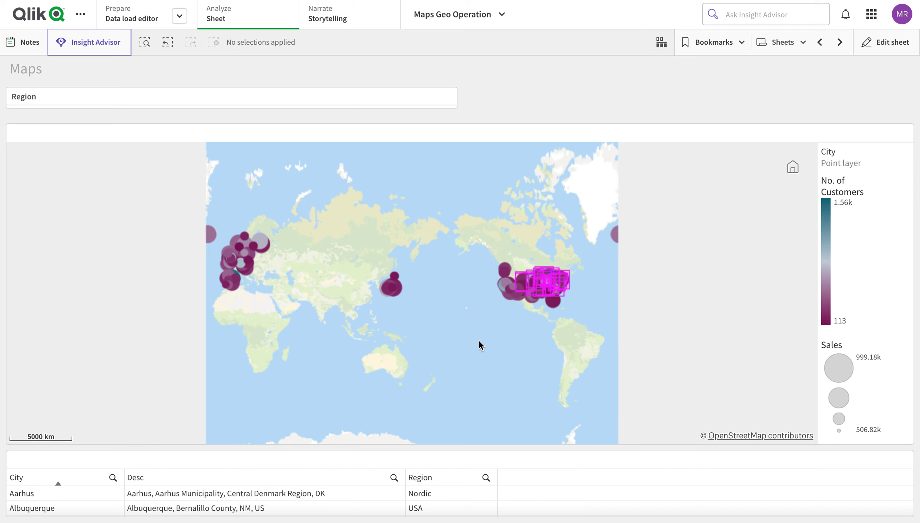
# - Check the City labels on the map at several zoom levels, from the world view to the California coast
pyautogui.scroll(1, 480, 345)
pyautogui.doubleClick(499, 288)
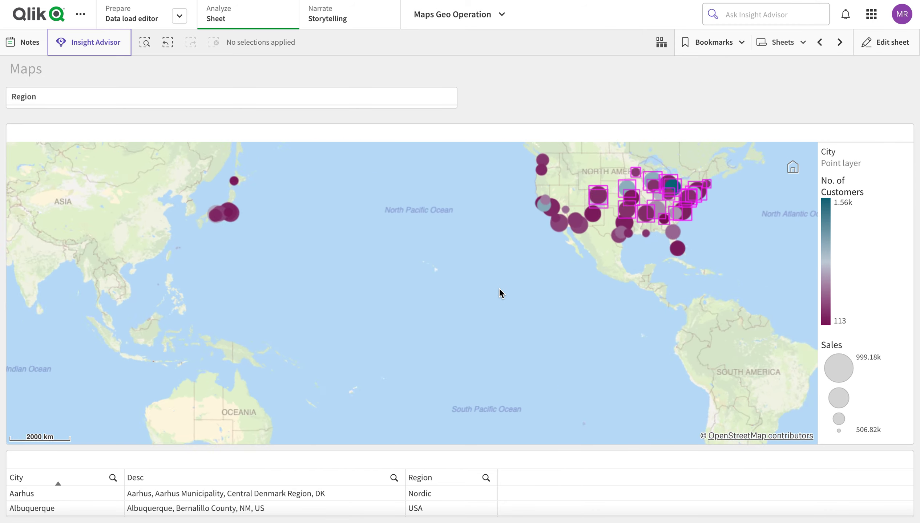
pyautogui.moveTo(499, 288); pyautogui.dragTo(493, 349)
pyautogui.scroll(1, 513, 250)
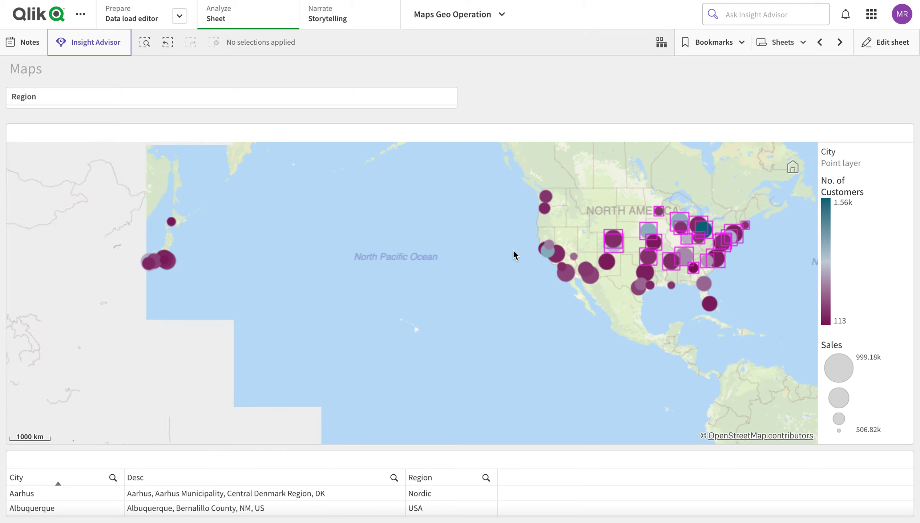
pyautogui.scroll(1, 515, 251)
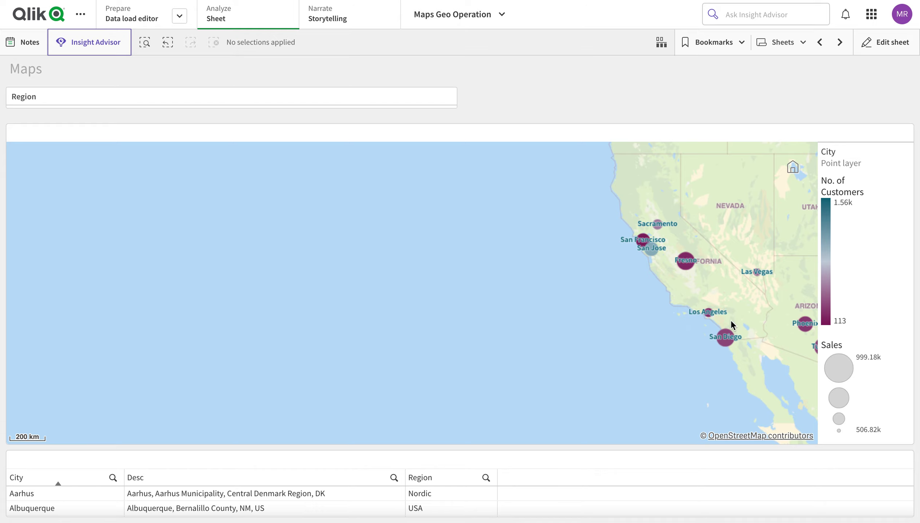
pyautogui.scroll(-2, 777, 281)
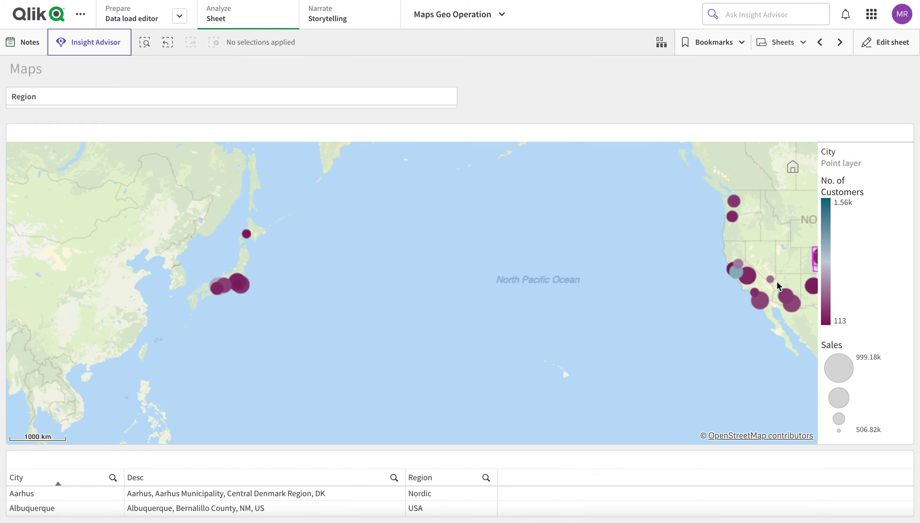
pyautogui.scroll(-1, 777, 281)
# - Allow selections on the City layer again by turning off Disable selections
pyautogui.click(891, 43)
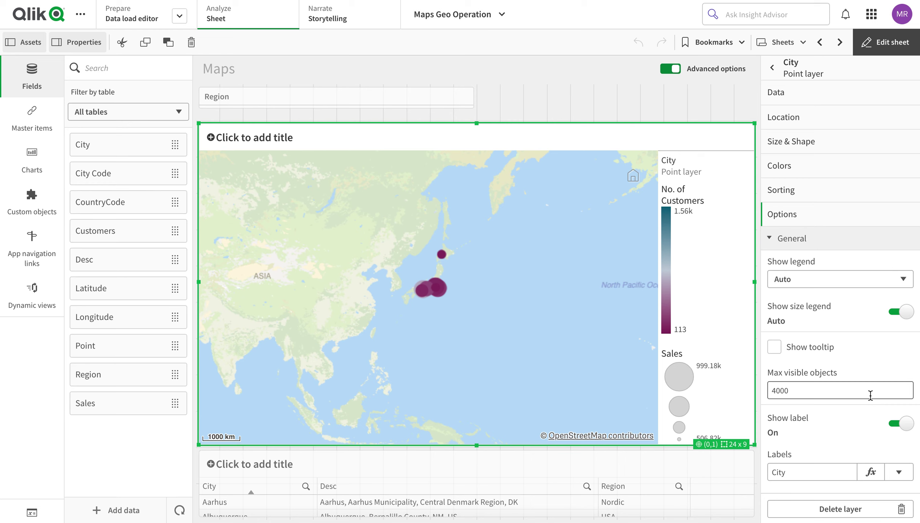
pyautogui.scroll(-6, 871, 395)
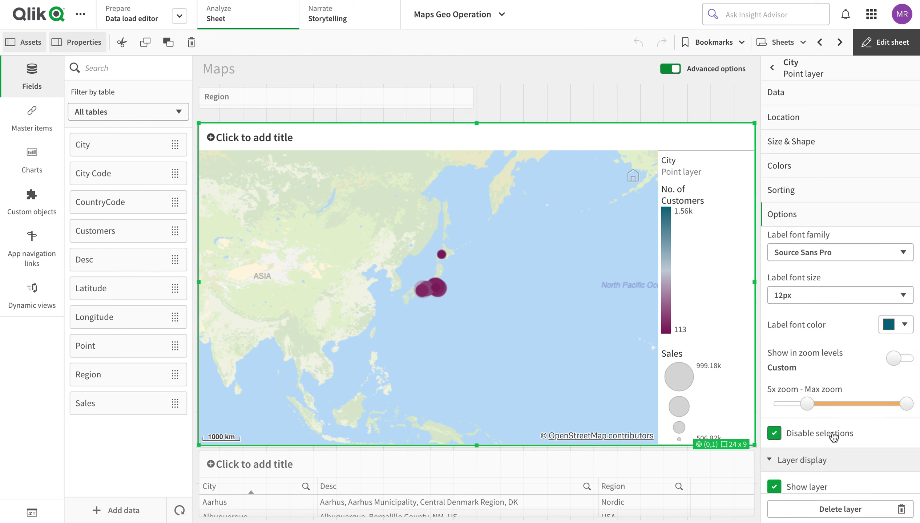
pyautogui.click(820, 436)
pyautogui.scroll(-2, 820, 438)
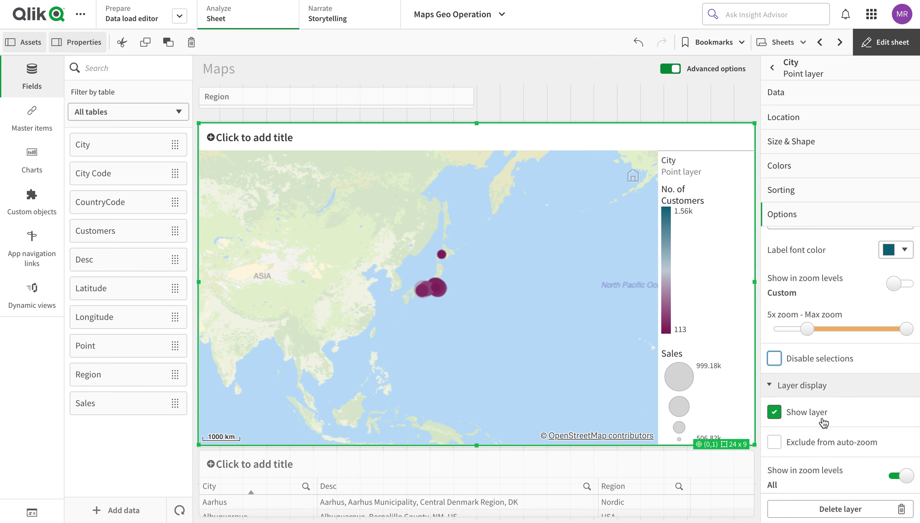
# - Hide the City layer, show it again, and leave sheet editing
pyautogui.click(820, 421)
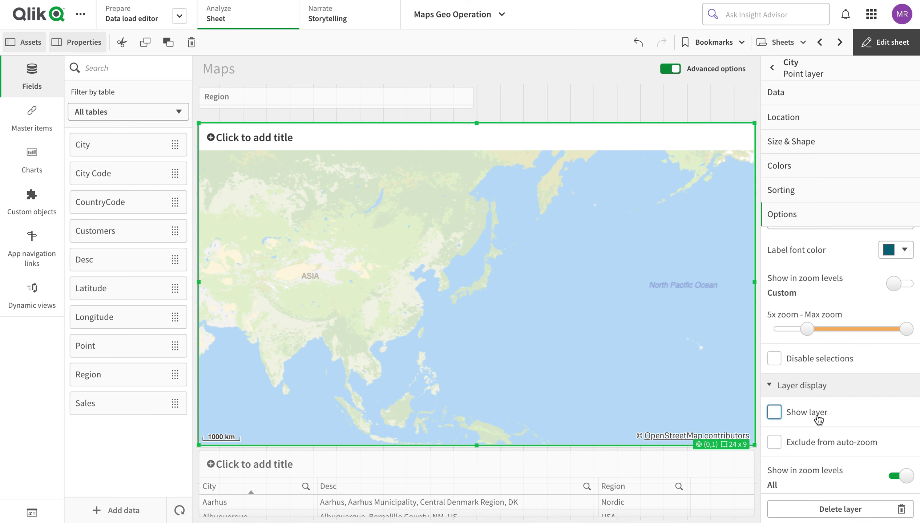
pyautogui.click(819, 420)
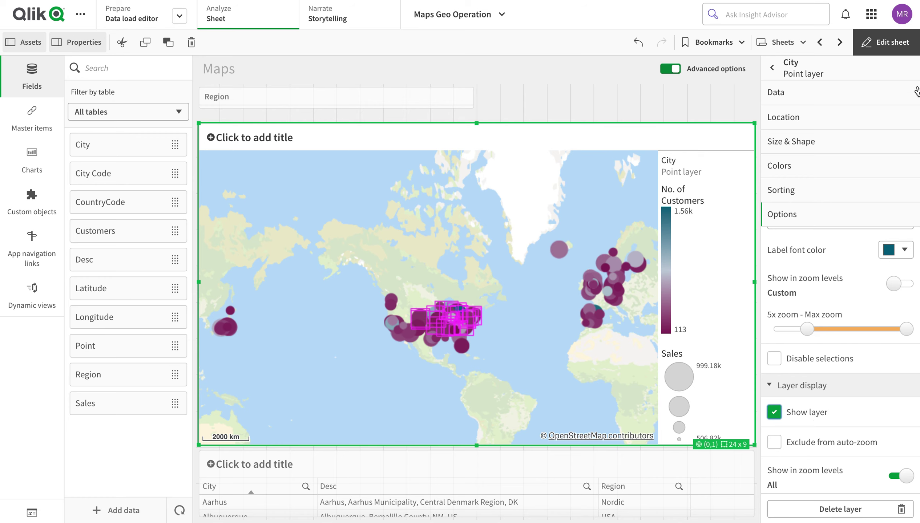
pyautogui.click(902, 43)
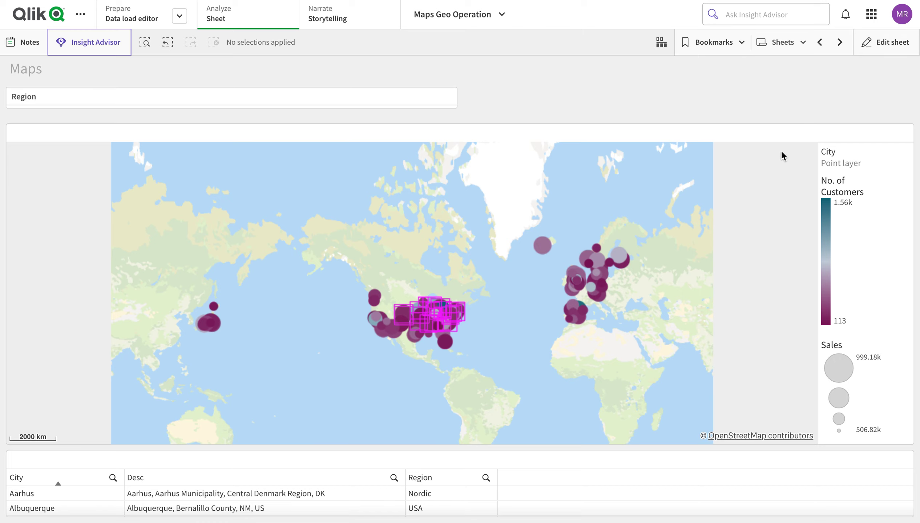
# - Hide the City layer in the map's exploration settings, apply the change, and return to sheet editing
pyautogui.rightClick(812, 102)
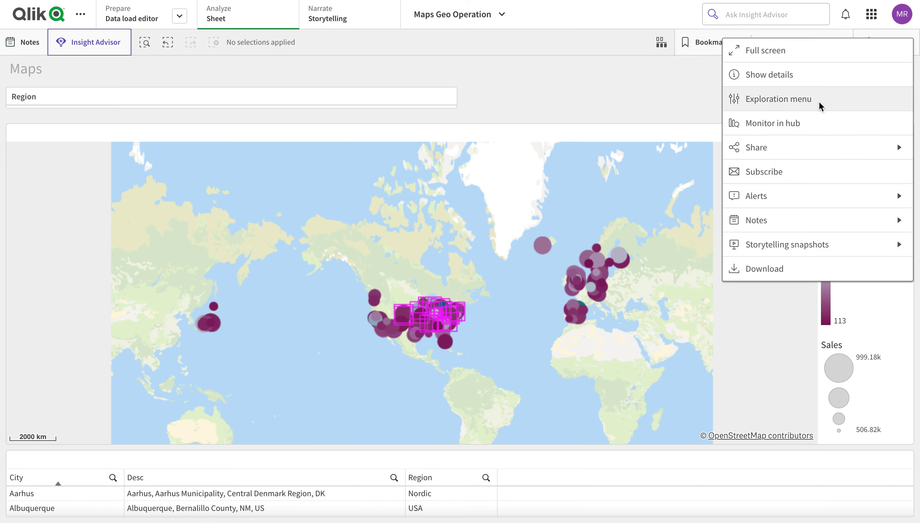
pyautogui.click(819, 103)
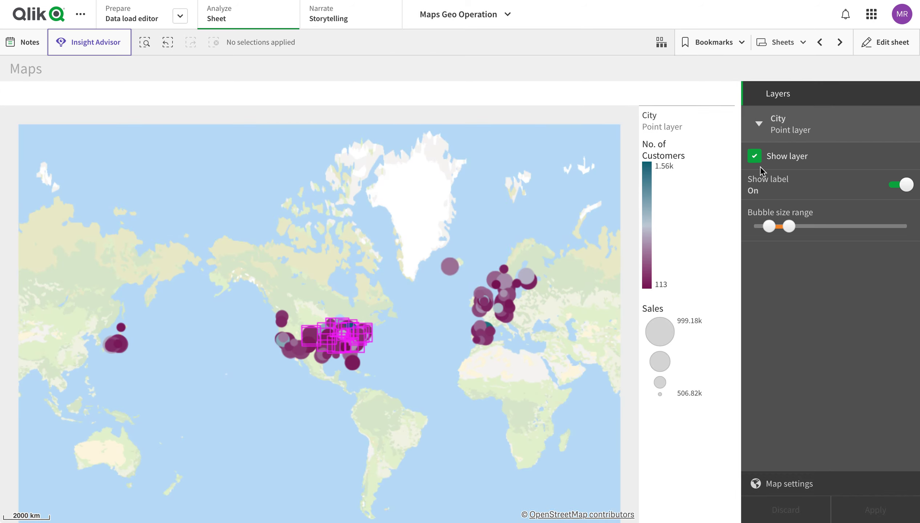
pyautogui.click(755, 156)
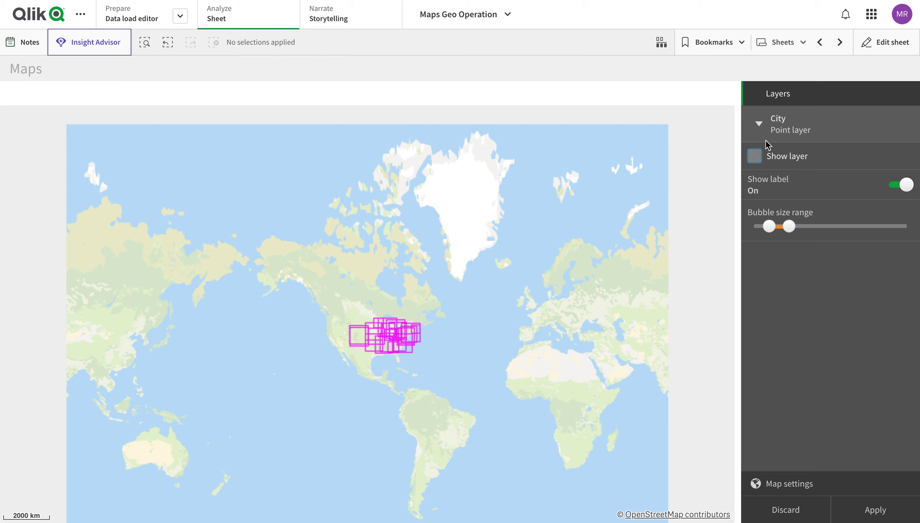
pyautogui.click(874, 45)
pyautogui.click(815, 319)
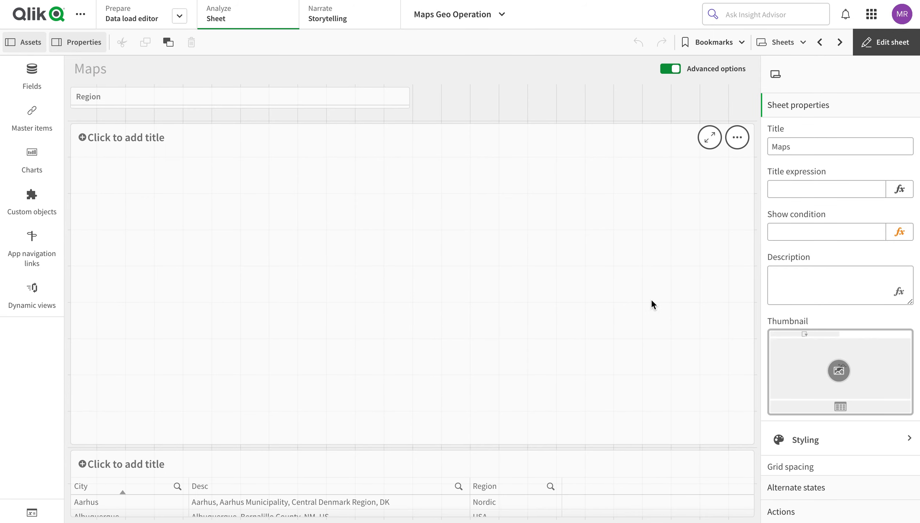
# - Check the Show layer setting in the City layer's display options and leave sheet editing
pyautogui.click(724, 231)
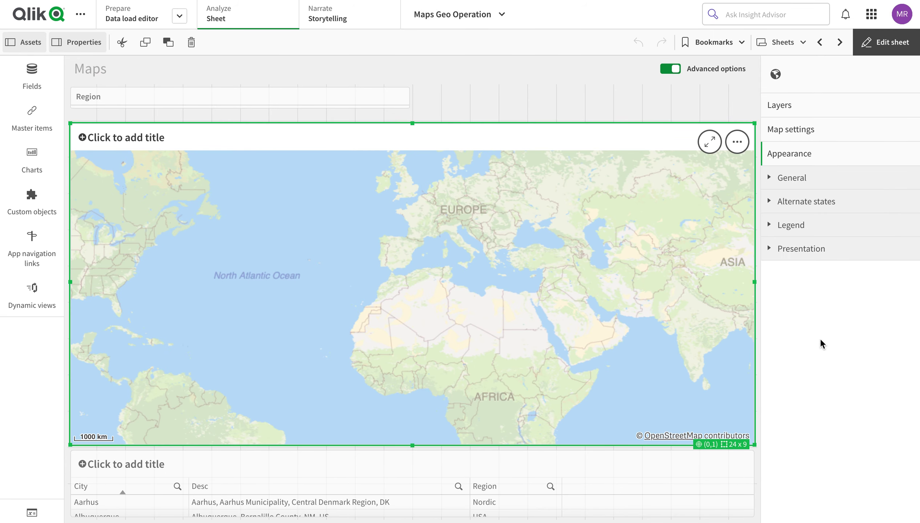
pyautogui.click(815, 109)
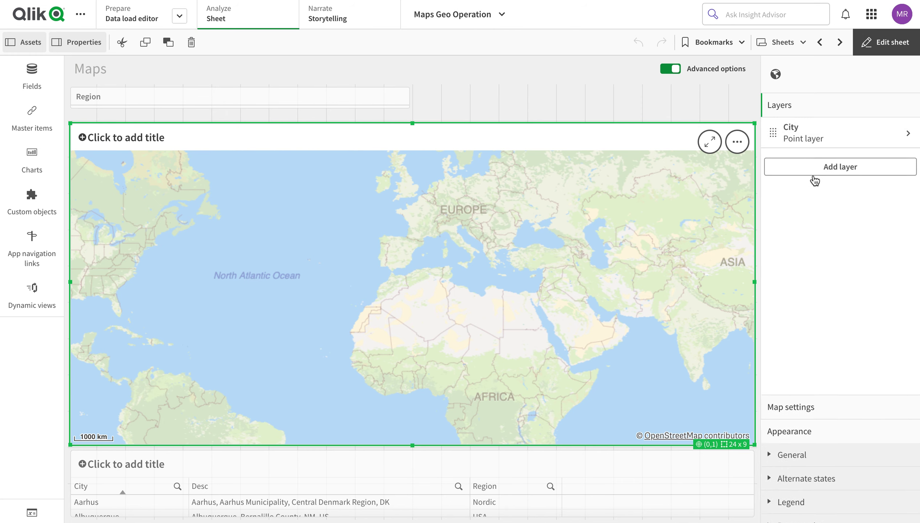
pyautogui.click(819, 137)
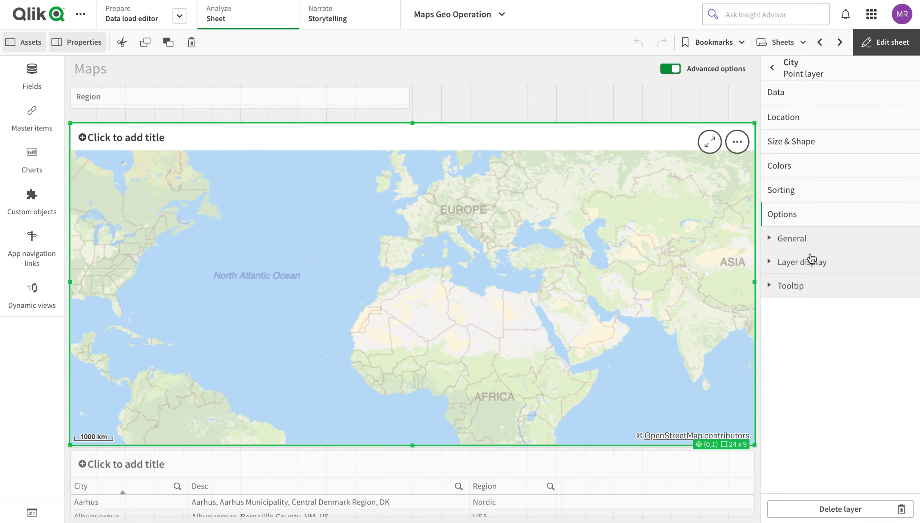
pyautogui.click(809, 265)
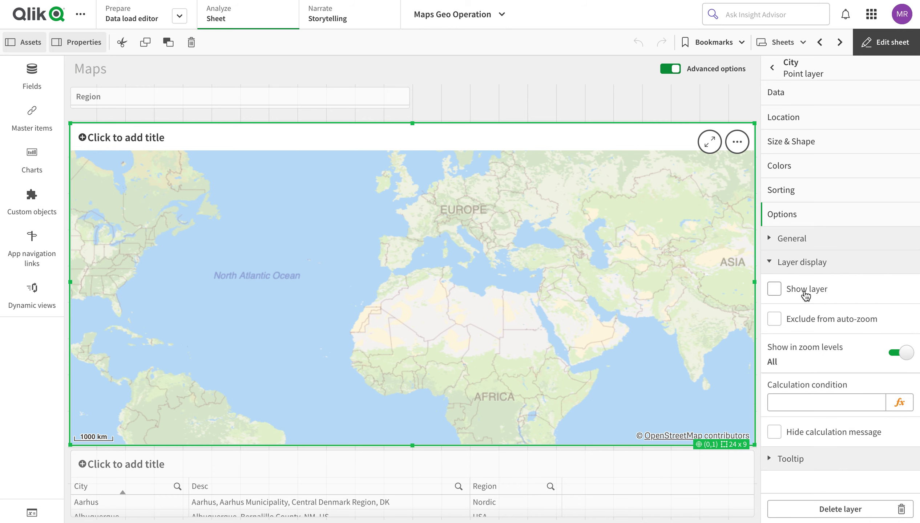
pyautogui.click(892, 42)
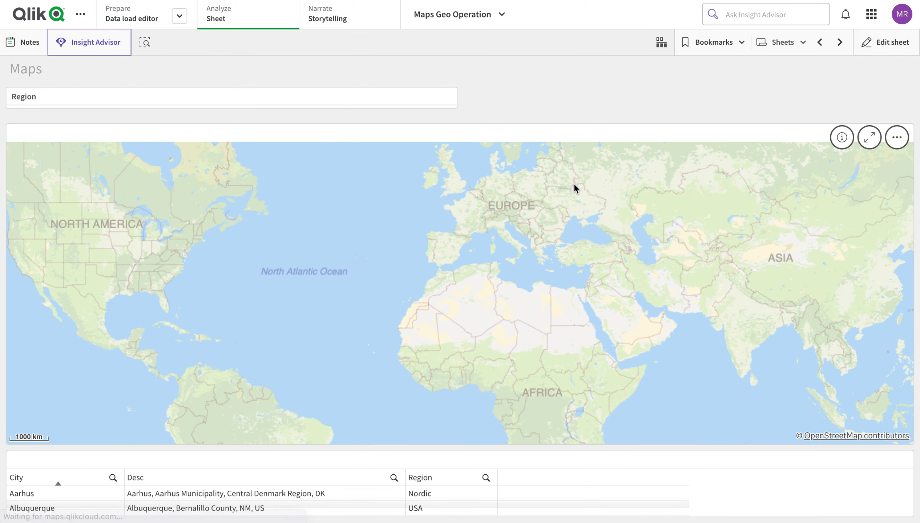
# - Turn the City layer's visibility on in the map's exploration settings
pyautogui.rightClick(574, 186)
pyautogui.click(627, 123)
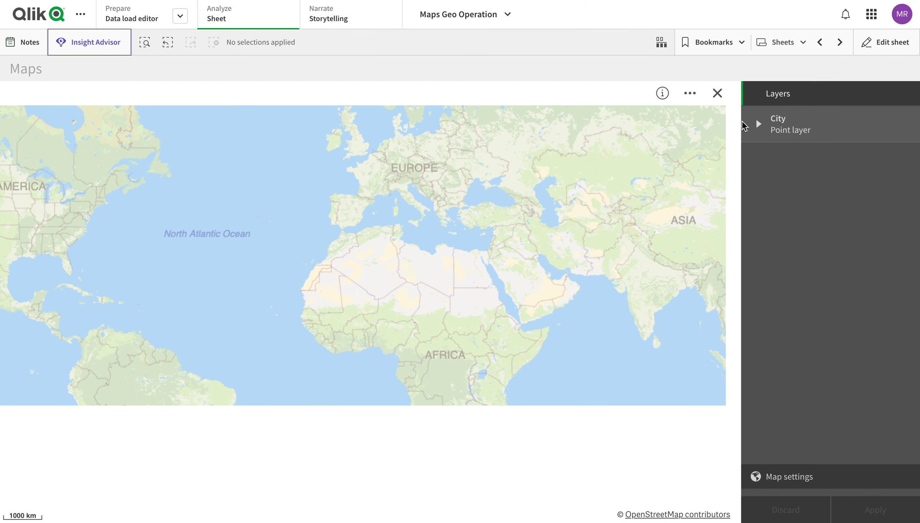
pyautogui.click(759, 123)
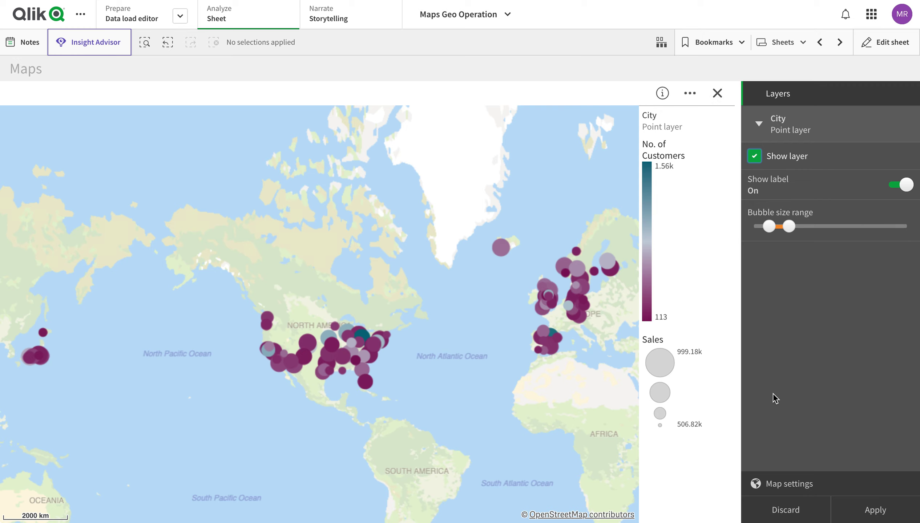
# - Set the base map to Pale and the map language to English in the exploration settings
pyautogui.click(802, 492)
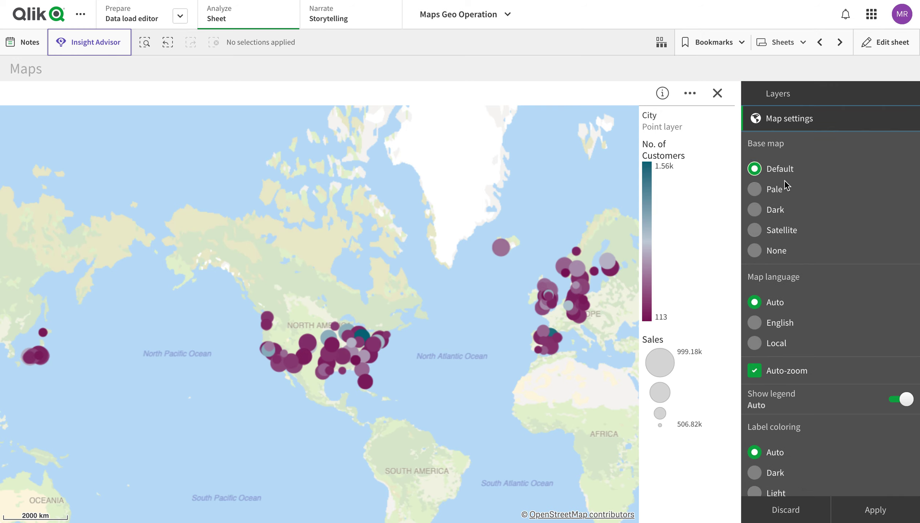
pyautogui.click(761, 192)
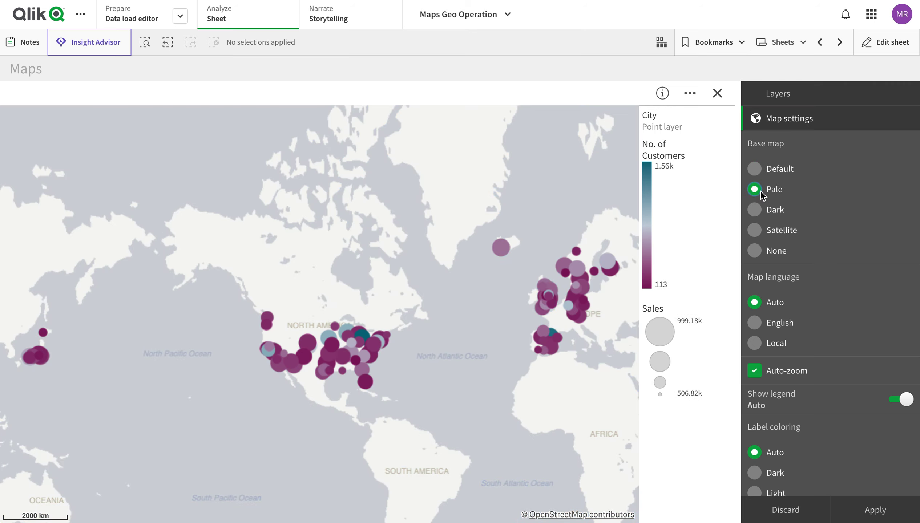
pyautogui.click(755, 324)
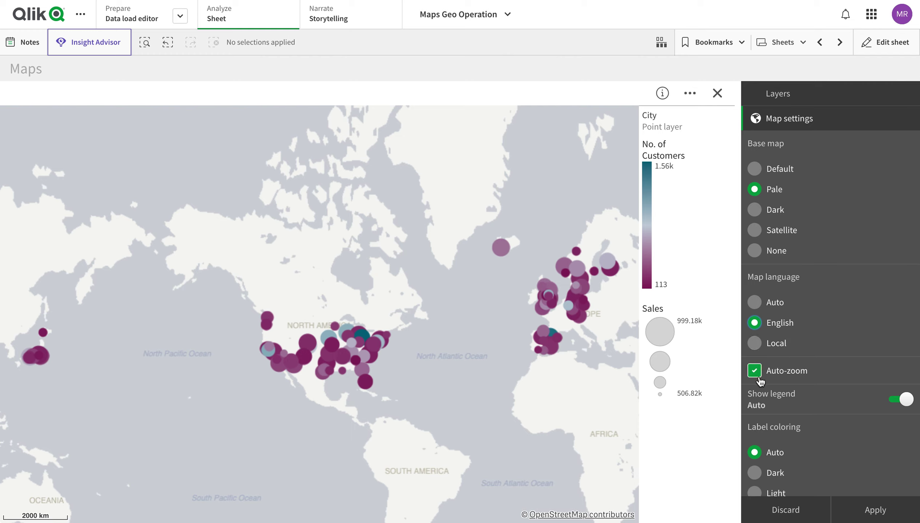
# - Set the label coloring to Dark, keep the legend on Auto, and apply all exploration changes to the map
pyautogui.scroll(-1, 787, 435)
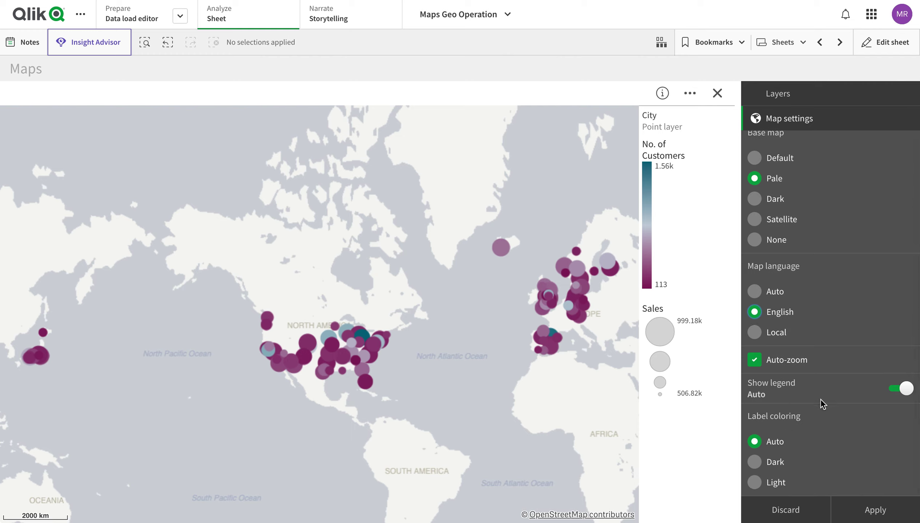
pyautogui.click(904, 386)
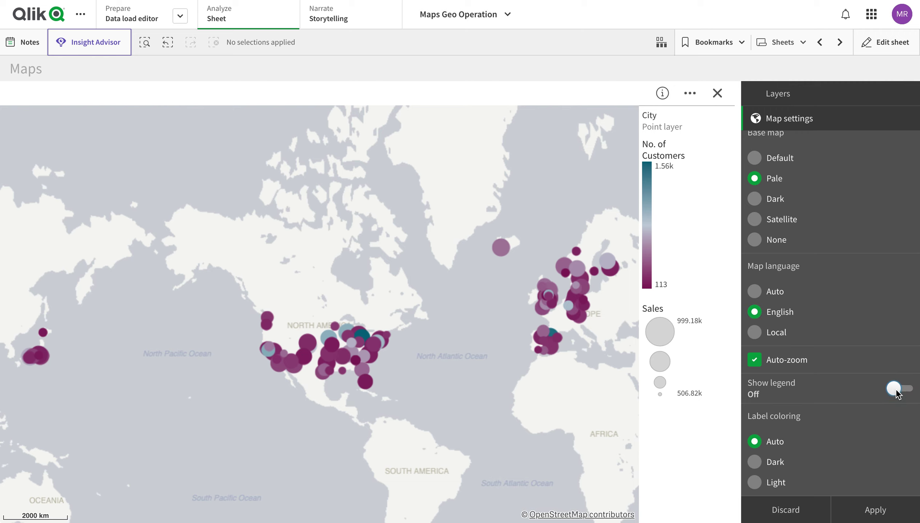
pyautogui.click(898, 391)
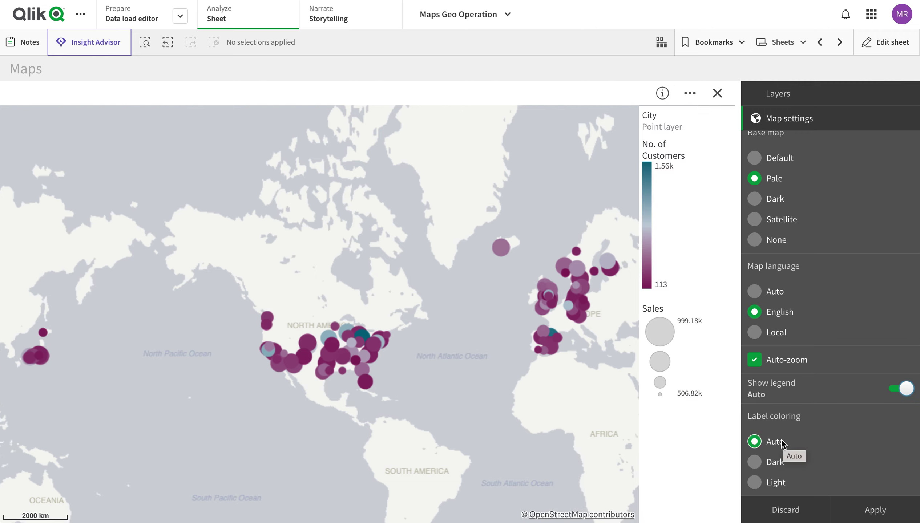
pyautogui.click(756, 462)
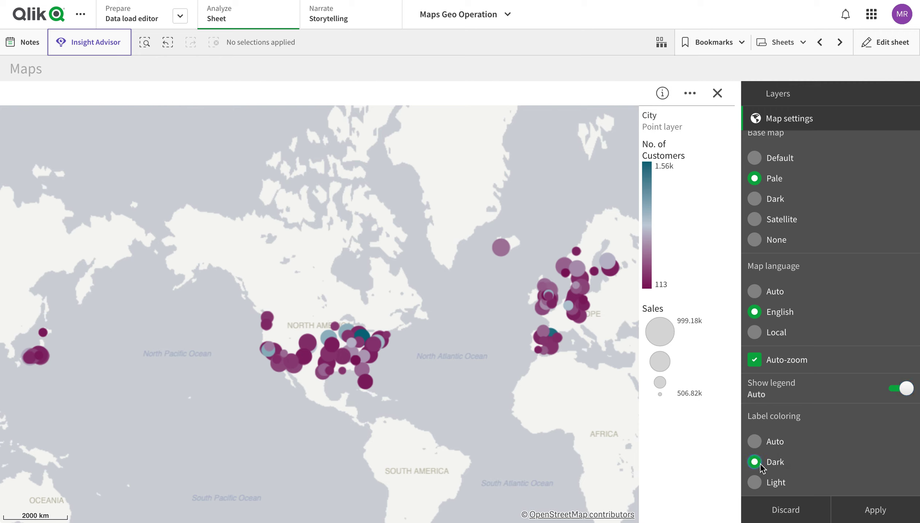
pyautogui.click(873, 509)
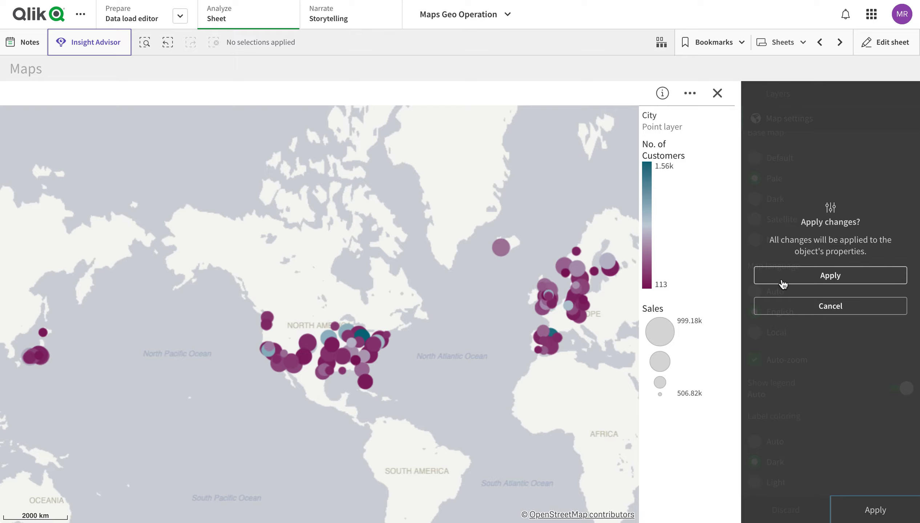
pyautogui.click(776, 278)
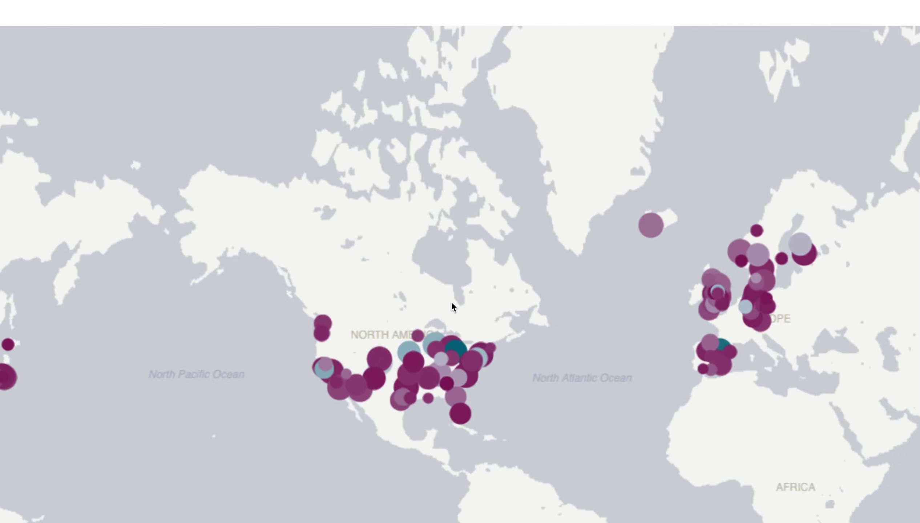
# - Check the pale map and its city labels close up over the United States and at world scale
pyautogui.scroll(5, 369, 338)
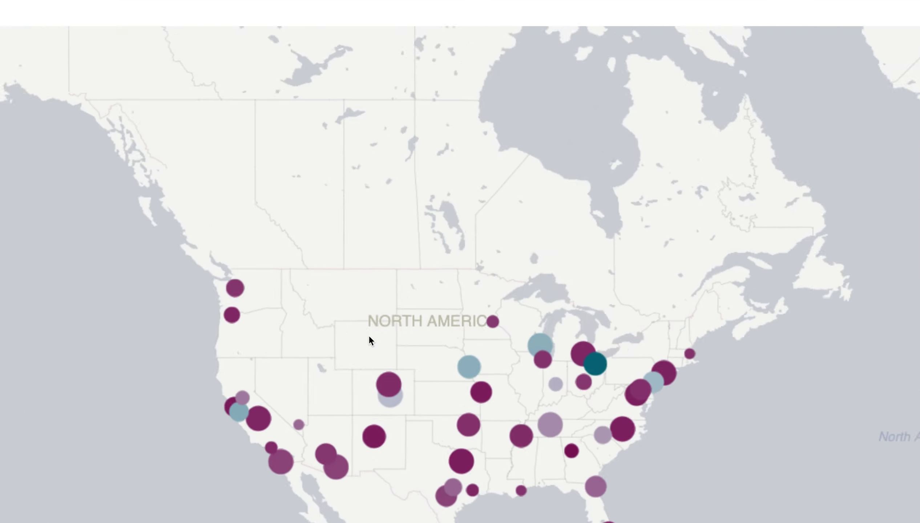
pyautogui.scroll(1, 369, 340)
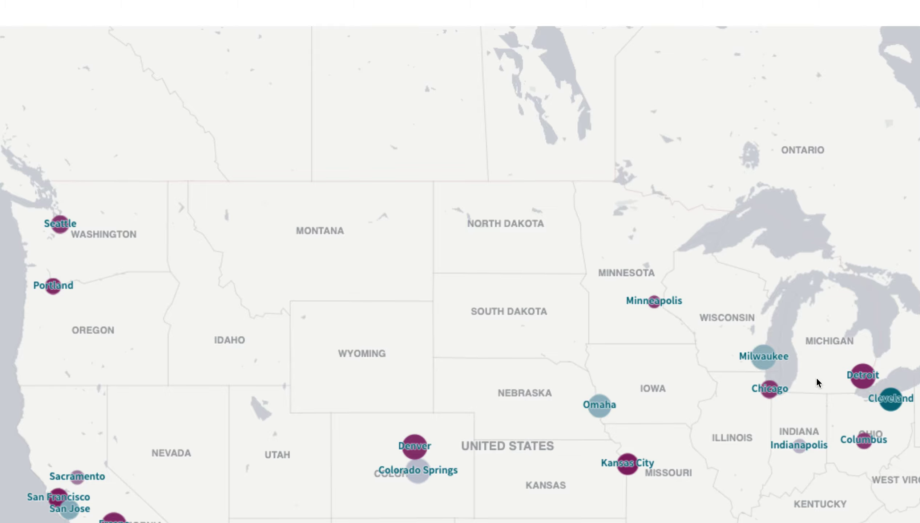
pyautogui.scroll(-5, 667, 201)
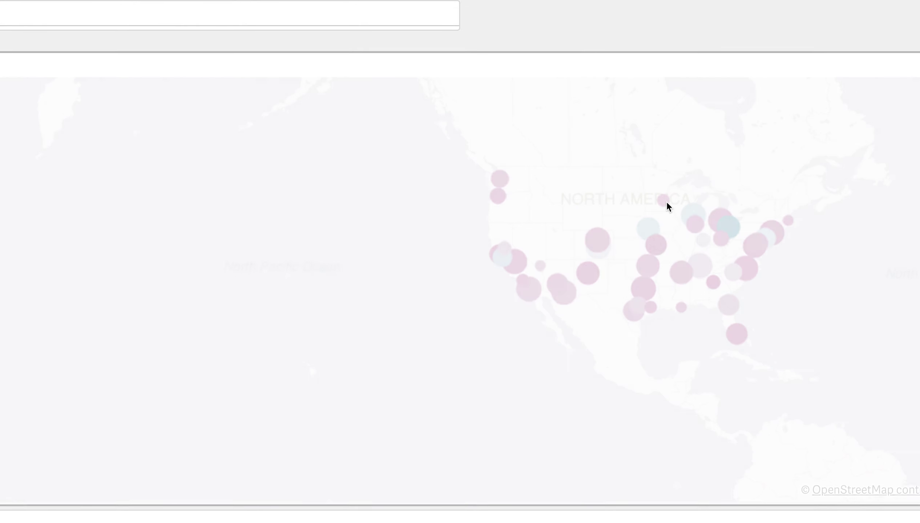
pyautogui.scroll(-2, 666, 201)
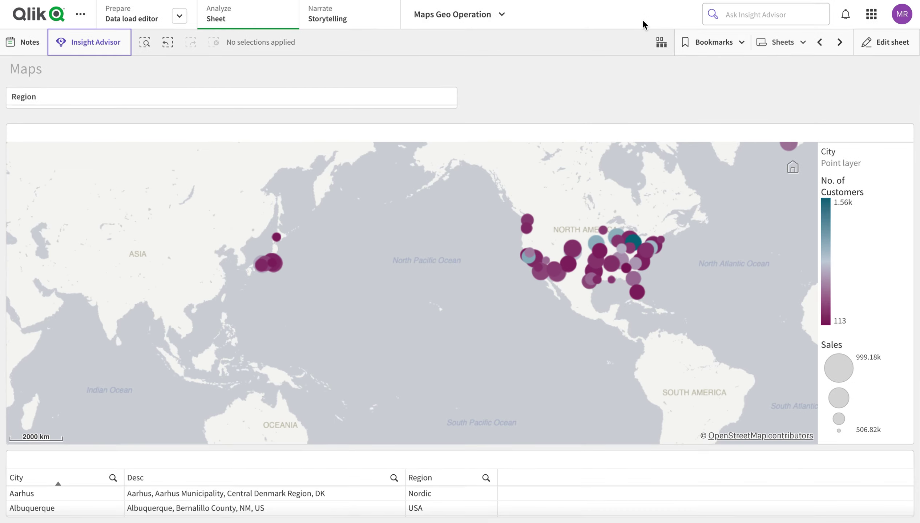
# - Check the City layer's Exclude from auto-zoom option, and select Minneapolis on the map outside sheet editing to test auto-zoom
pyautogui.click(910, 42)
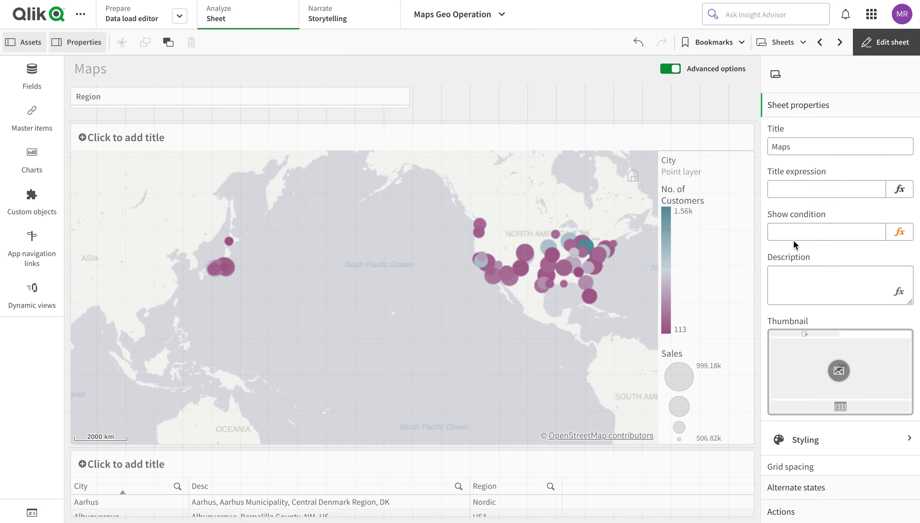
pyautogui.click(720, 258)
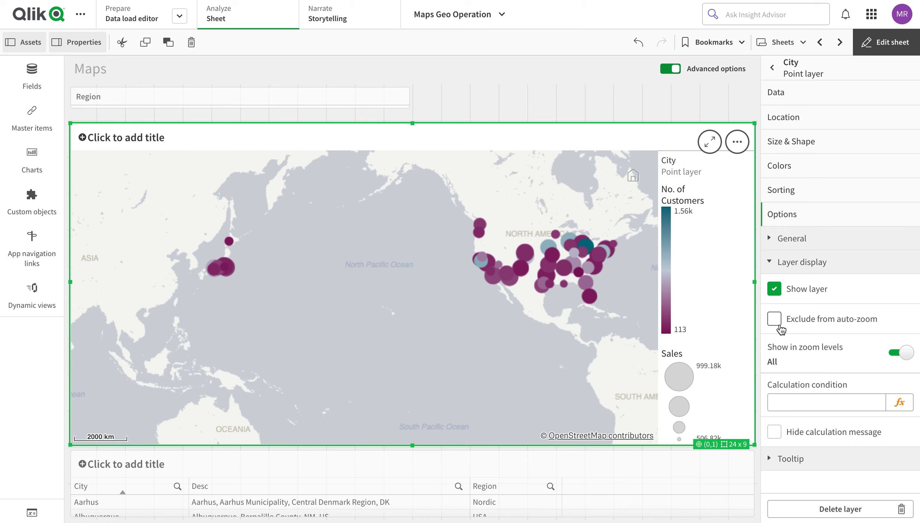
pyautogui.click(886, 42)
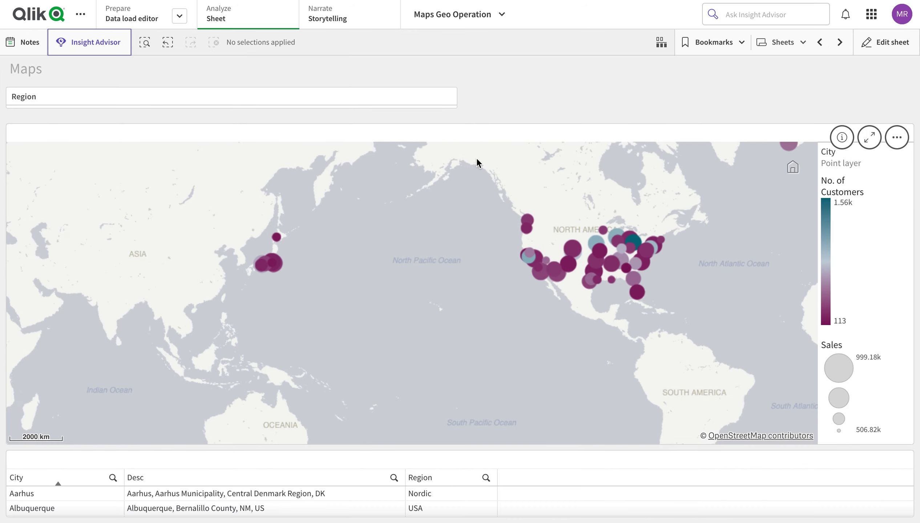
pyautogui.click(603, 230)
pyautogui.click(893, 109)
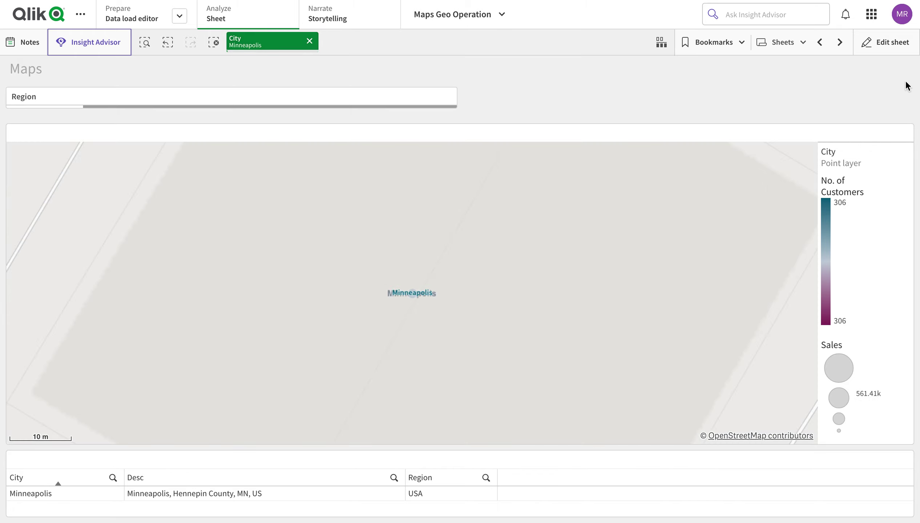
# - Exclude the City layer from auto-zoom, leave sheet editing, and select Minneapolis on the map to test it
pyautogui.click(905, 48)
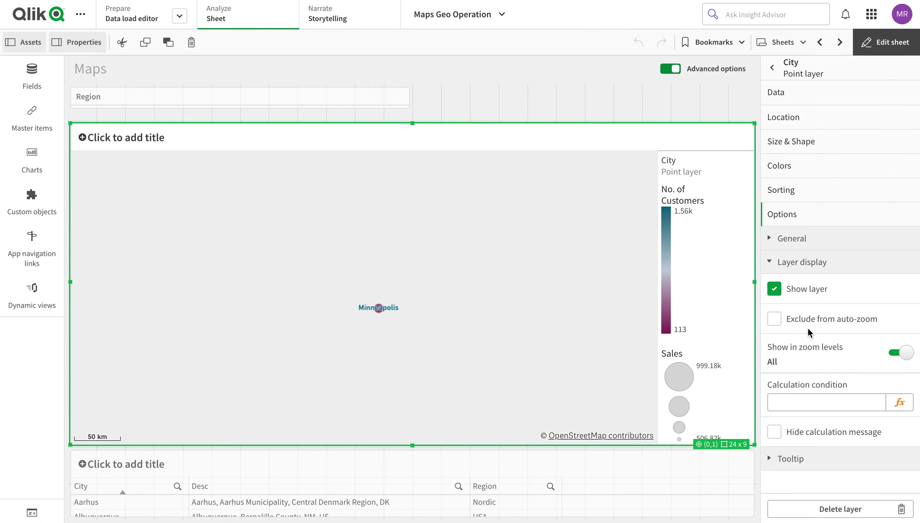
pyautogui.click(774, 319)
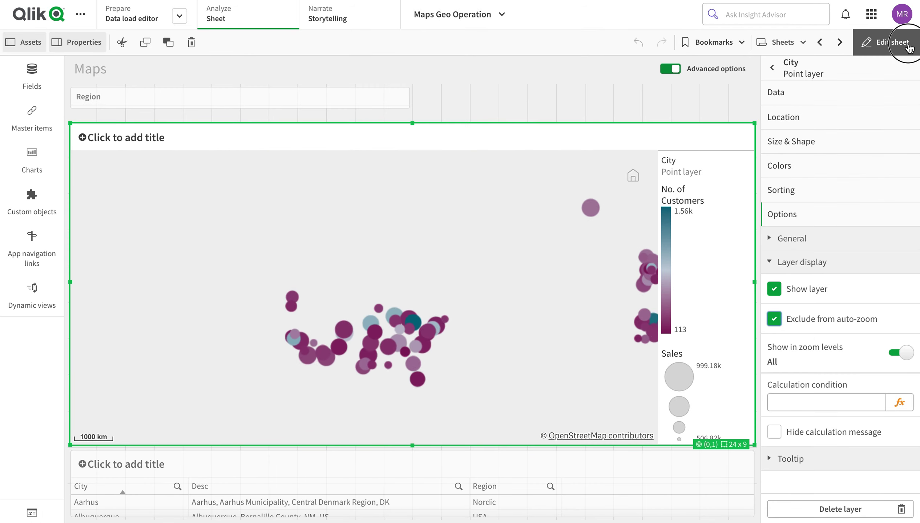
pyautogui.click(909, 42)
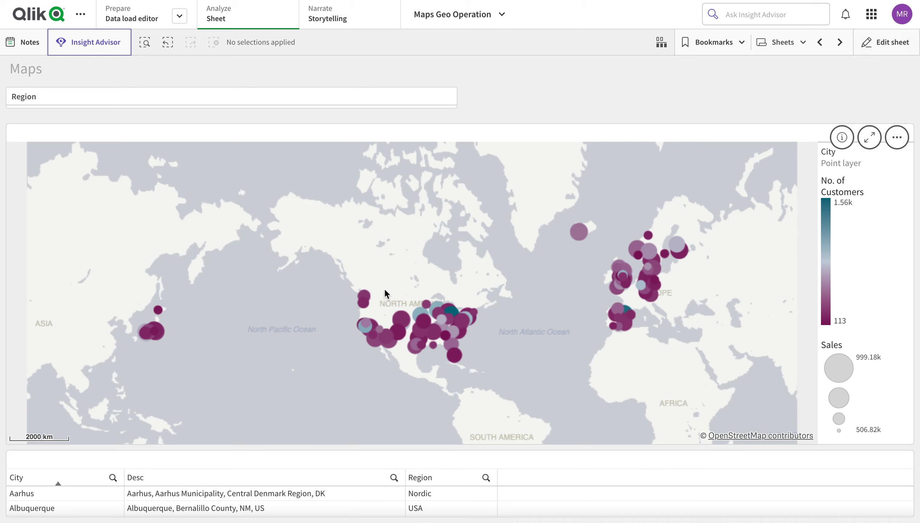
pyautogui.click(433, 308)
pyautogui.click(899, 108)
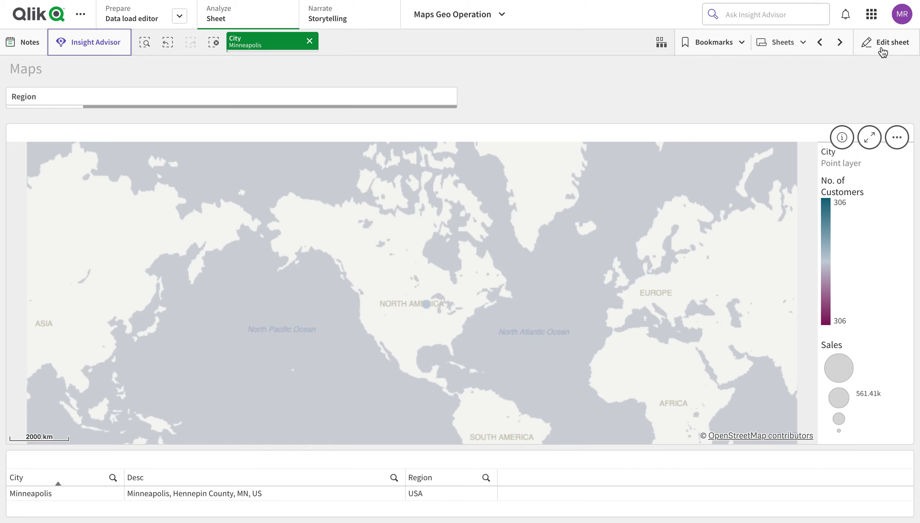
# - Reopen the sheet for editing and turn off Exclude from auto-zoom for the City layer
pyautogui.click(886, 42)
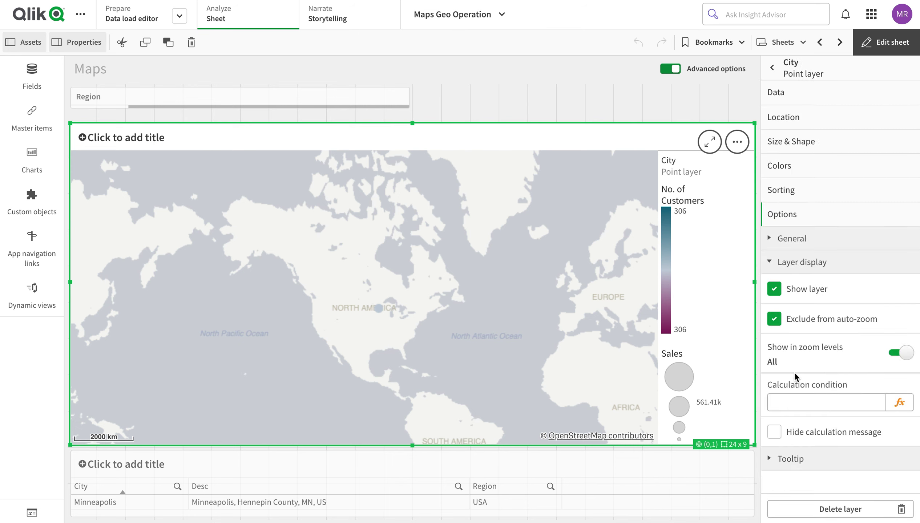
pyautogui.click(775, 320)
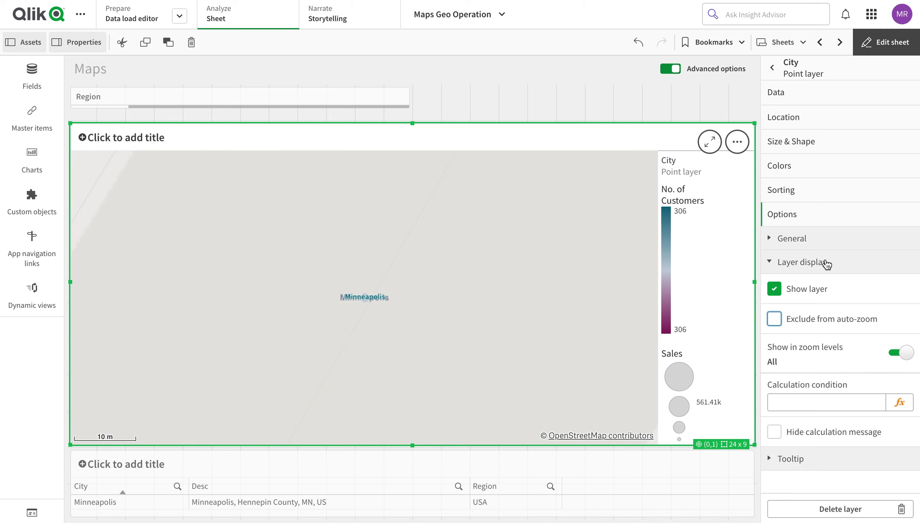
# - Examine the City layer's general options, especially Max visible objects, and its calculation condition
pyautogui.click(818, 238)
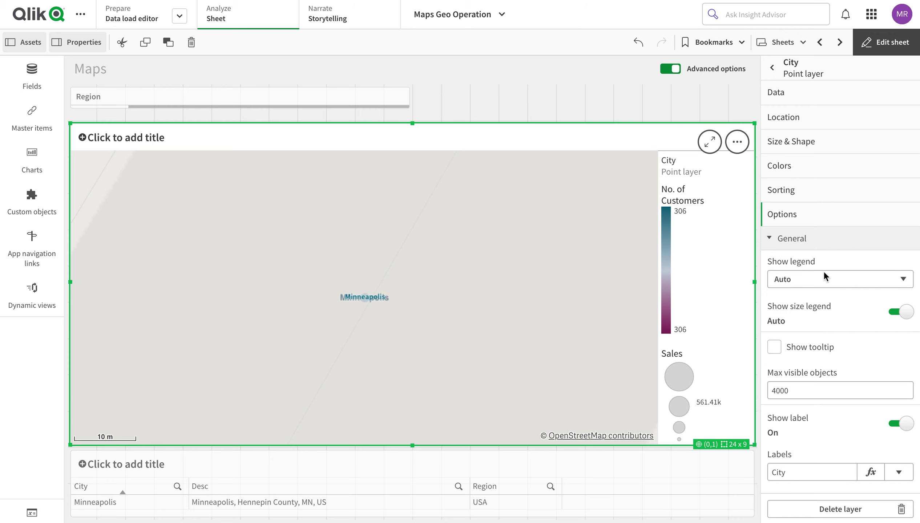
pyautogui.scroll(-2, 838, 367)
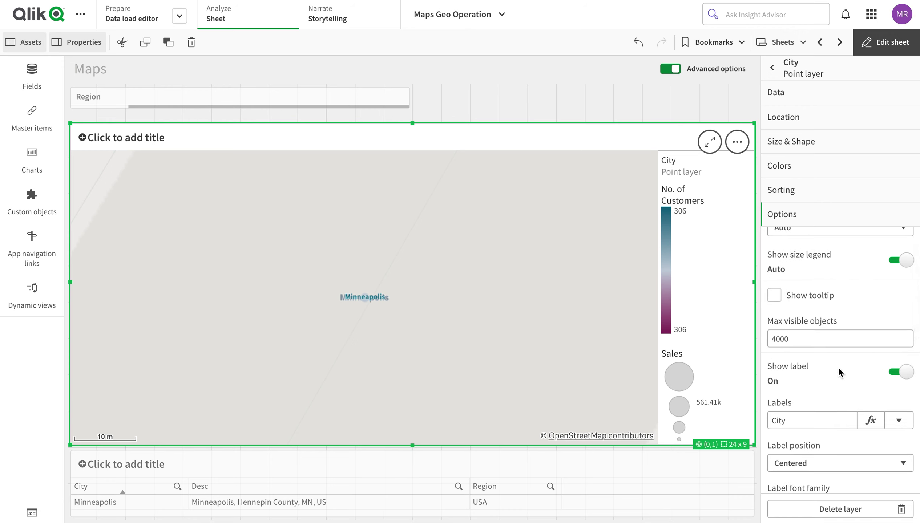
pyautogui.click(843, 340)
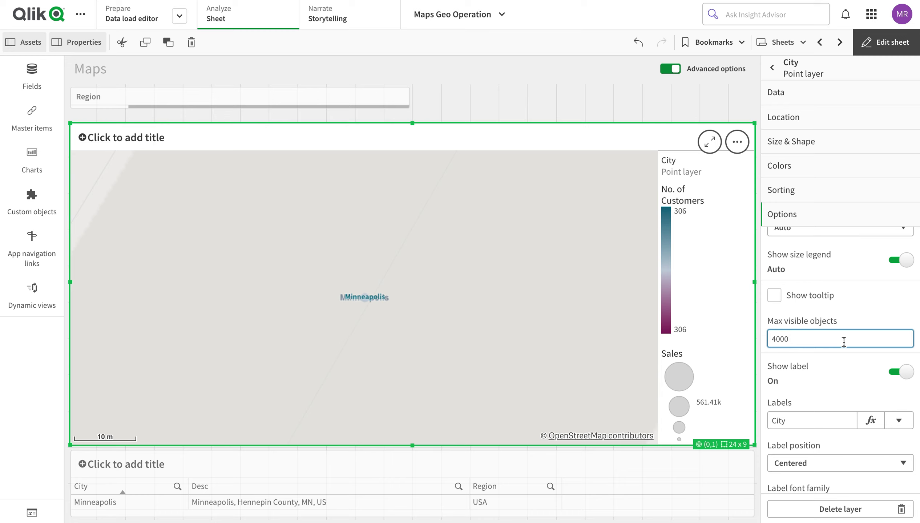
pyautogui.press('Left')
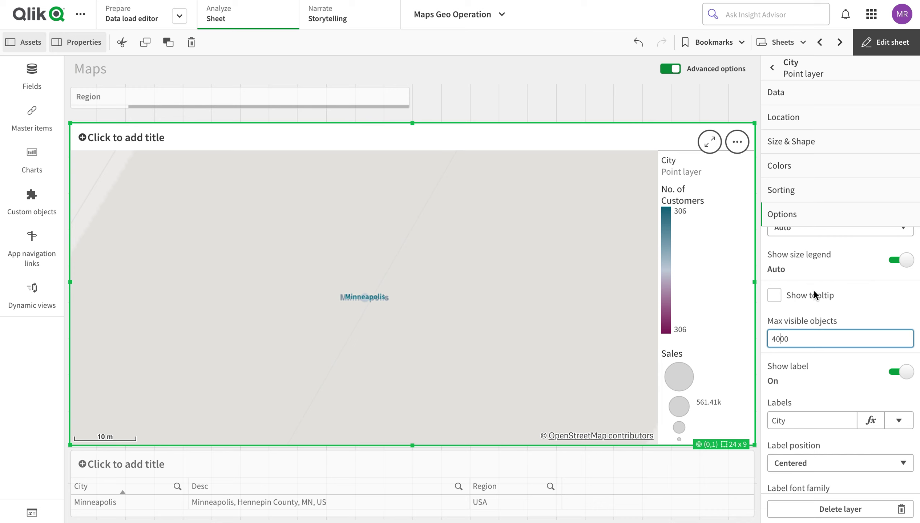
pyautogui.scroll(-5, 811, 327)
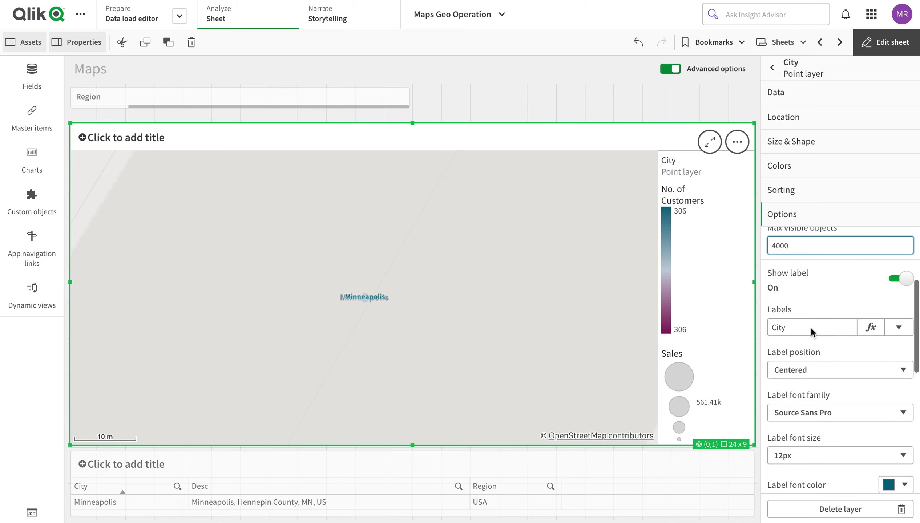
pyautogui.scroll(-1, 813, 333)
pyautogui.click(806, 420)
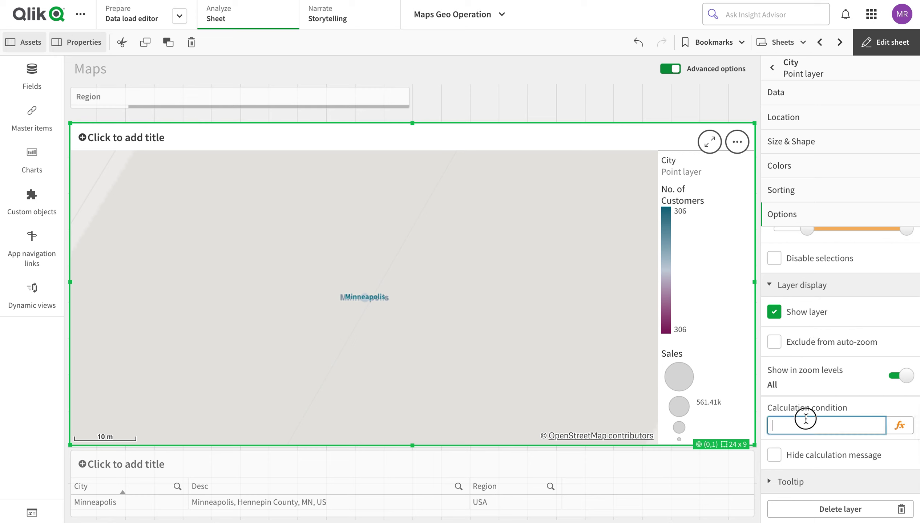
pyautogui.scroll(8, 807, 409)
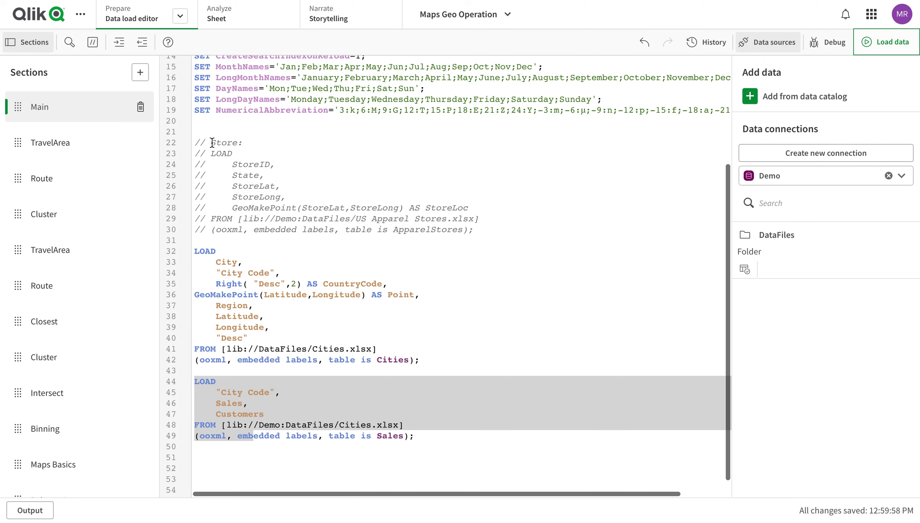
# - Uncomment the Store load block for US Apparel Stores.xlsx in the Main script section and reload the data
pyautogui.moveTo(197, 143); pyautogui.dragTo(269, 235)
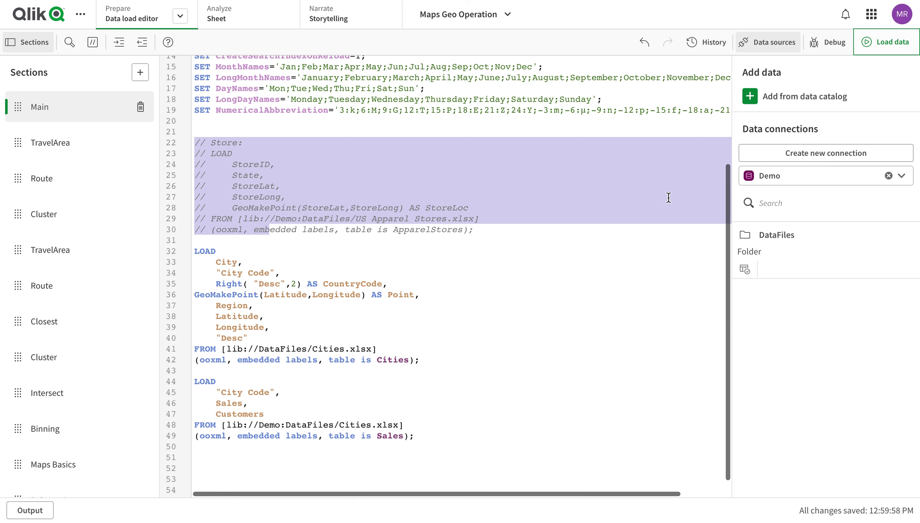
pyautogui.click(92, 42)
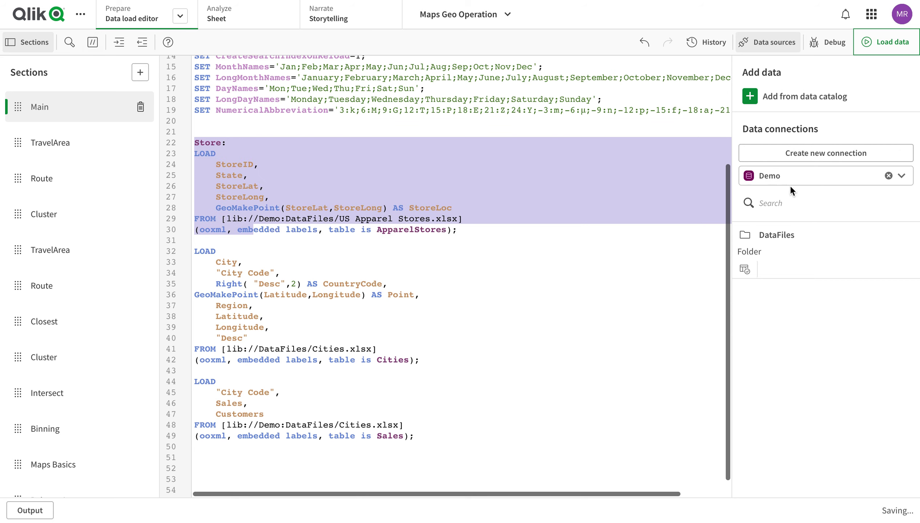
pyautogui.click(905, 55)
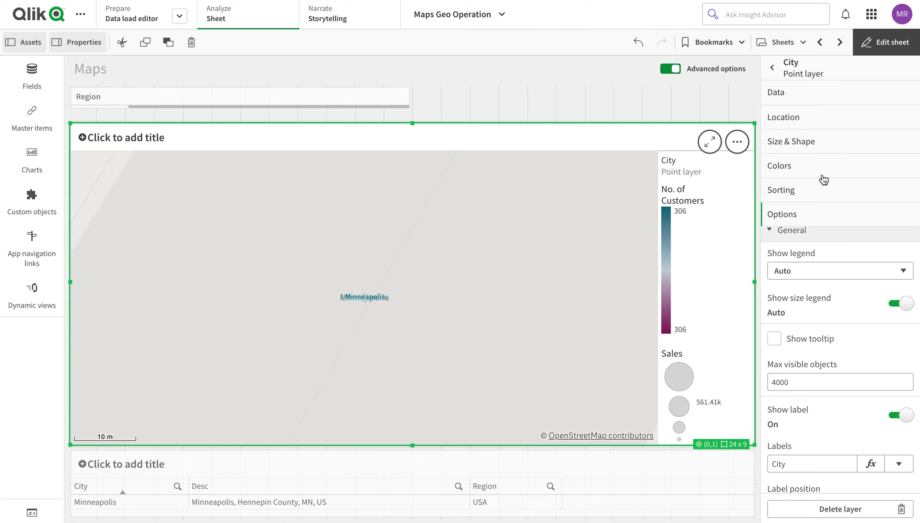
# - Clear the Minneapolis selection outside sheet editing, then reopen the sheet for editing and dismiss the error dialog
pyautogui.click(908, 41)
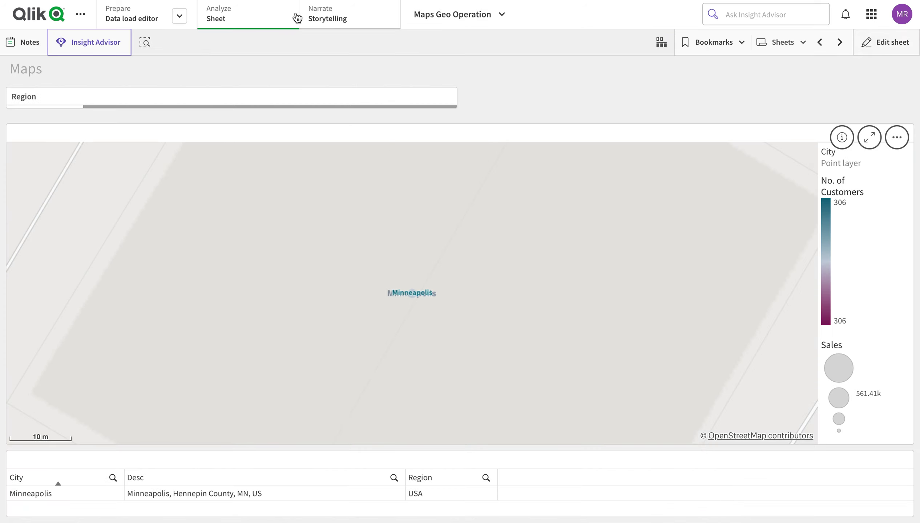
pyautogui.click(309, 41)
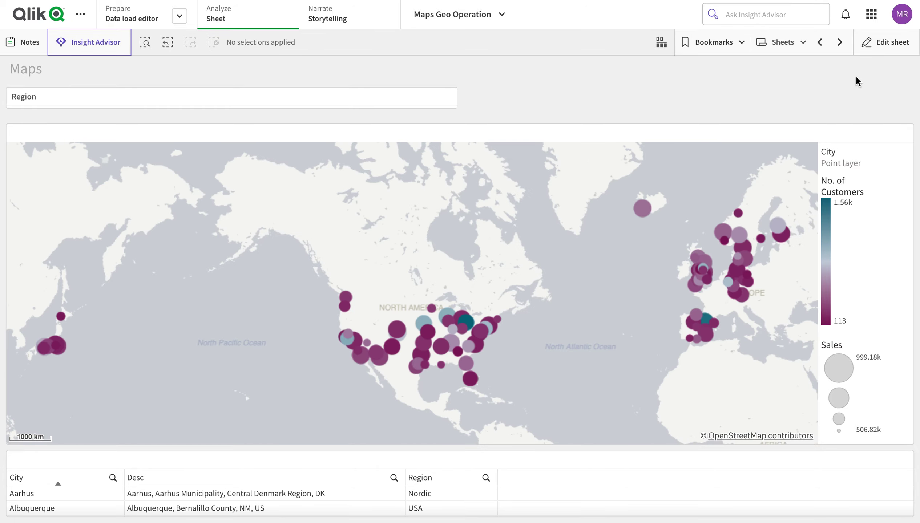
pyautogui.click(907, 46)
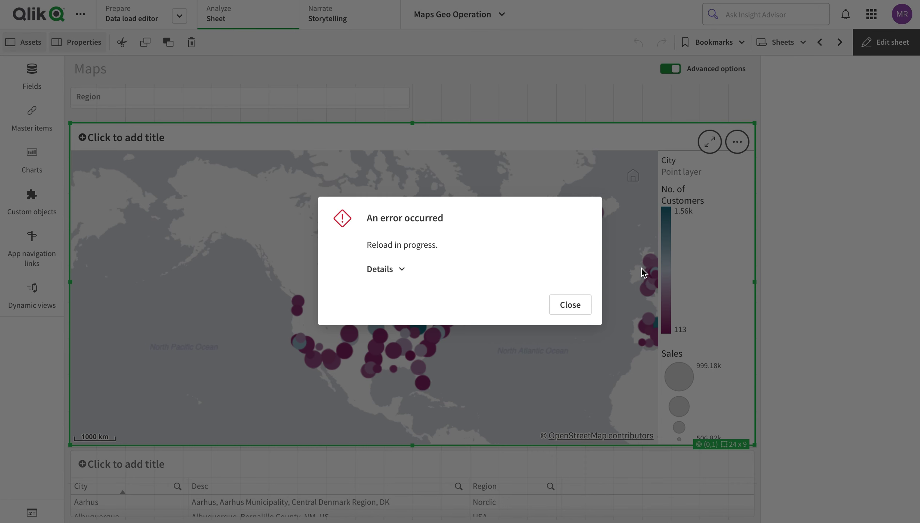
pyautogui.click(579, 304)
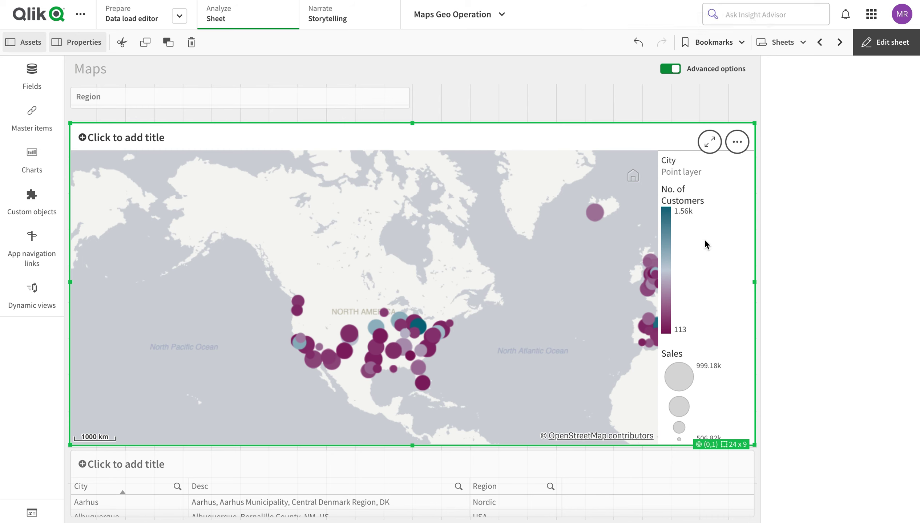
# - Check the Store table in the data model viewer and its load script, and return to the Maps sheet
pyautogui.hotkey('ctrl', 'Tab')
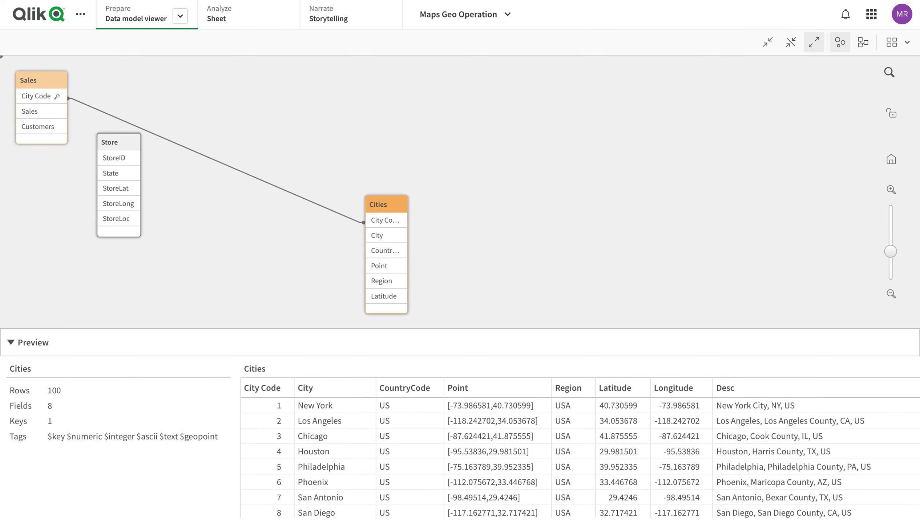
pyautogui.hotkey('ctrl', 'Tab')
pyautogui.click(633, 444)
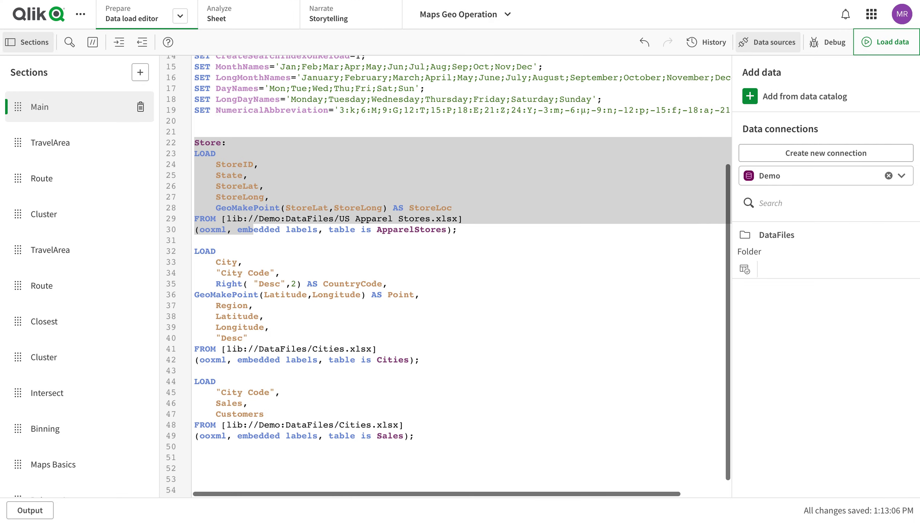
pyautogui.hotkey('ctrl', 'Tab')
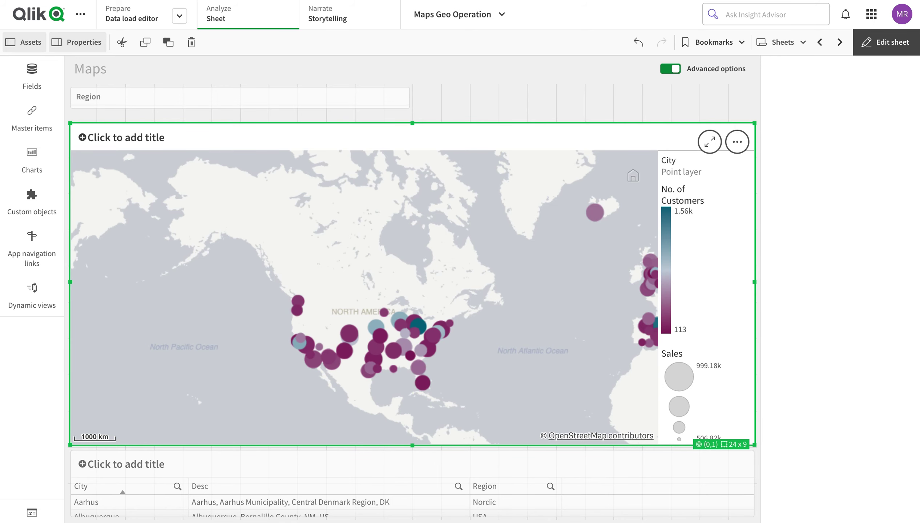
pyautogui.hotkey('ctrl', 'Tab')
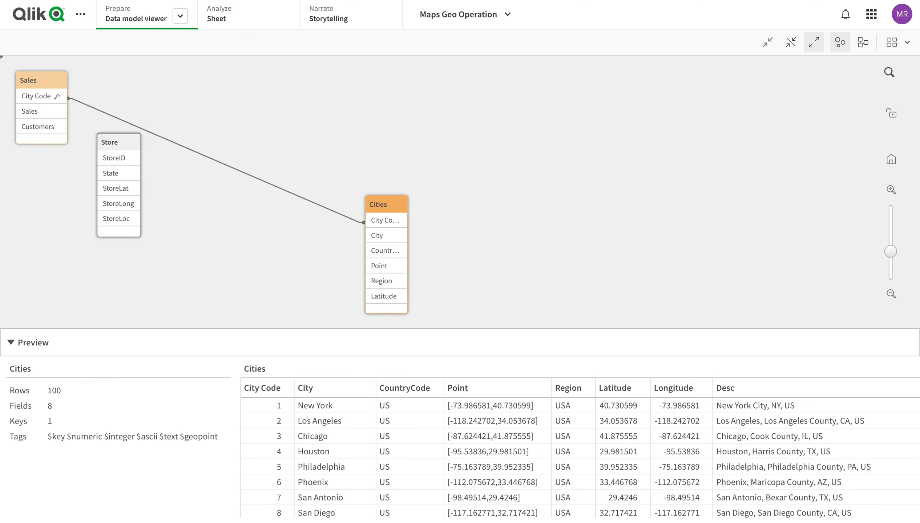
pyautogui.hotkey('ctrl', 'Tab')
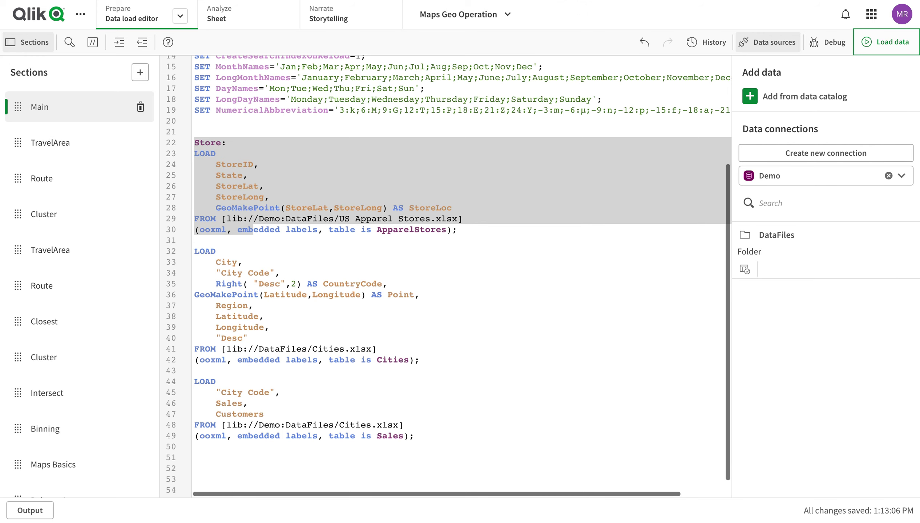
pyautogui.hotkey('ctrl', 'Tab')
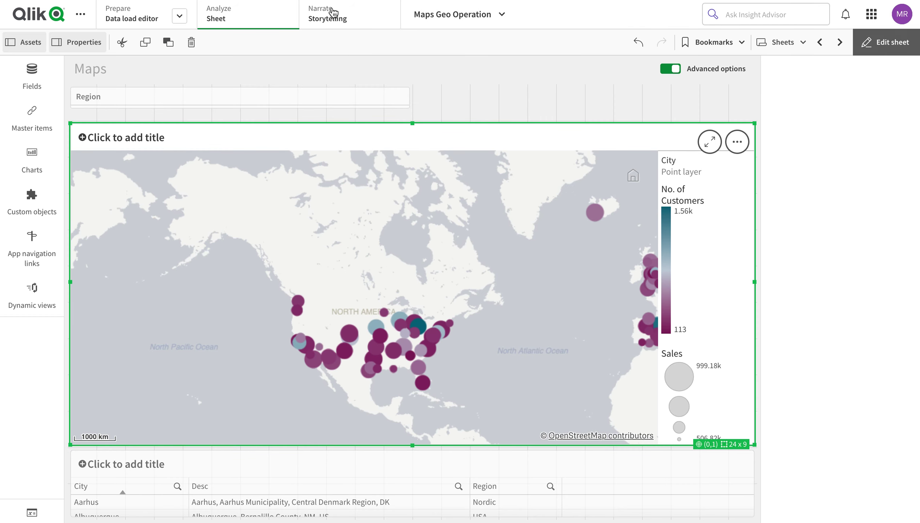
# - Restart sheet editing to restore the map's properties, and return to its list of layers
pyautogui.click(884, 58)
pyautogui.click(884, 58)
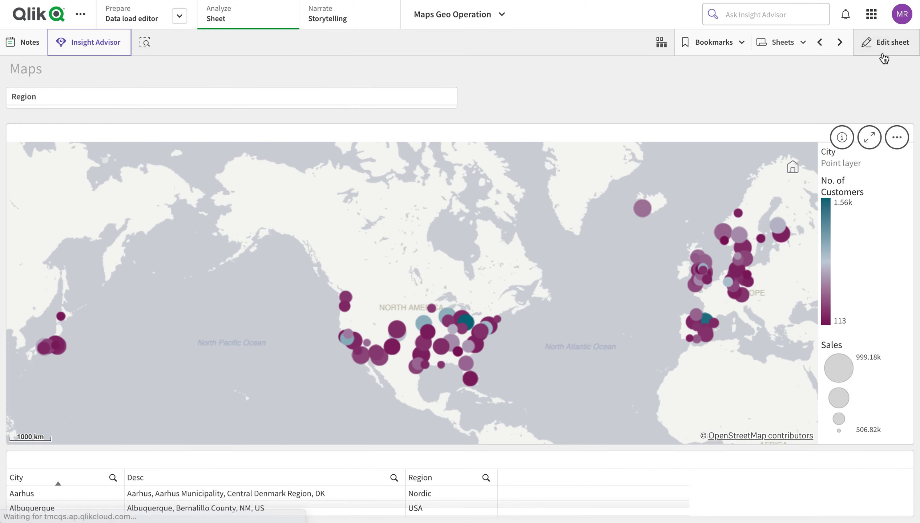
pyautogui.click(884, 57)
pyautogui.click(830, 135)
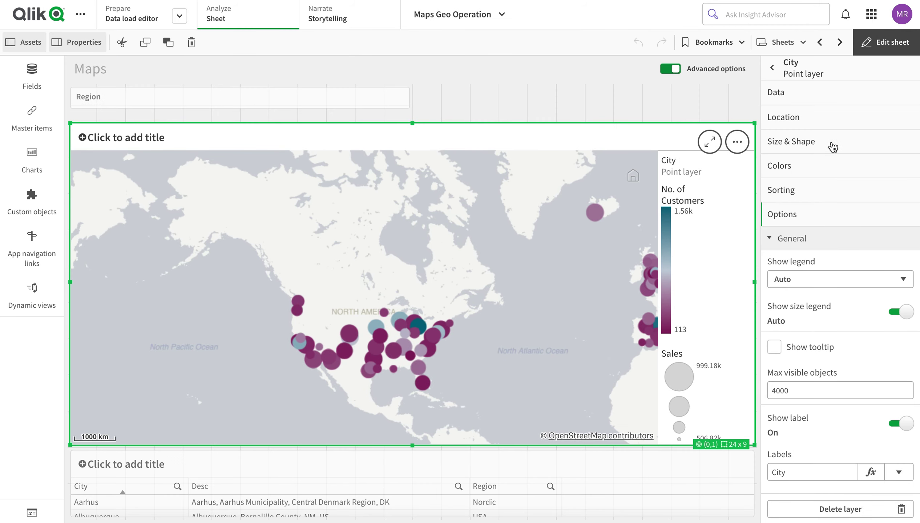
pyautogui.click(827, 75)
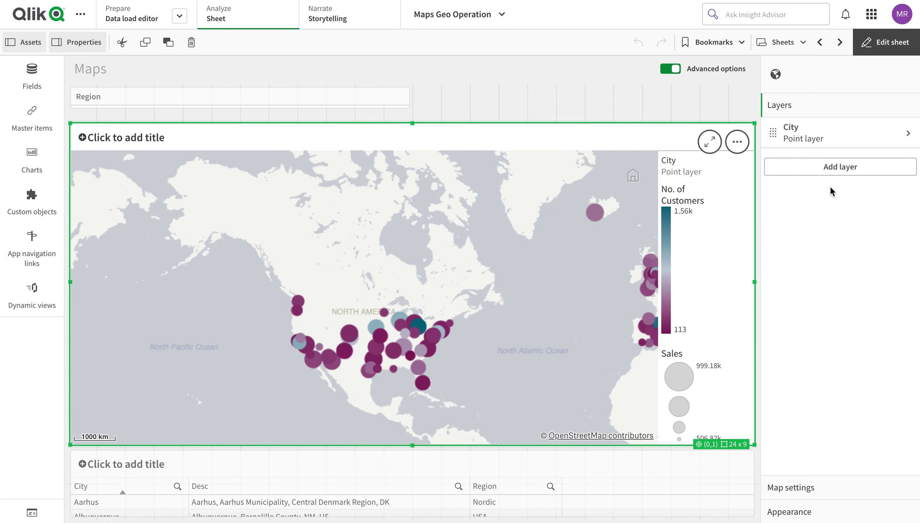
# - Add a second point layer to the map with StoreLoc as its dimension
pyautogui.click(838, 168)
pyautogui.click(834, 237)
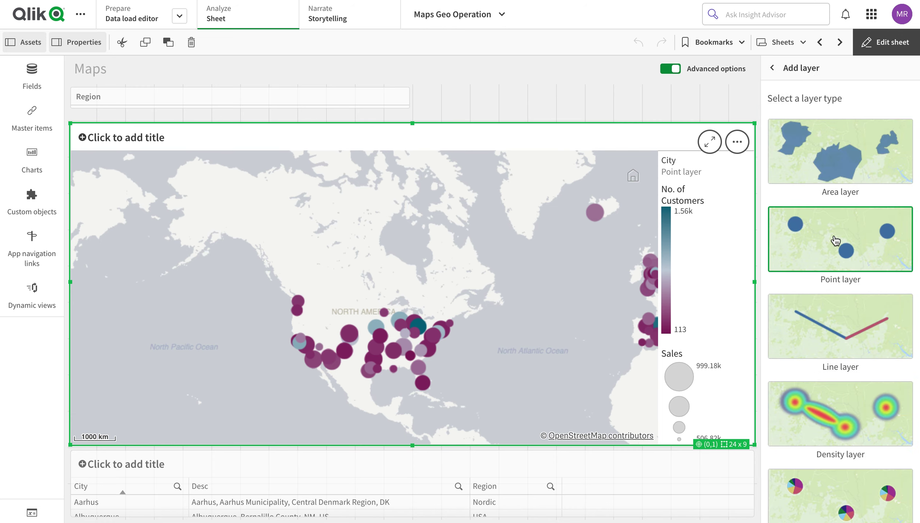
pyautogui.click(839, 186)
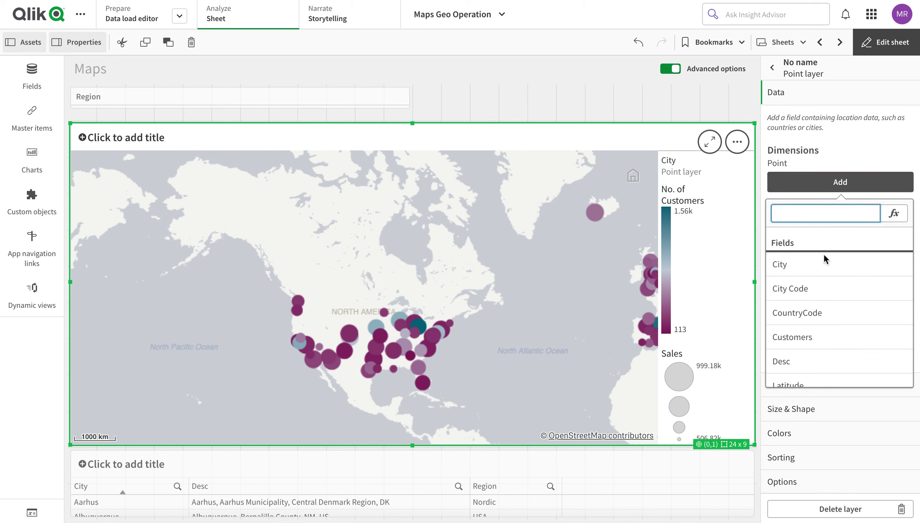
pyautogui.scroll(-5, 820, 365)
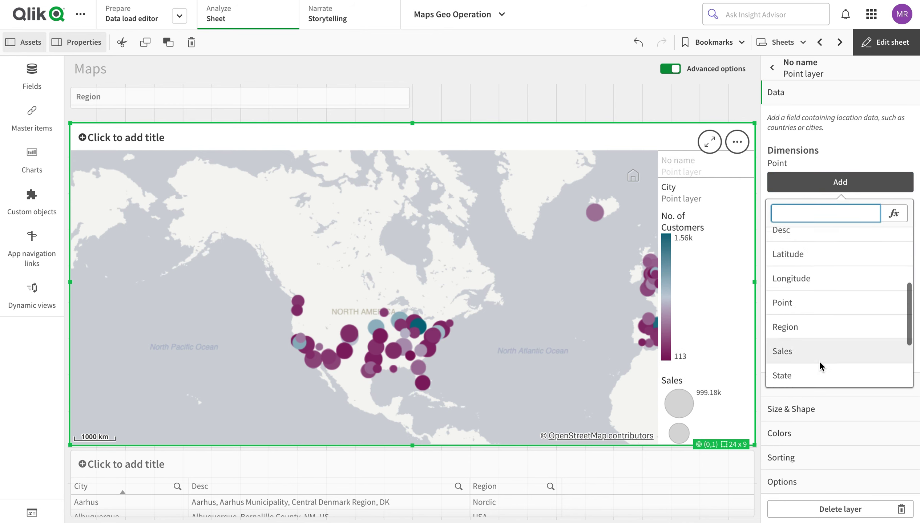
pyautogui.scroll(-2, 820, 360)
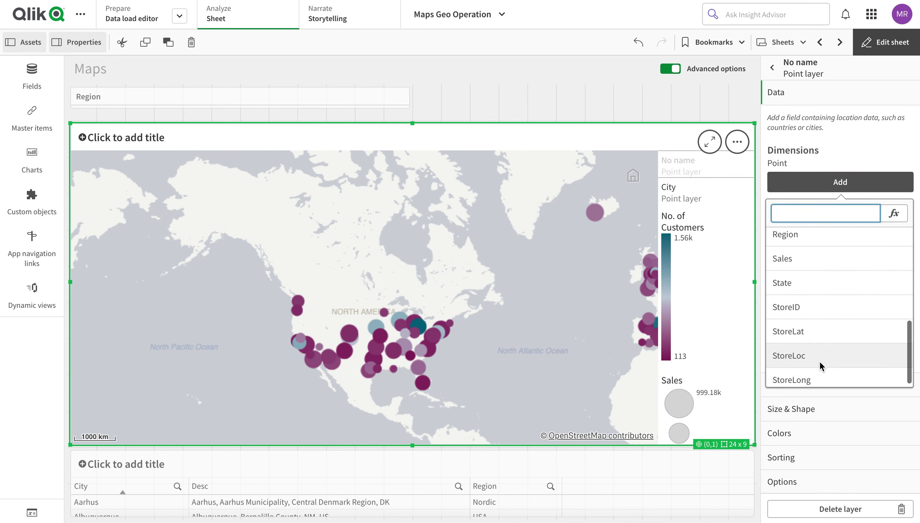
pyautogui.click(820, 361)
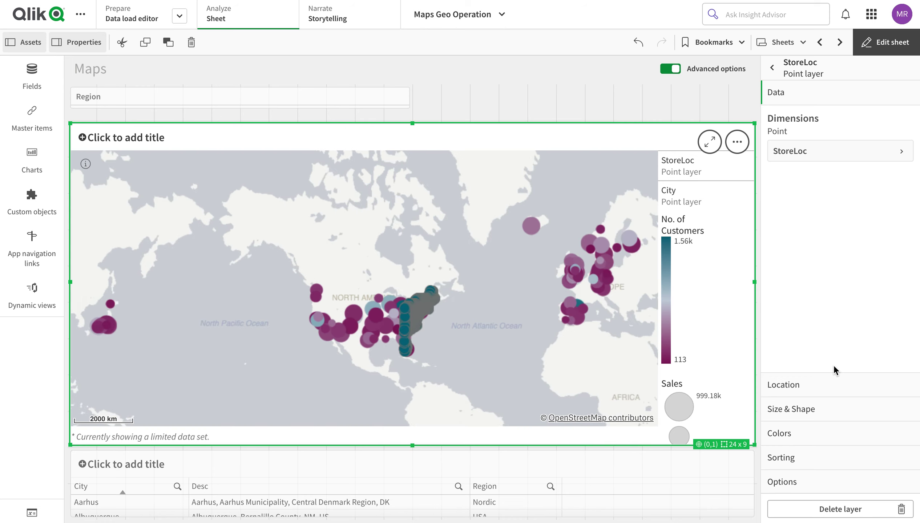
# - Leave sheet editing and select USA in the Region column of the cities table
pyautogui.scroll(2, 421, 313)
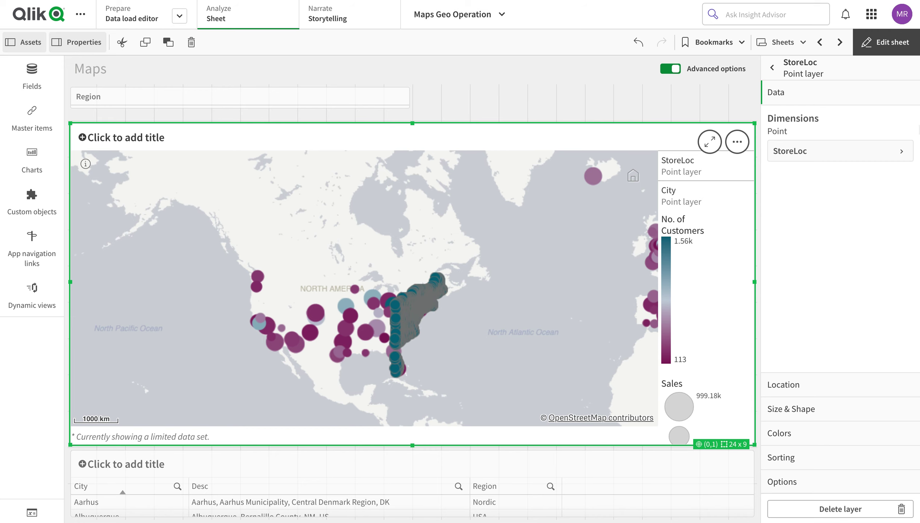
pyautogui.click(893, 43)
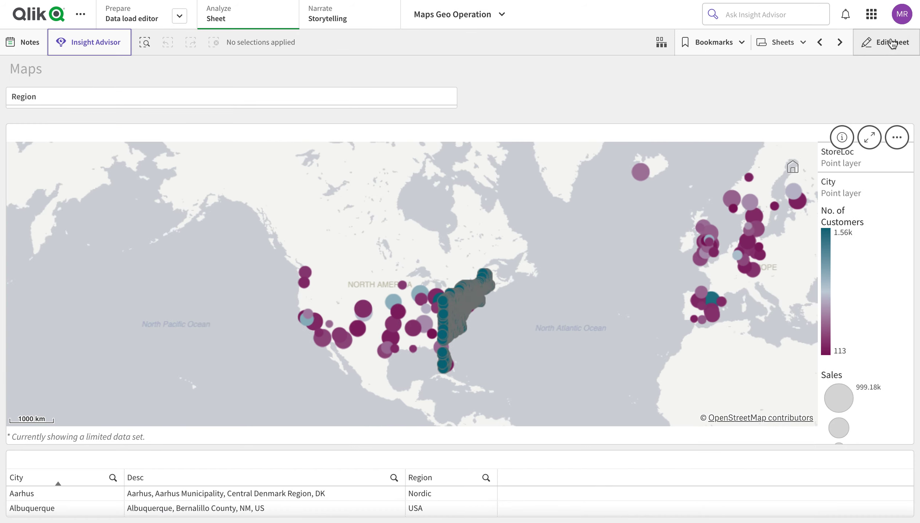
pyautogui.click(893, 43)
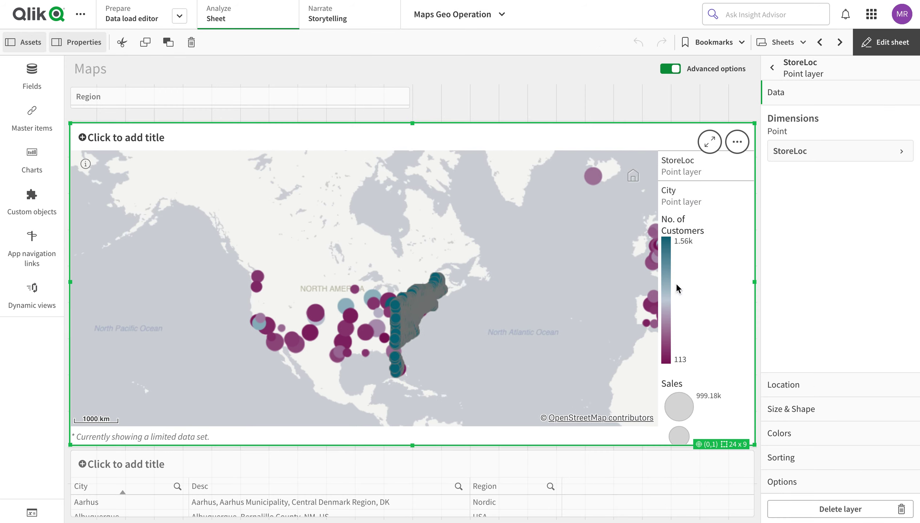
pyautogui.click(887, 45)
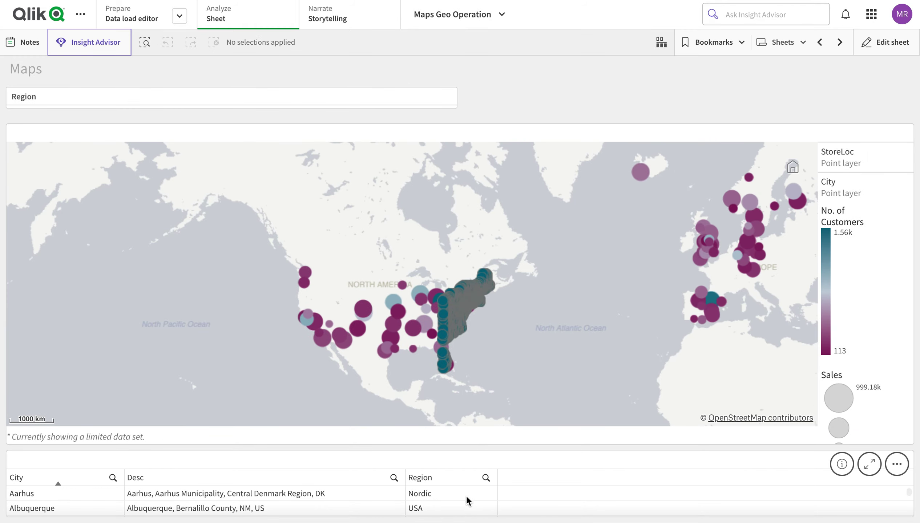
pyautogui.click(465, 503)
pyautogui.click(476, 453)
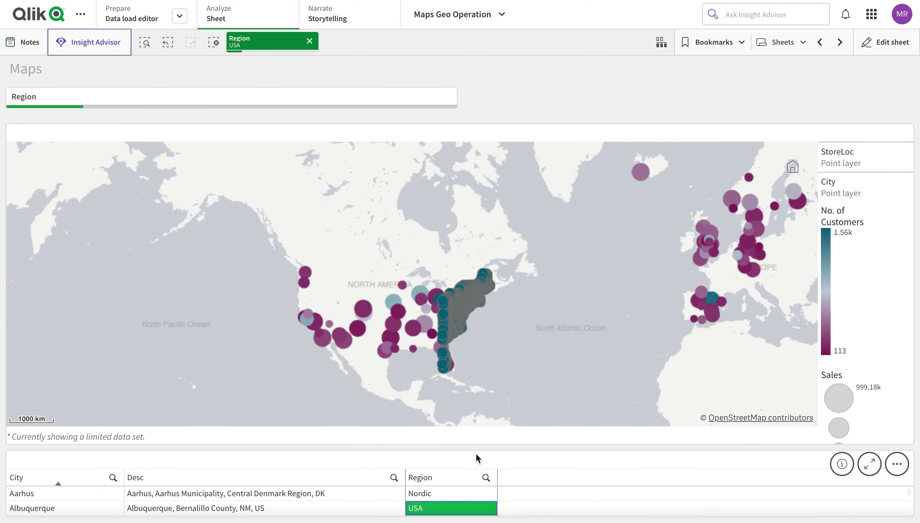
# - Set the StoreLoc layer's maximum visible objects to 15000 and leave sheet editing to view the map
pyautogui.click(898, 42)
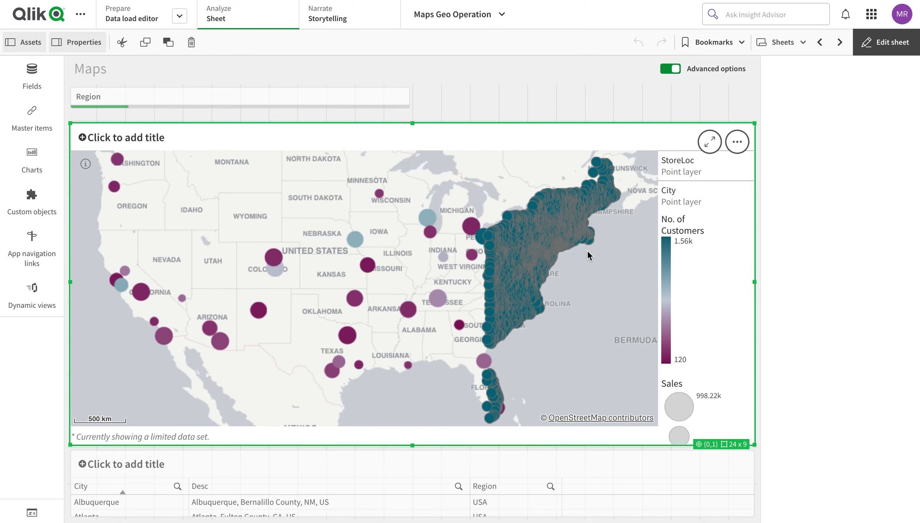
pyautogui.click(567, 247)
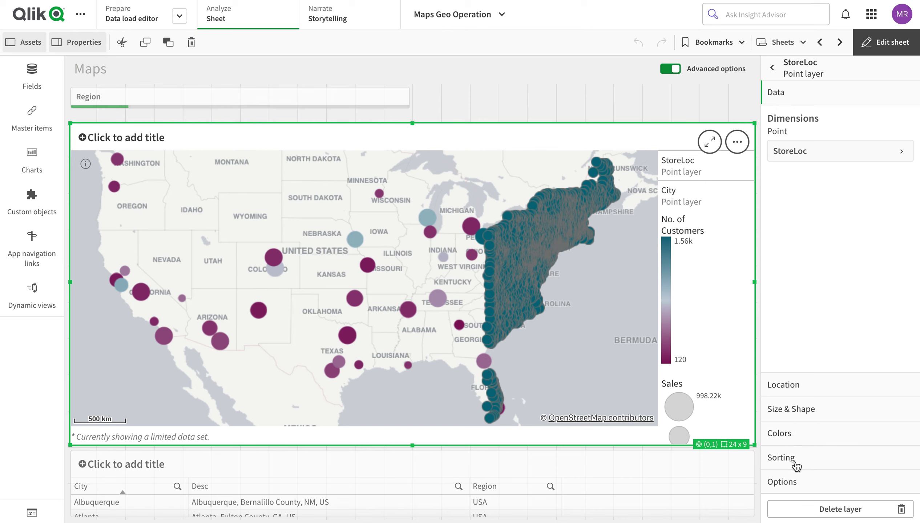
pyautogui.click(796, 481)
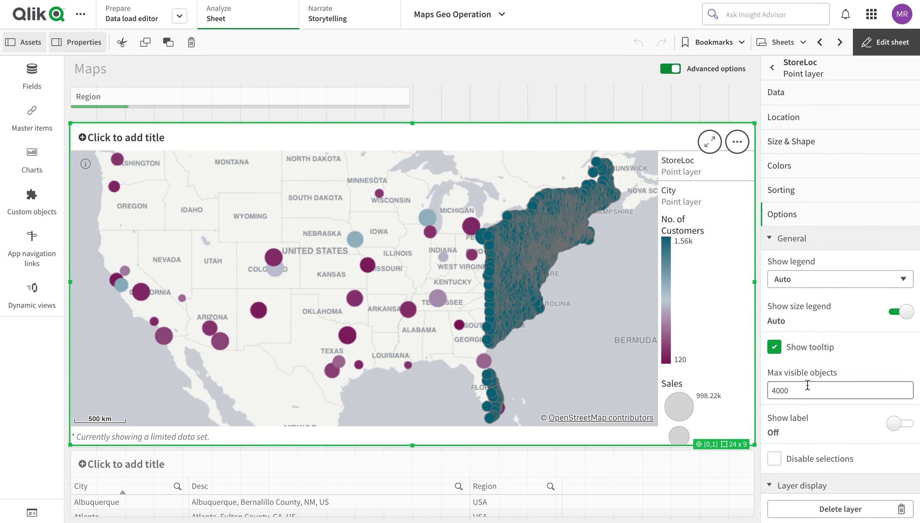
pyautogui.click(777, 391)
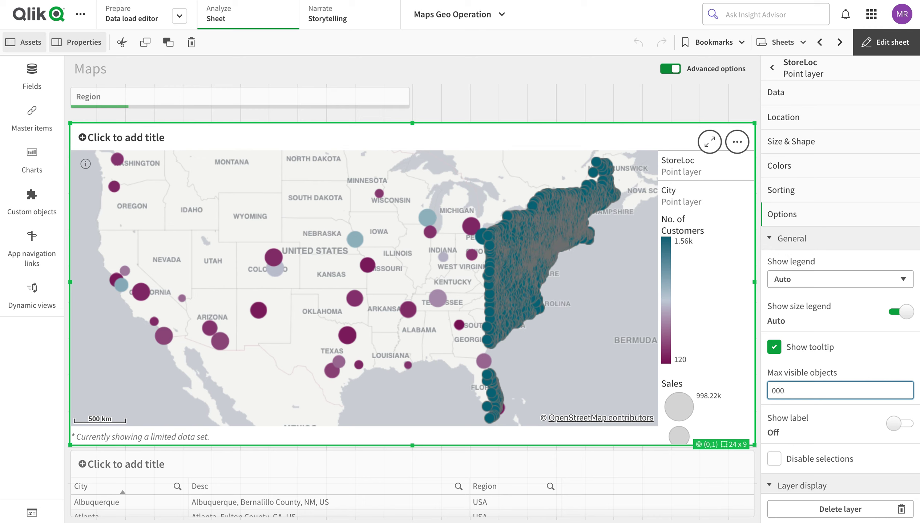
pyautogui.click(812, 380)
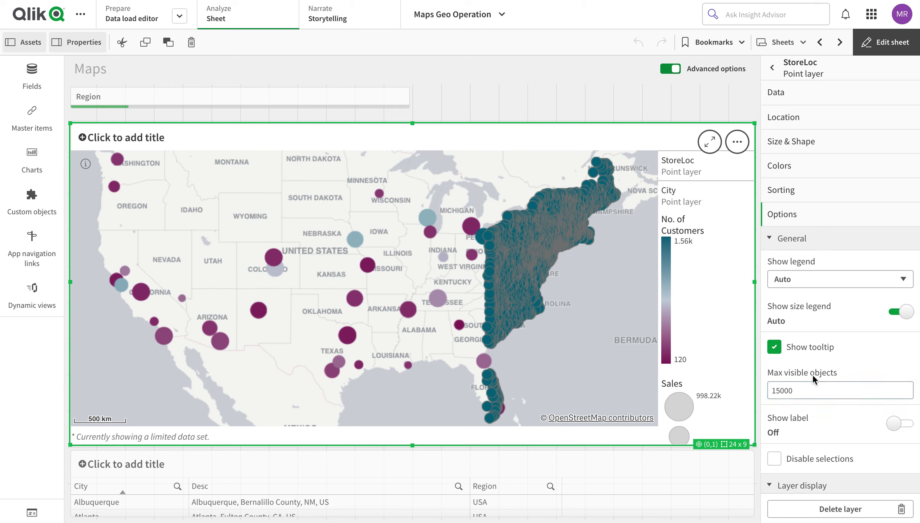
pyautogui.click(887, 49)
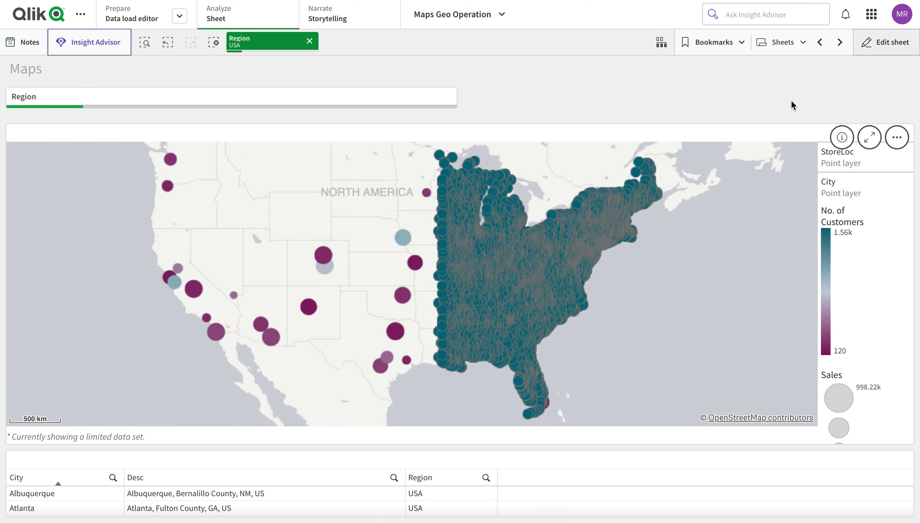
pyautogui.moveTo(520, 278)
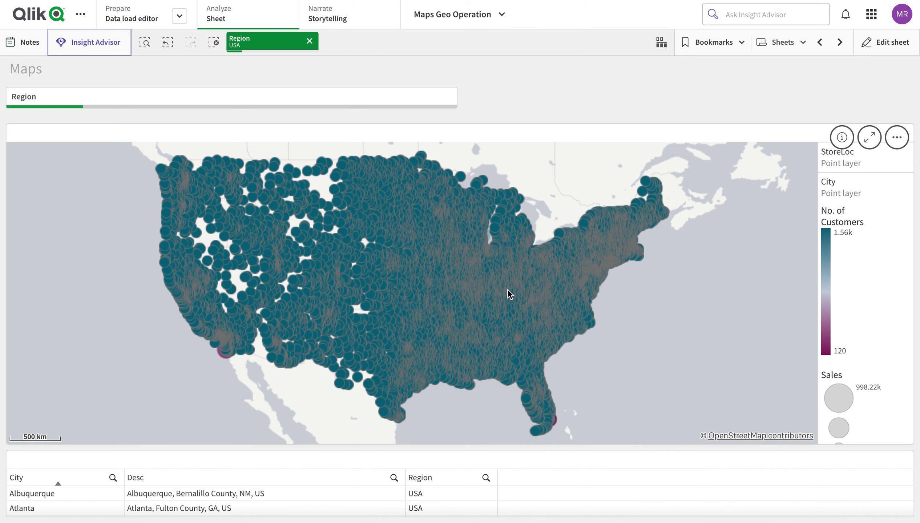
# - Switch the StoreLoc layer to custom zoom levels, raise its minimum zoom, and leave sheet editing
pyautogui.click(889, 43)
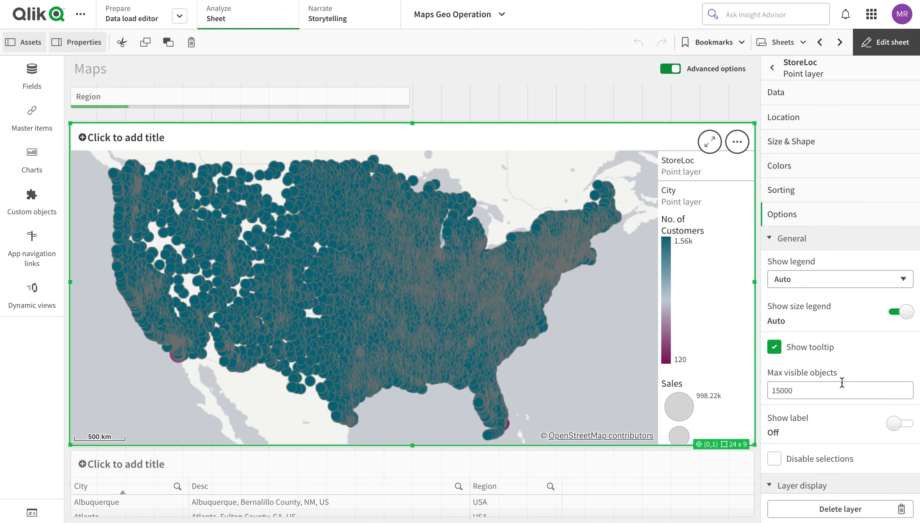
pyautogui.scroll(-4, 831, 392)
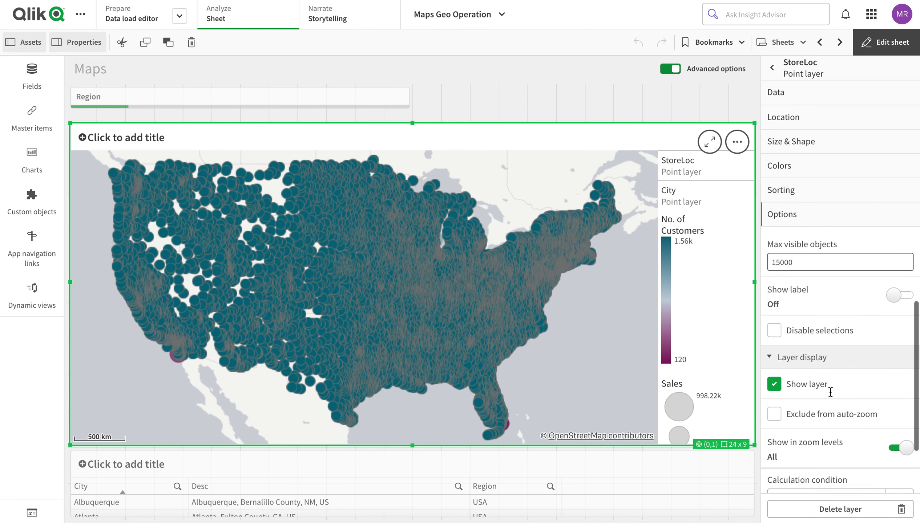
pyautogui.scroll(-1, 831, 396)
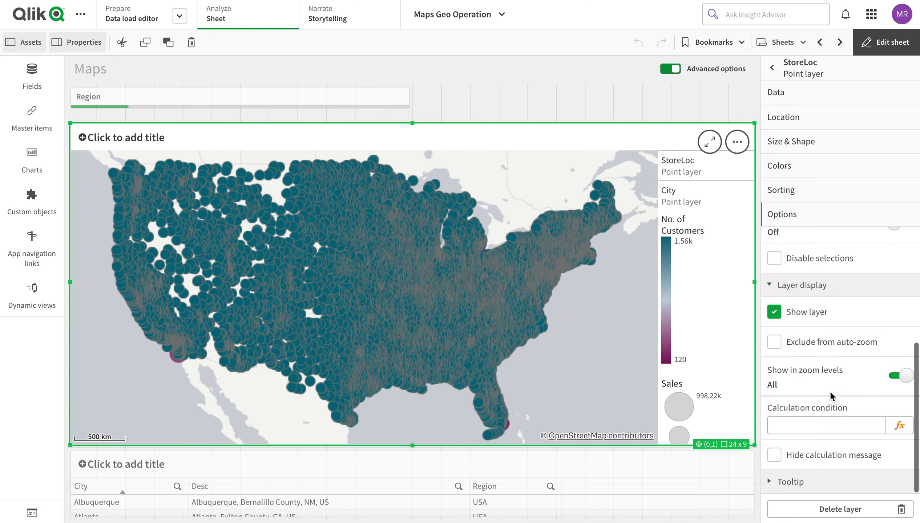
pyautogui.click(903, 380)
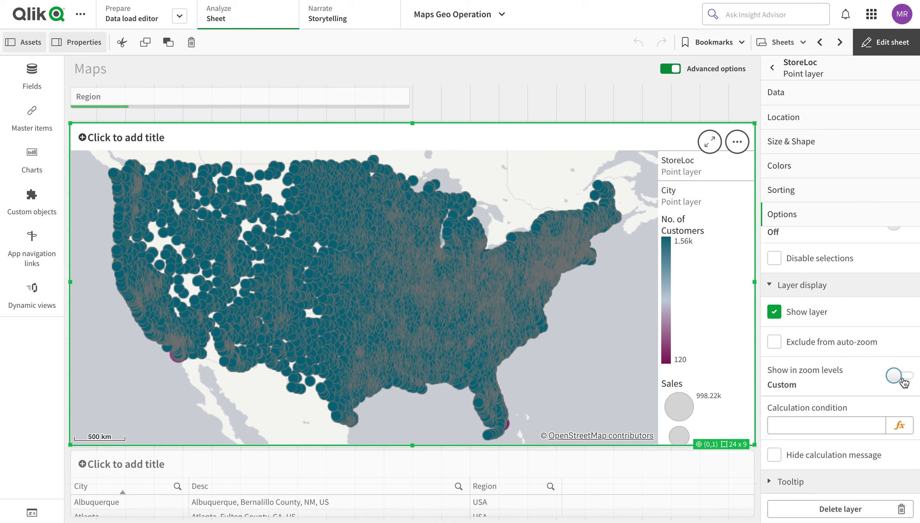
pyautogui.moveTo(774, 421); pyautogui.dragTo(805, 424)
pyautogui.click(905, 43)
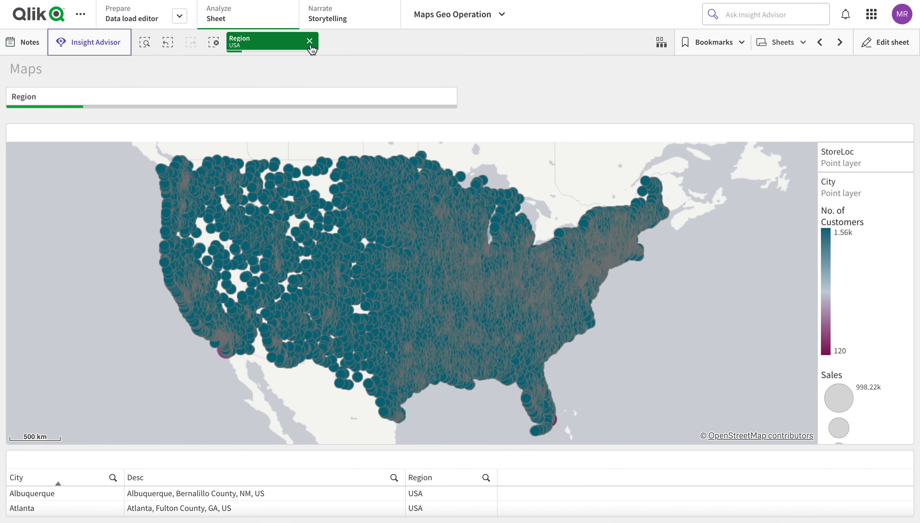
# - Limit the StoreLoc layer to zoom levels from 6x zoom to Max zoom and leave sheet editing
pyautogui.click(887, 43)
pyautogui.click(864, 159)
pyautogui.scroll(-3, 799, 416)
pyautogui.scroll(-5, 799, 415)
pyautogui.moveTo(774, 418); pyautogui.dragTo(814, 420)
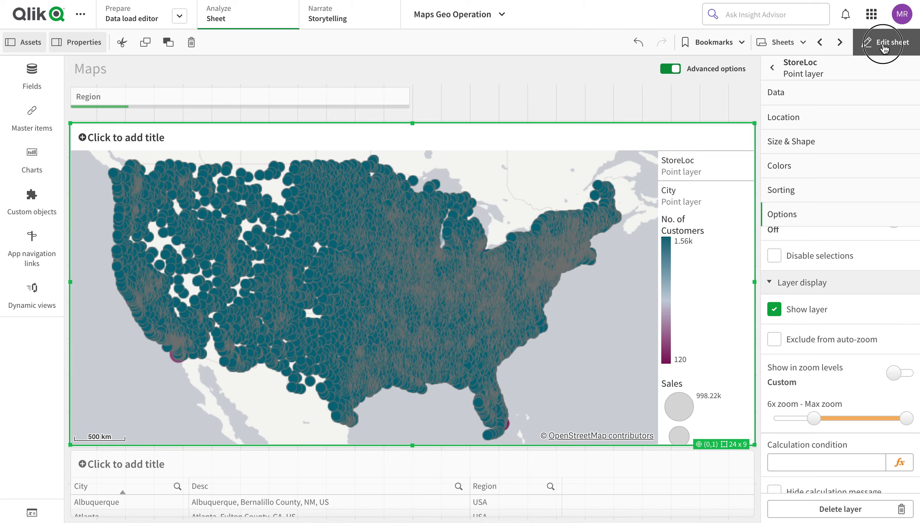
pyautogui.click(884, 47)
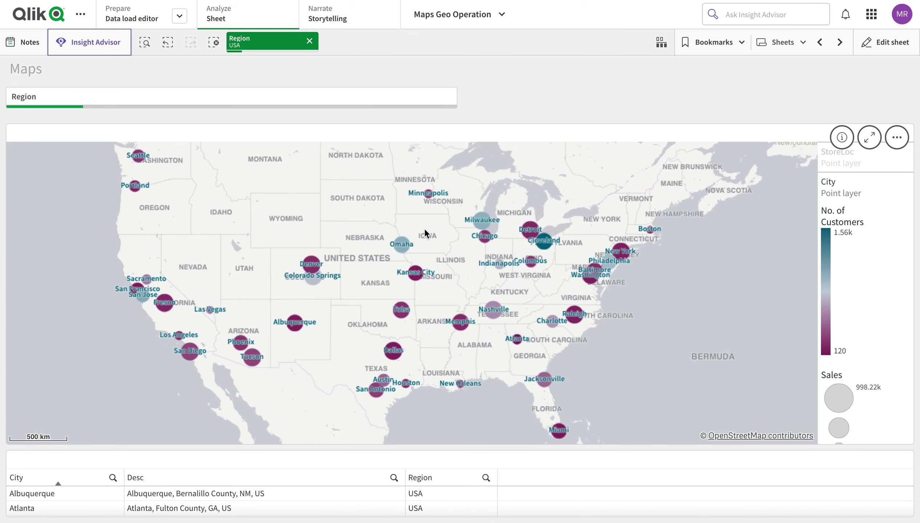
# - Select the Kansas City bubble on the map and confirm the selection
pyautogui.click(415, 277)
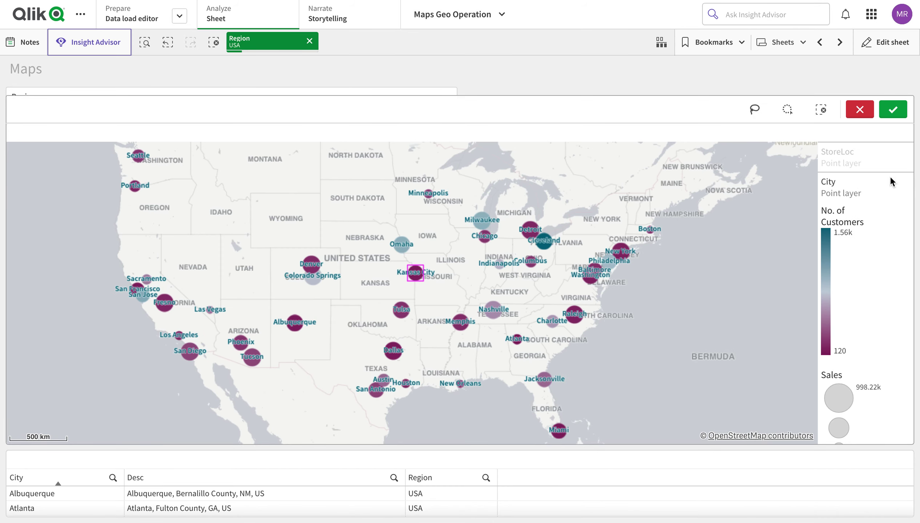
pyautogui.click(894, 110)
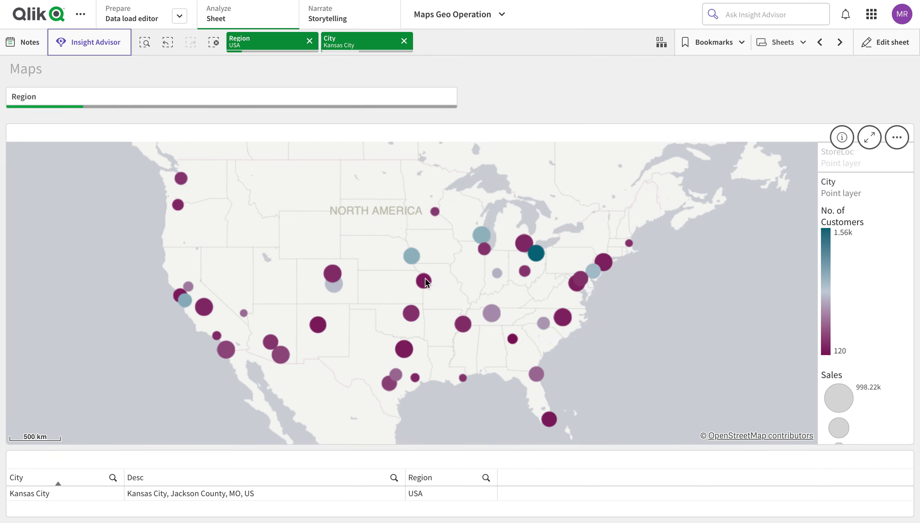
# - Review the City layer's label and layer display options in sheet editing, and return to the map
pyautogui.click(886, 42)
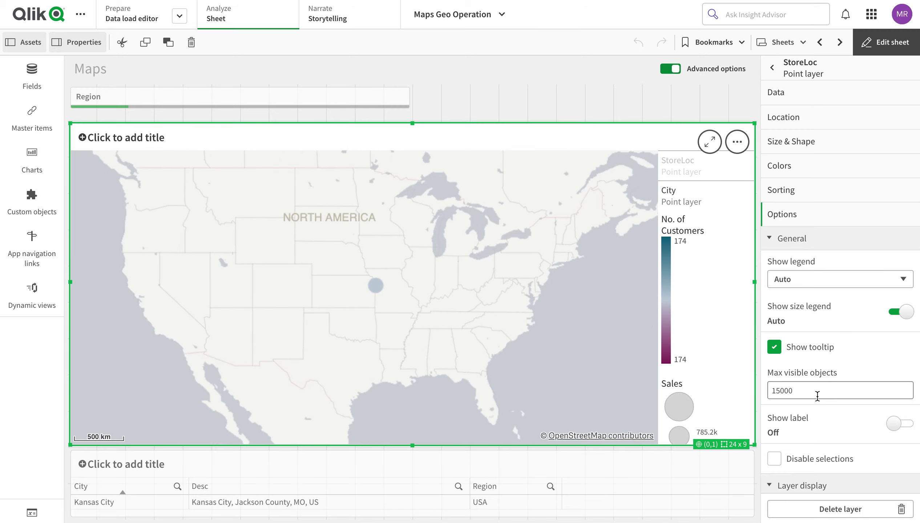
pyautogui.click(809, 73)
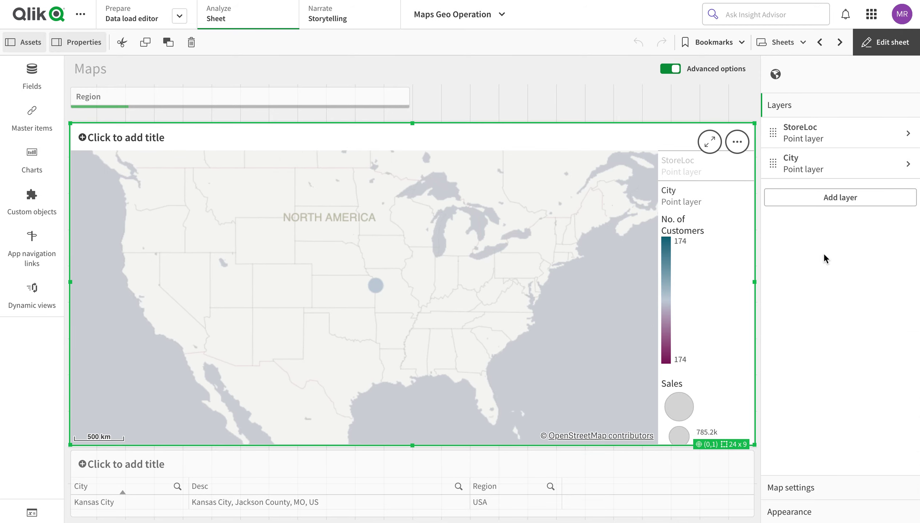
pyautogui.click(832, 124)
pyautogui.click(817, 68)
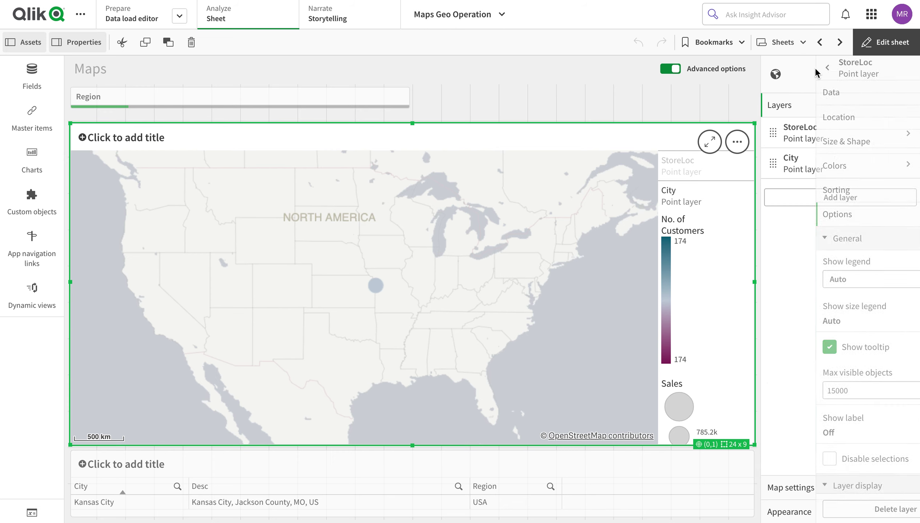
pyautogui.click(814, 164)
pyautogui.scroll(-1, 847, 392)
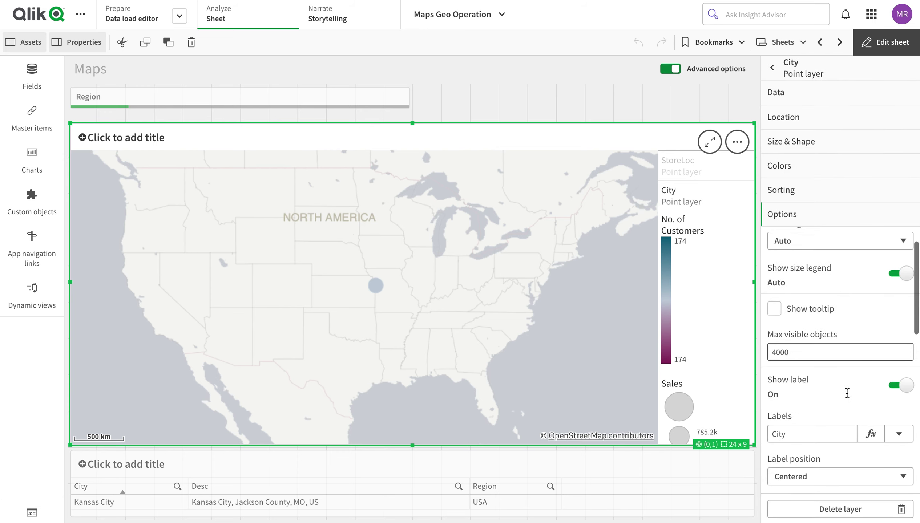
pyautogui.scroll(-2, 847, 392)
pyautogui.scroll(-4, 847, 391)
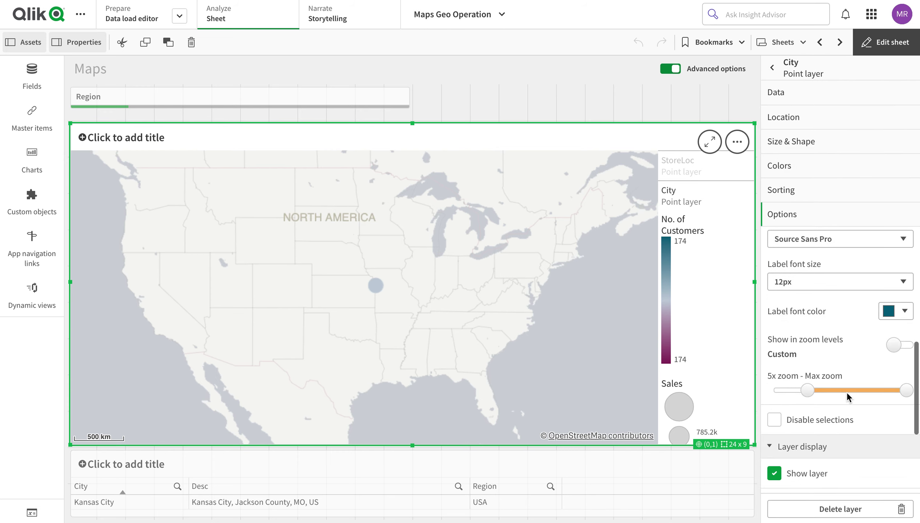
pyautogui.scroll(8, 821, 421)
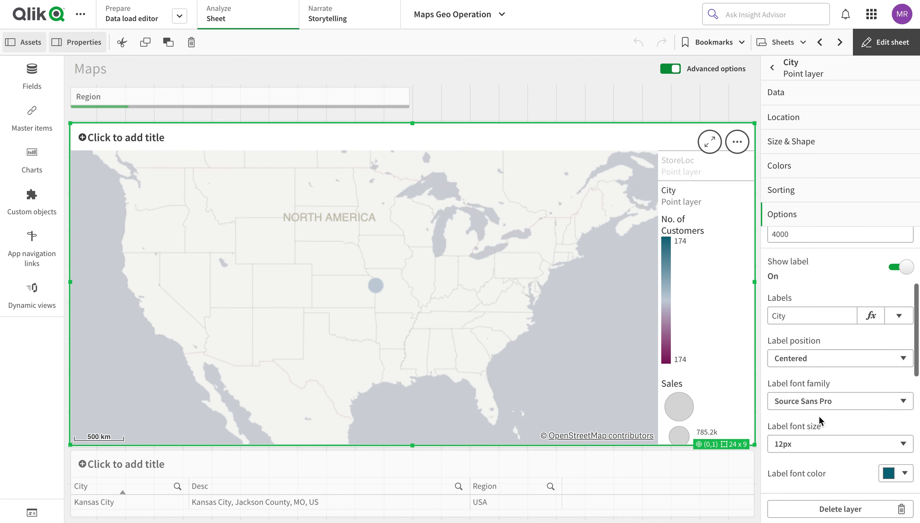
pyautogui.scroll(-10, 821, 422)
pyautogui.scroll(-2, 820, 419)
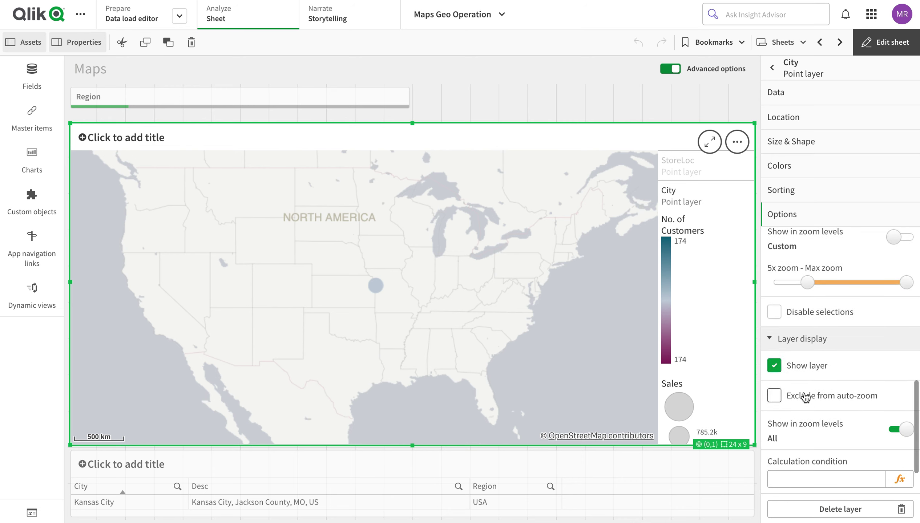
pyautogui.scroll(-2, 818, 404)
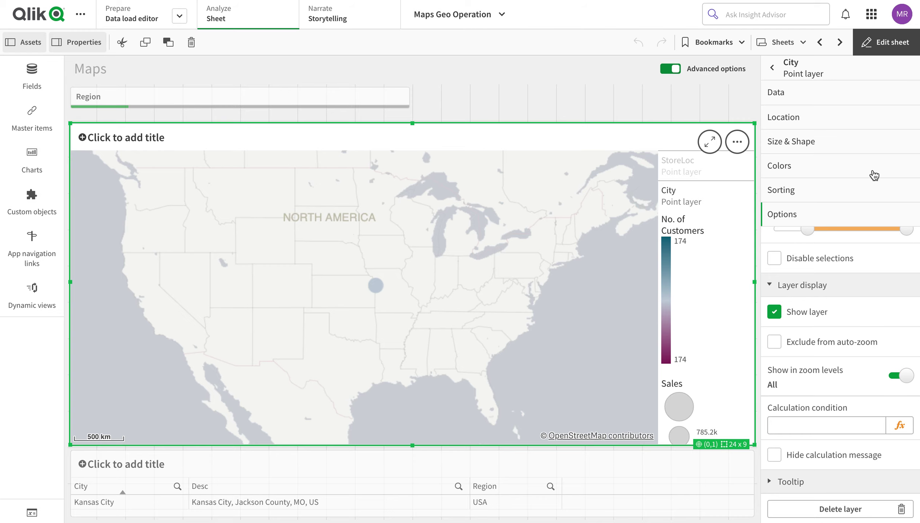
pyautogui.click(901, 50)
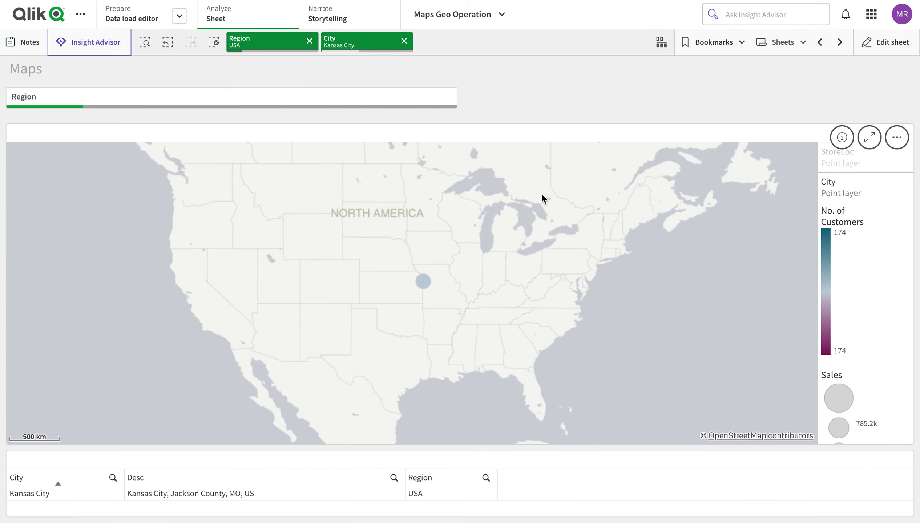
# - Zoom the map in and out around Kansas City to examine when the StoreLoc points are displayed
pyautogui.scroll(5, 457, 260)
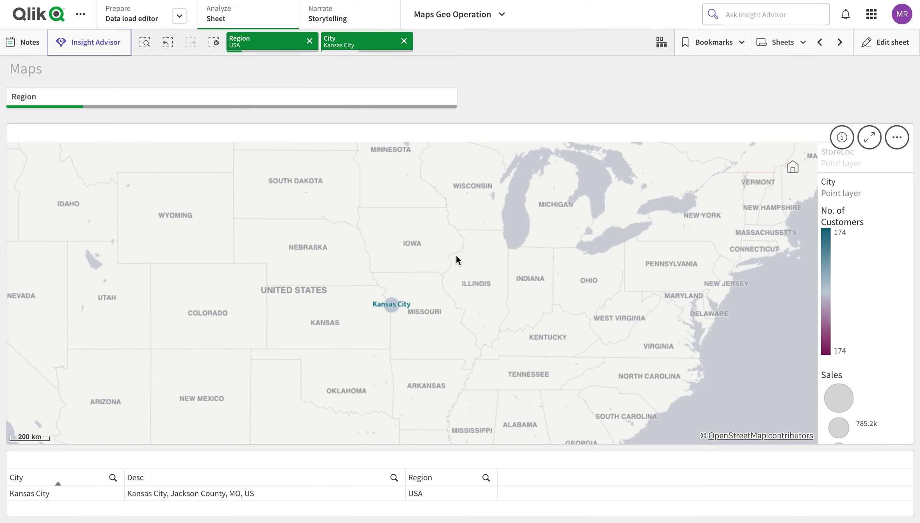
pyautogui.scroll(-2, 426, 293)
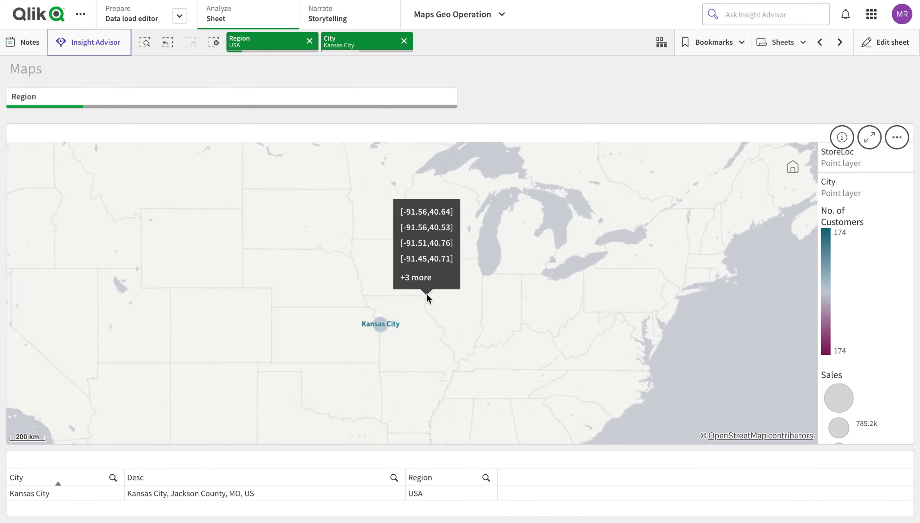
pyautogui.scroll(2, 426, 293)
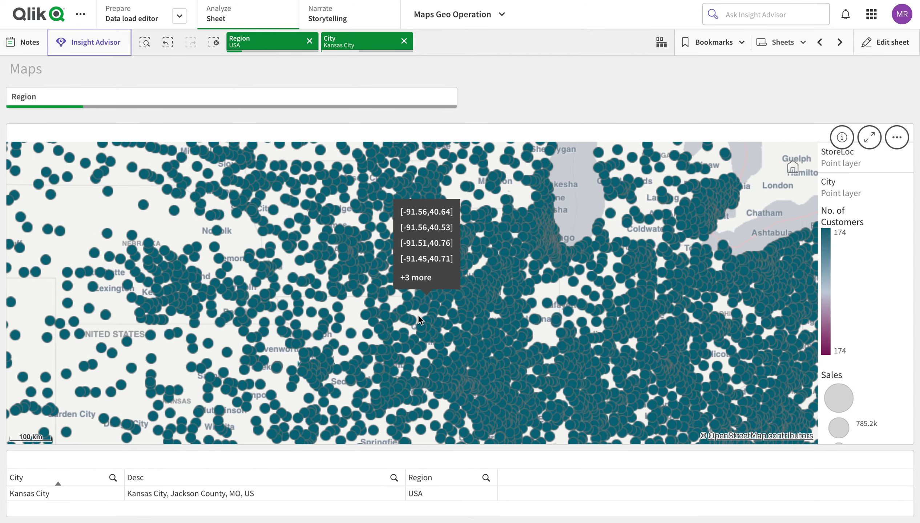
pyautogui.moveTo(487, 326)
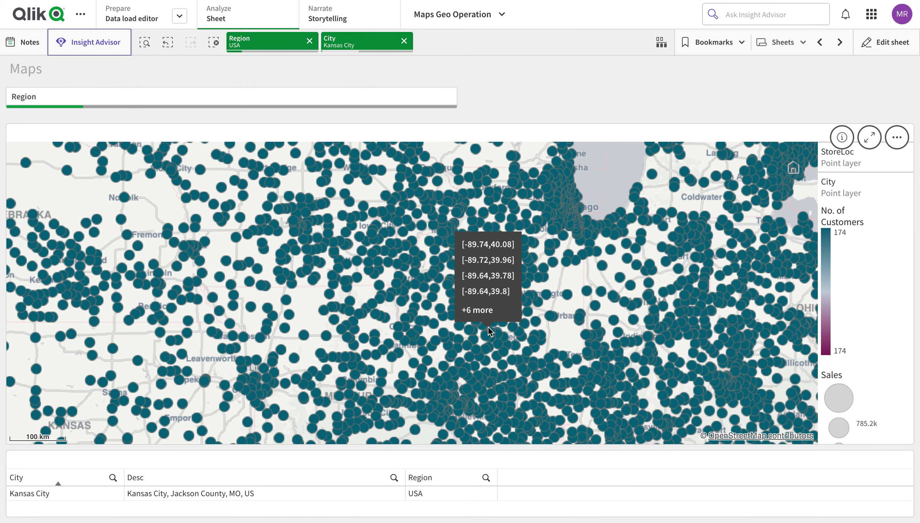
# - Return to sheet editing and review the City layer's label options and the StoreLoc layer's calculation condition setting
pyautogui.click(880, 51)
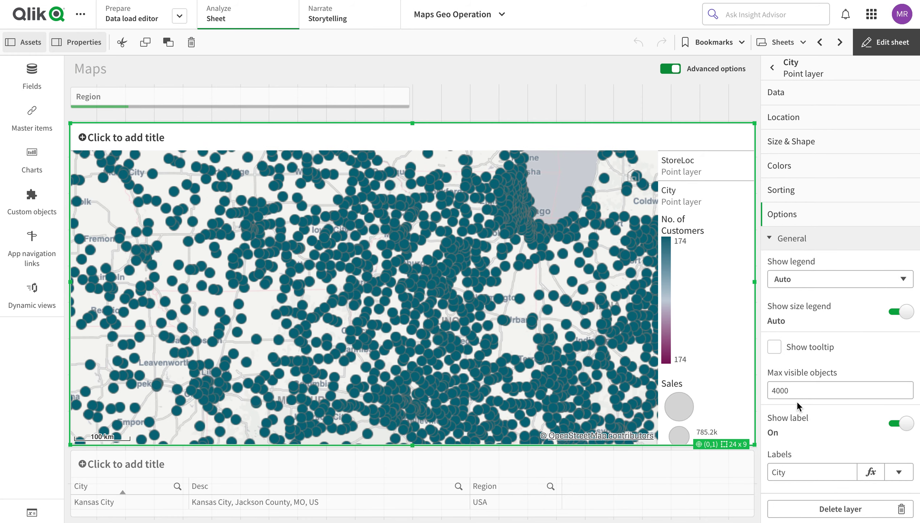
pyautogui.scroll(-10, 797, 402)
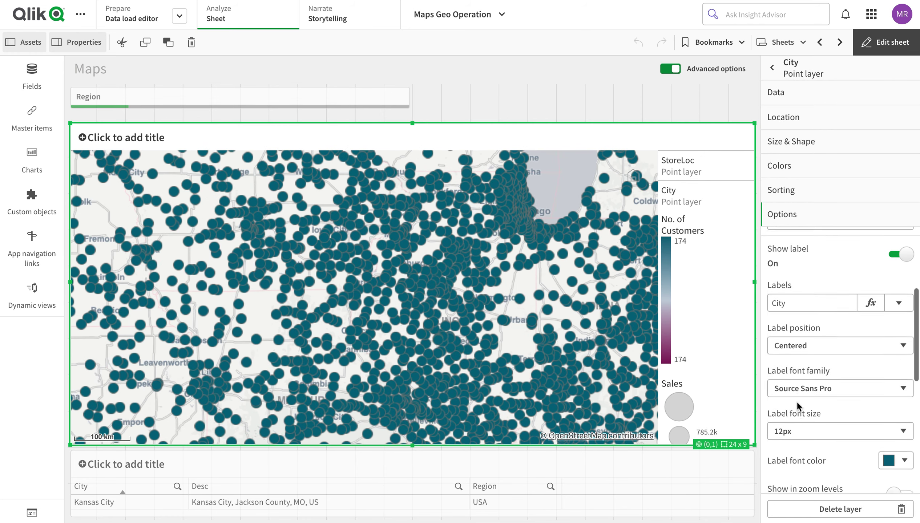
pyautogui.click(801, 64)
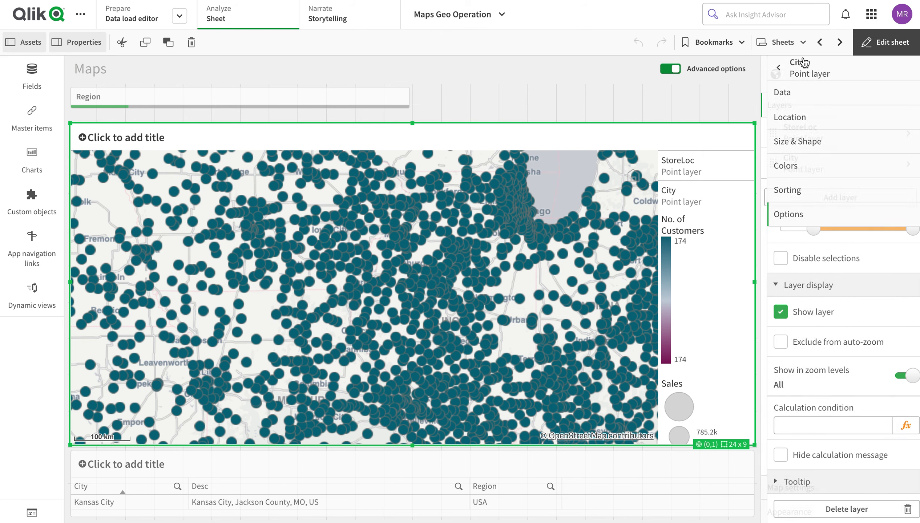
pyautogui.click(817, 138)
pyautogui.scroll(-8, 860, 358)
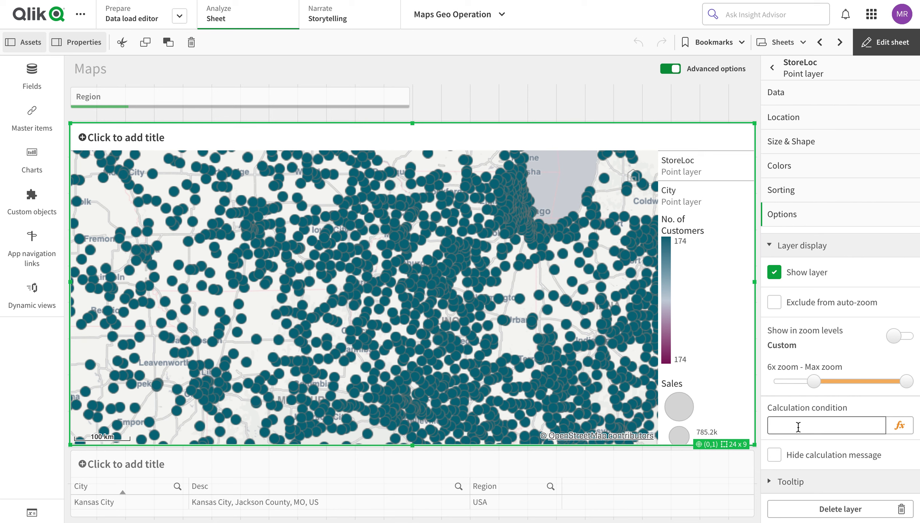
pyautogui.click(798, 427)
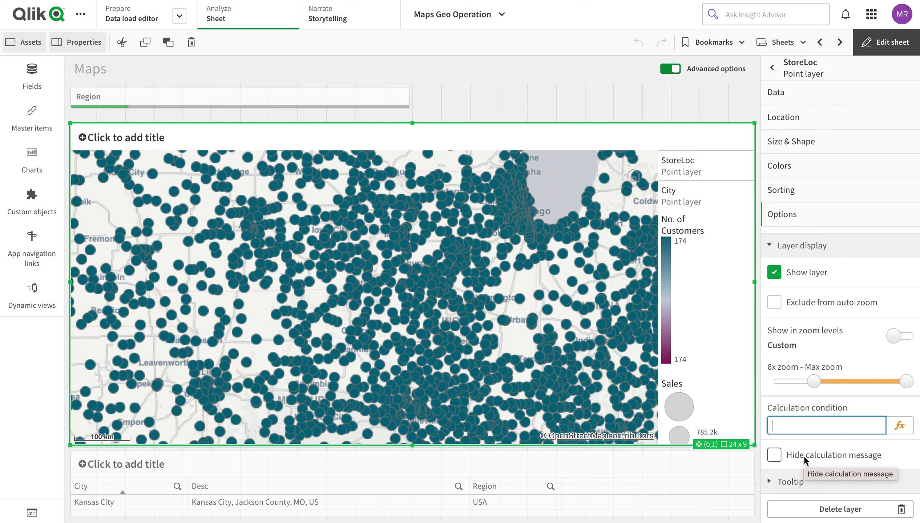
# - Review the tooltip type choices of the StoreLoc layer and keep Basic
pyautogui.click(798, 485)
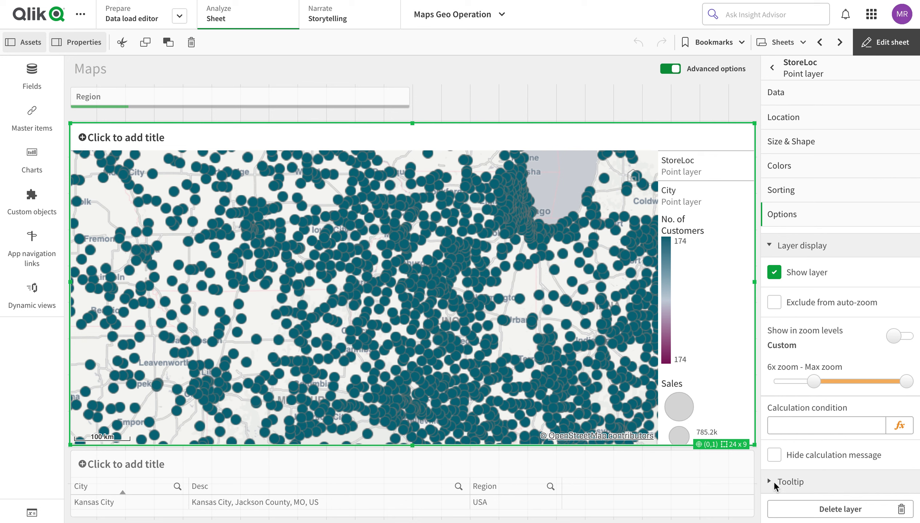
pyautogui.click(774, 481)
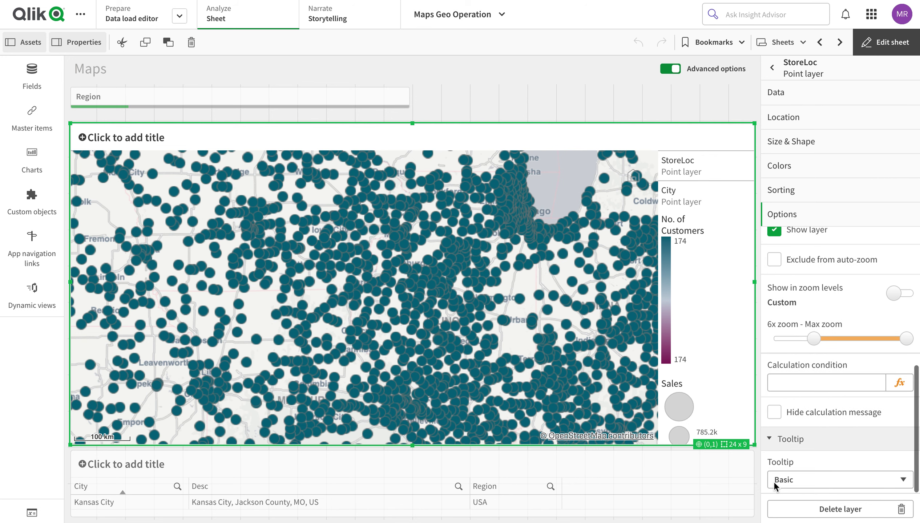
pyautogui.click(828, 486)
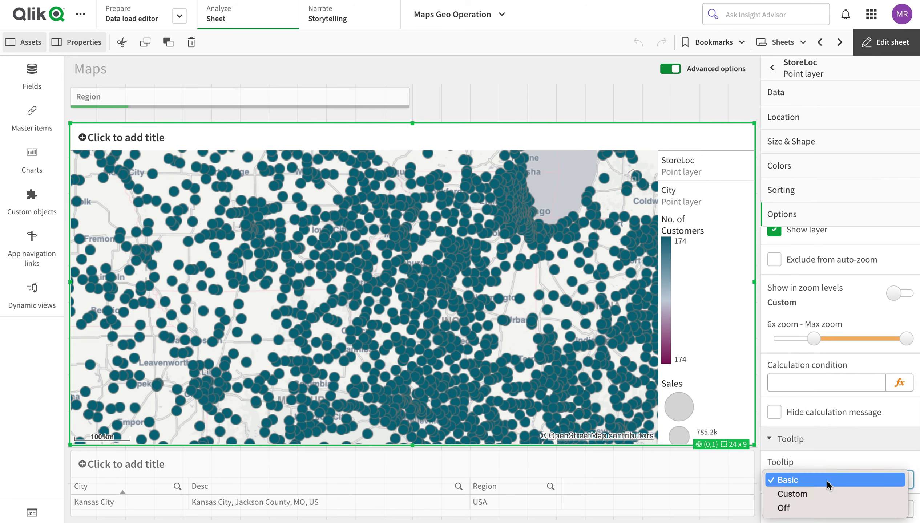
pyautogui.click(827, 480)
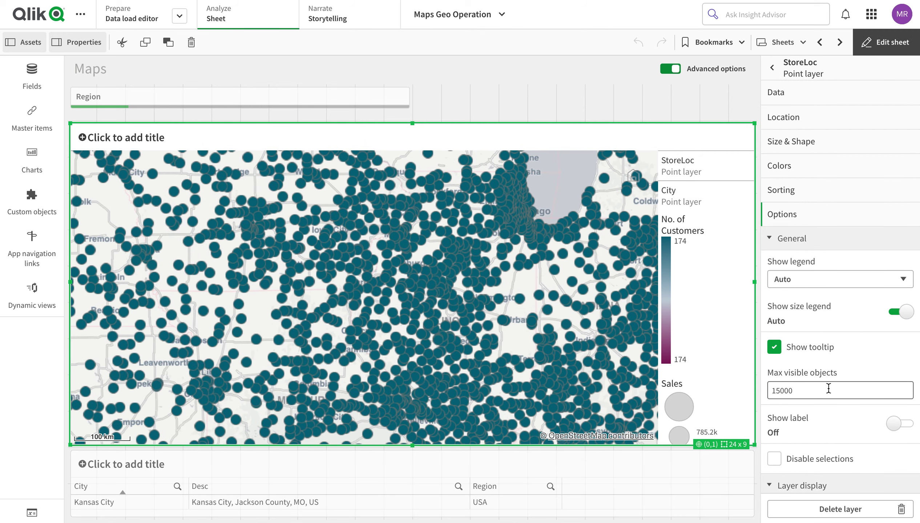
# - Turn off the Show tooltip option in the StoreLoc layer's general options and return to the layer list
pyautogui.click(791, 68)
pyautogui.click(811, 136)
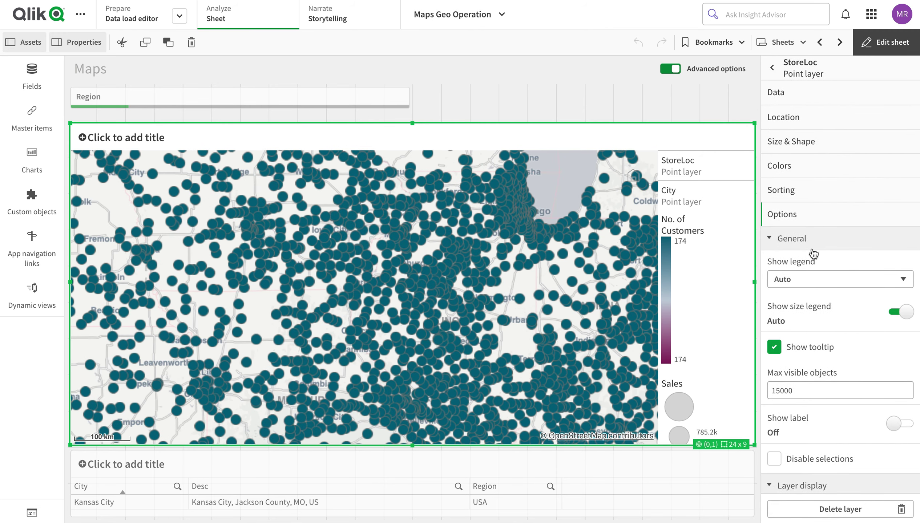
pyautogui.click(774, 347)
pyautogui.click(772, 68)
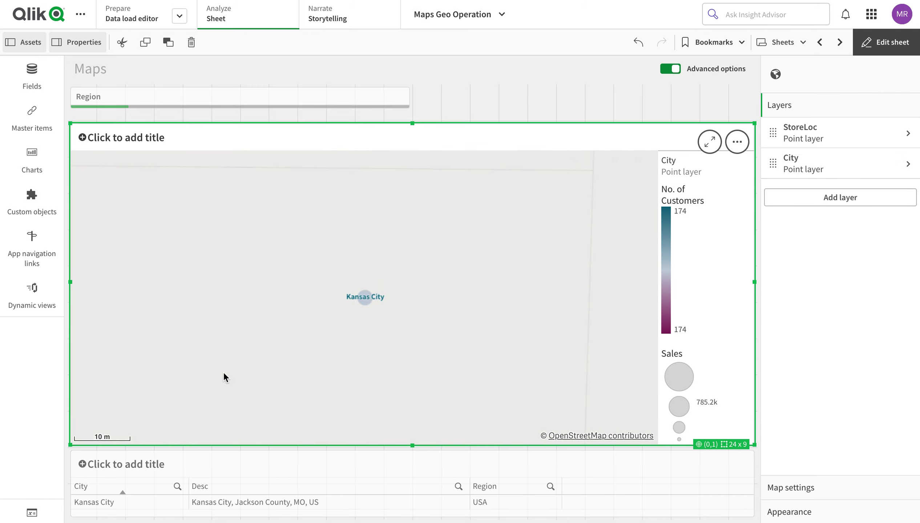
# - Clear the Kansas City selection and set the City layer's tooltip type to Custom in sheet editing
pyautogui.click(856, 51)
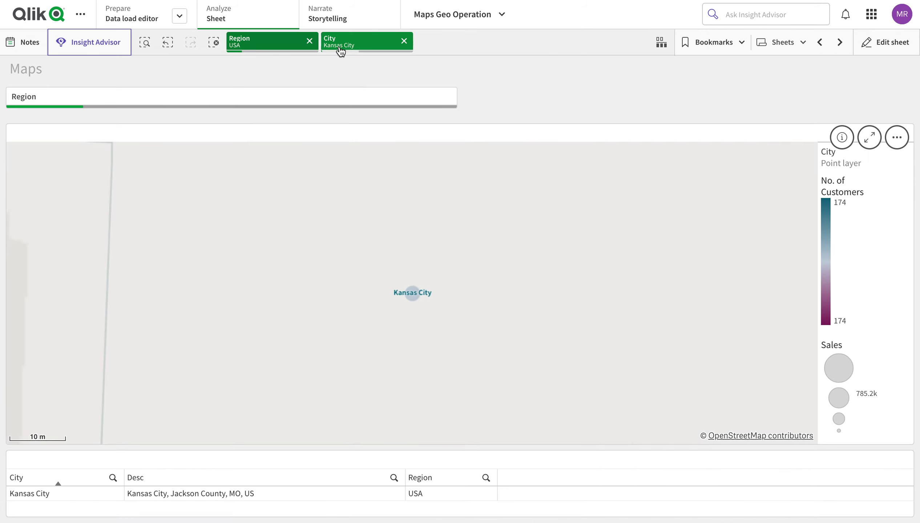
pyautogui.click(886, 51)
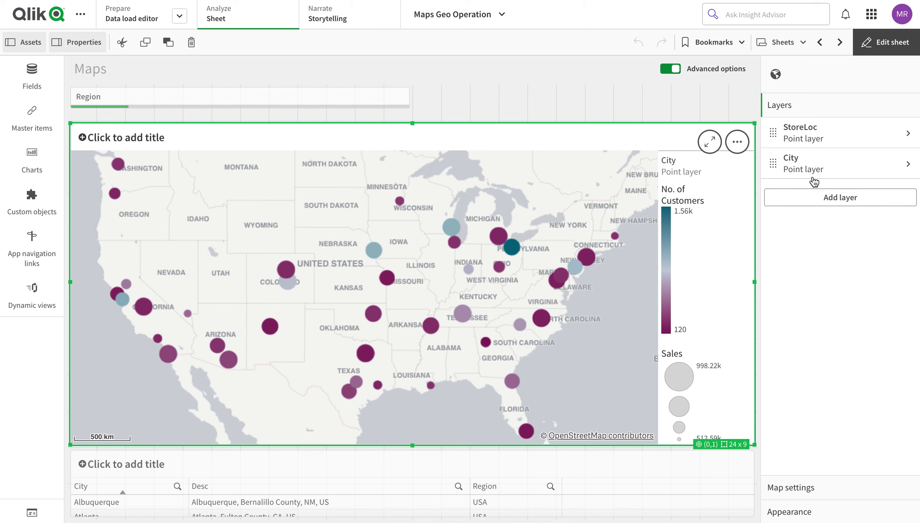
pyautogui.click(832, 172)
pyautogui.scroll(5, 826, 421)
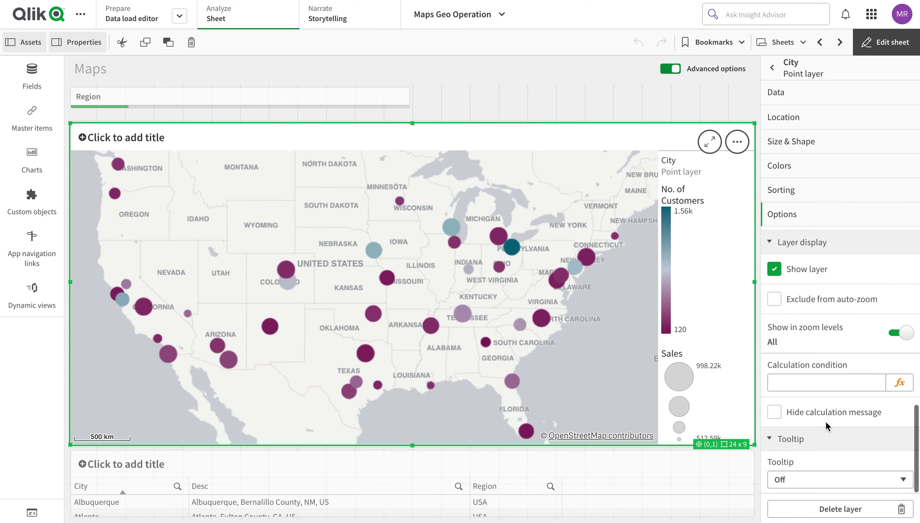
pyautogui.click(821, 479)
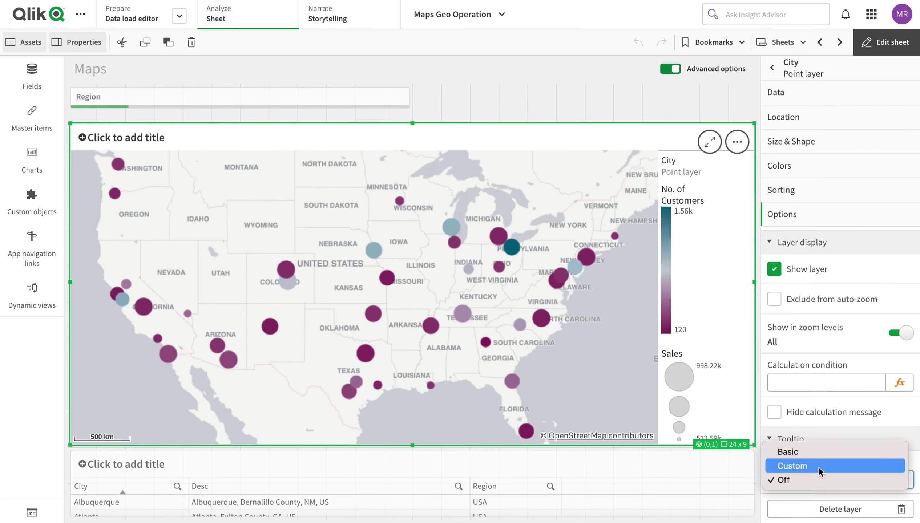
pyautogui.click(827, 453)
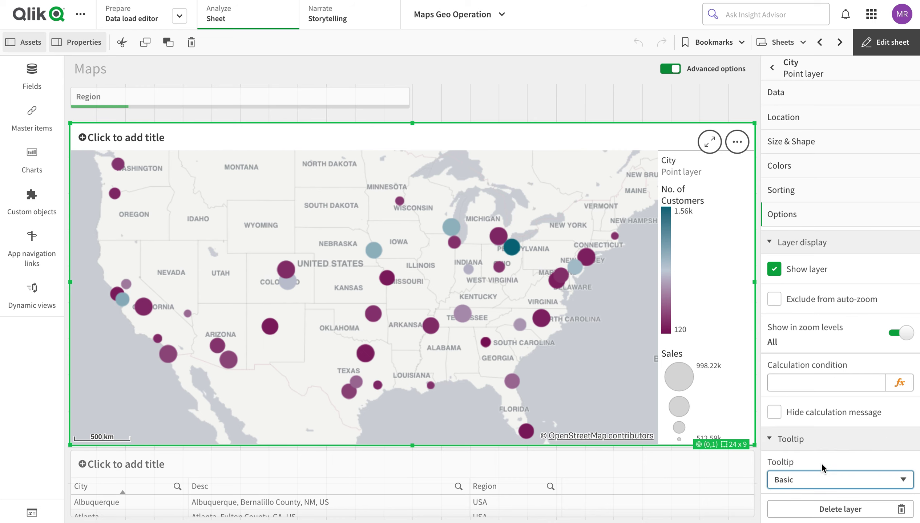
pyautogui.click(818, 479)
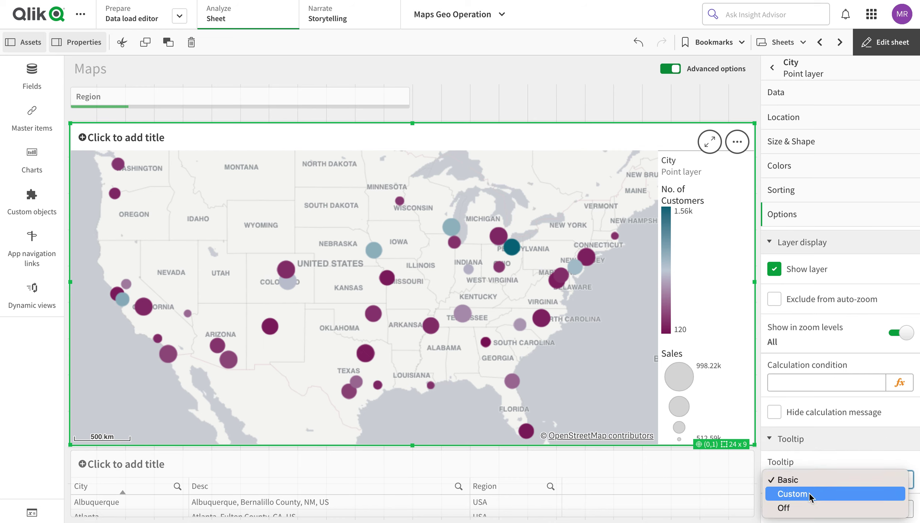
pyautogui.click(809, 492)
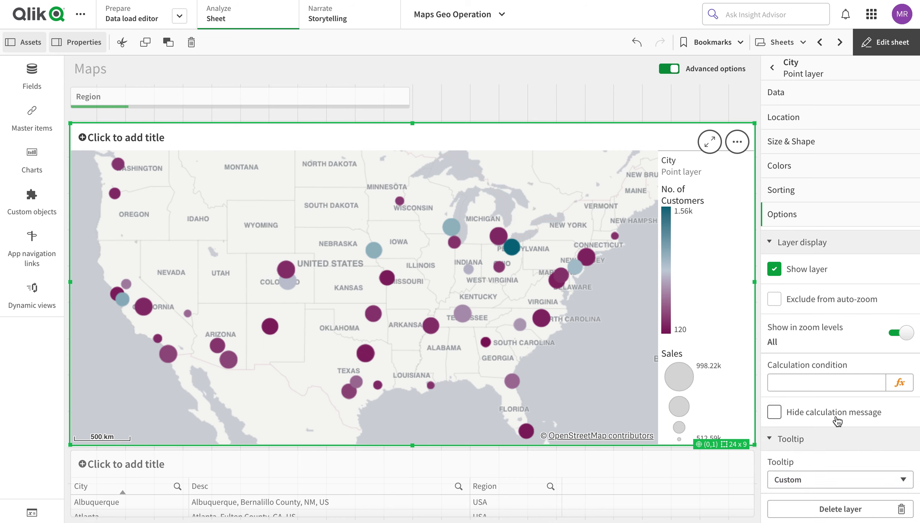
# - Preview the City layer's tooltip around Chicago on the map and return to its custom tooltip settings
pyautogui.scroll(-5, 836, 420)
pyautogui.scroll(5, 837, 419)
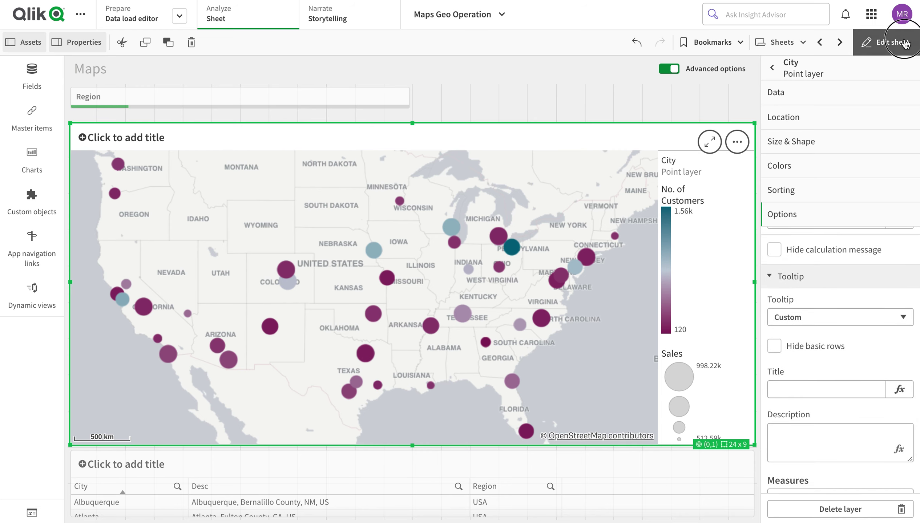
pyautogui.click(891, 42)
pyautogui.moveTo(504, 227)
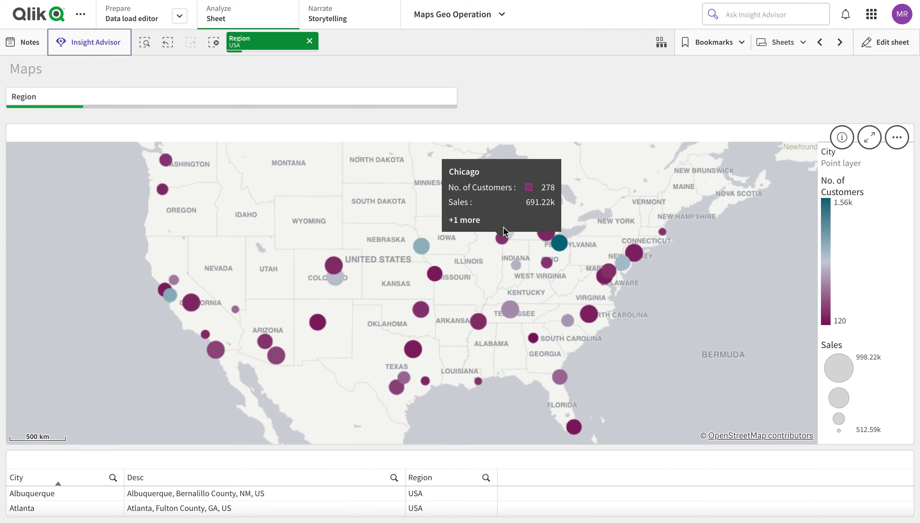
pyautogui.click(892, 42)
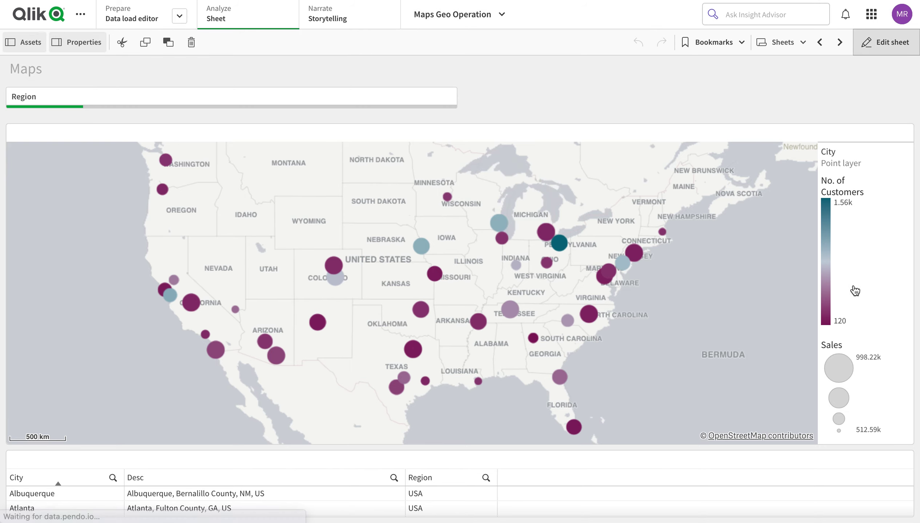
pyautogui.scroll(-10, 850, 300)
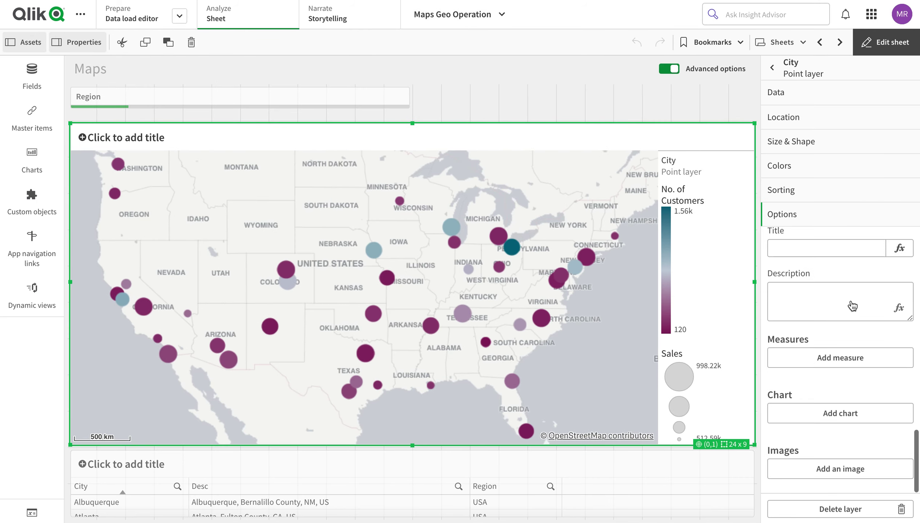
pyautogui.scroll(3, 824, 380)
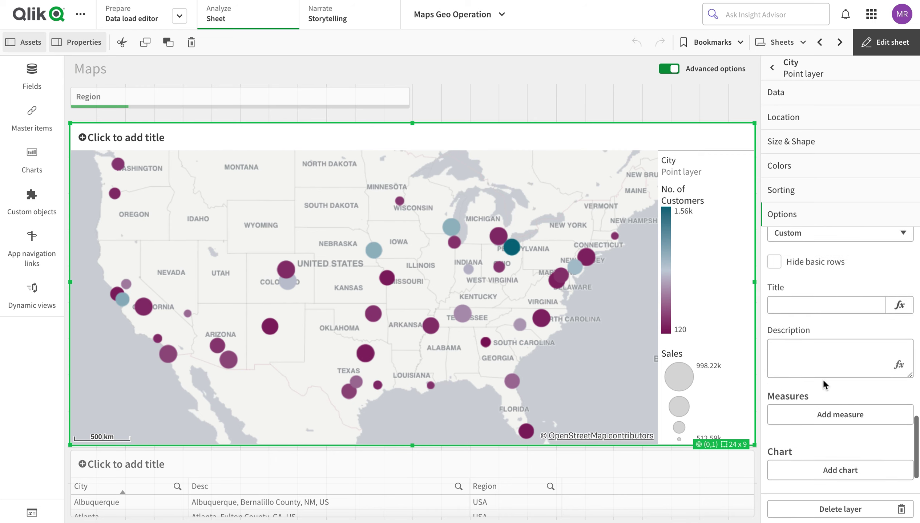
# - Enter City as the title of the City layer's custom tooltip
pyautogui.click(862, 344)
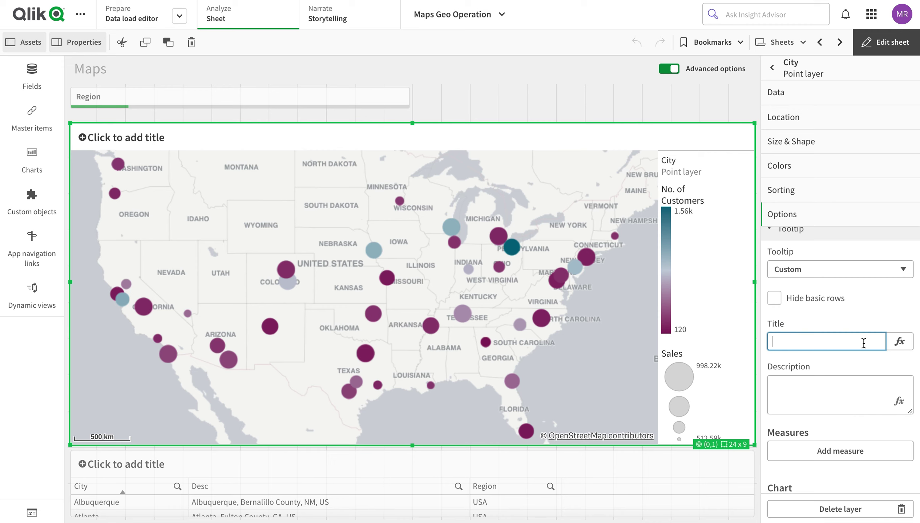
pyautogui.write('City')
pyautogui.click(856, 400)
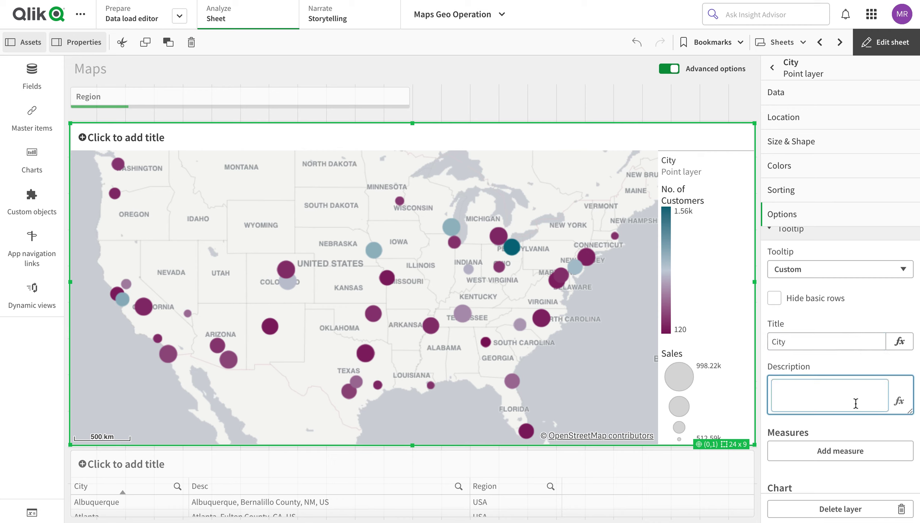
pyautogui.click(771, 344)
pyautogui.click(877, 365)
pyautogui.click(791, 342)
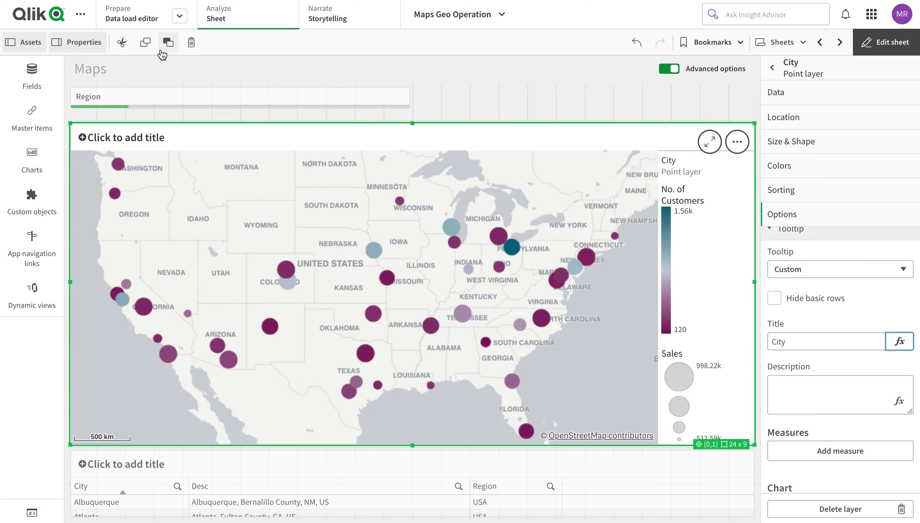
# - Replace the tooltip title's expression with the Desc field and apply it
pyautogui.click(899, 341)
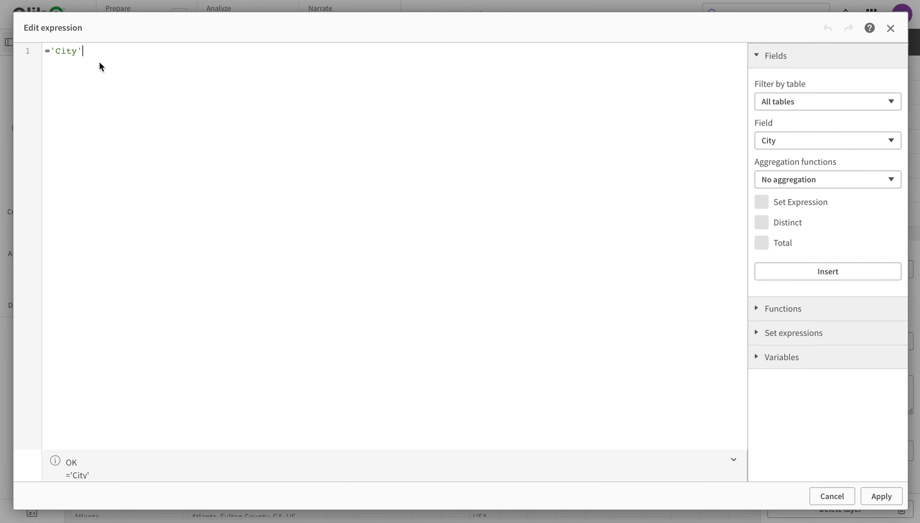
pyautogui.moveTo(99, 61); pyautogui.dragTo(20, 37)
pyautogui.write('Desc')
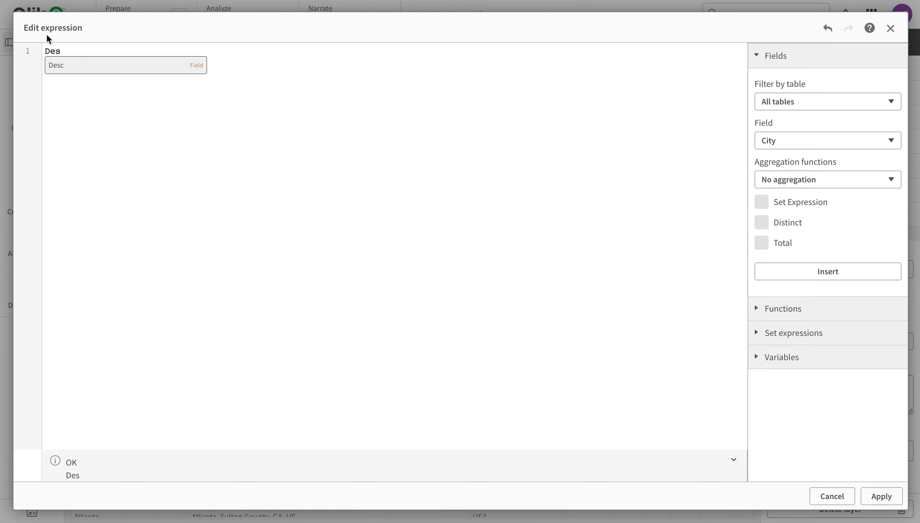
pyautogui.click(881, 497)
# - Select the Milwaukee bubble on the map to check its tooltip, and return to sheet editing
pyautogui.click(889, 55)
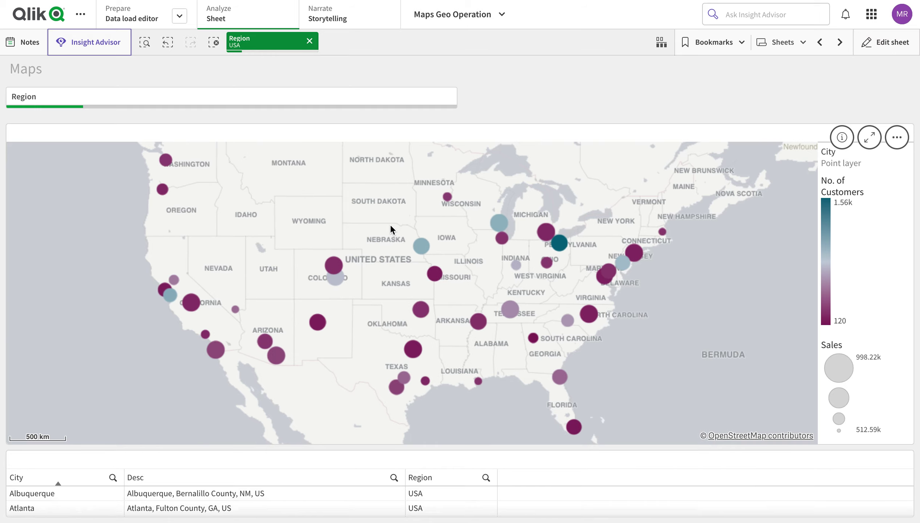
pyautogui.click(498, 224)
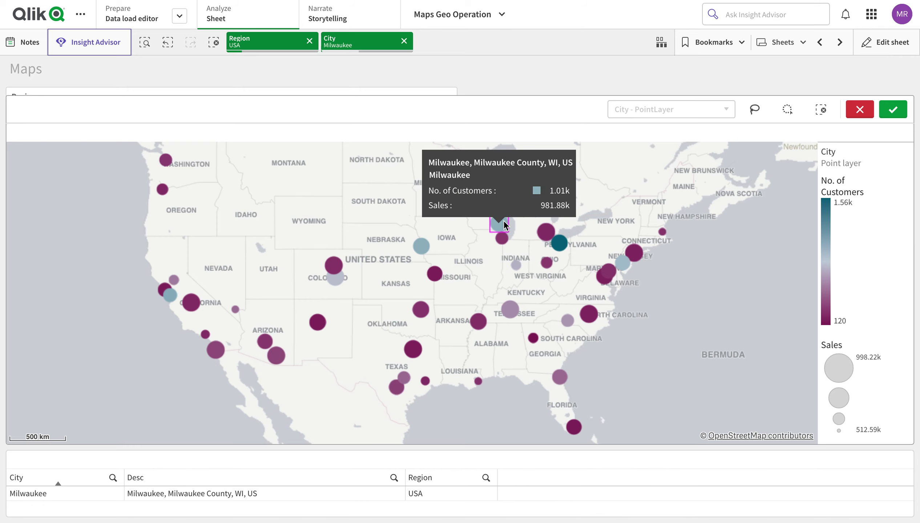
pyautogui.click(880, 45)
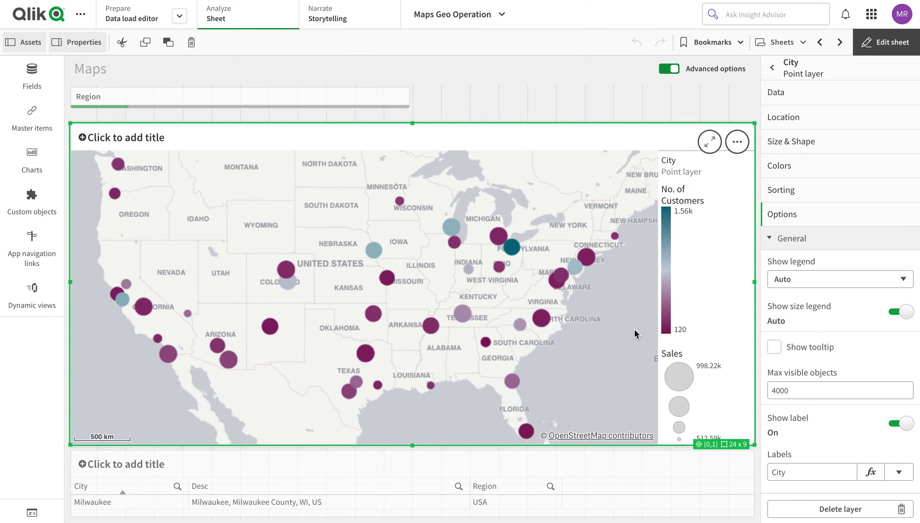
# - Review the fields offered as measures for the City layer's custom tooltip without adding one
pyautogui.scroll(-5, 828, 375)
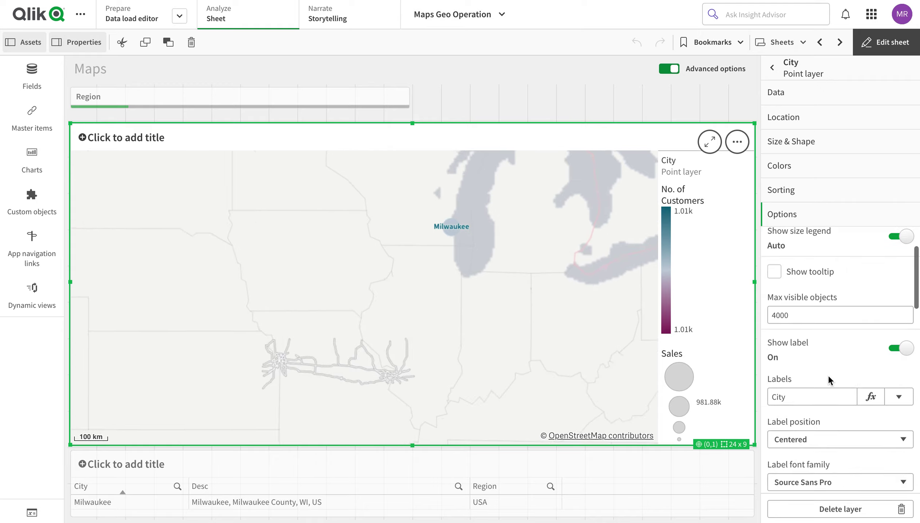
pyautogui.click(823, 359)
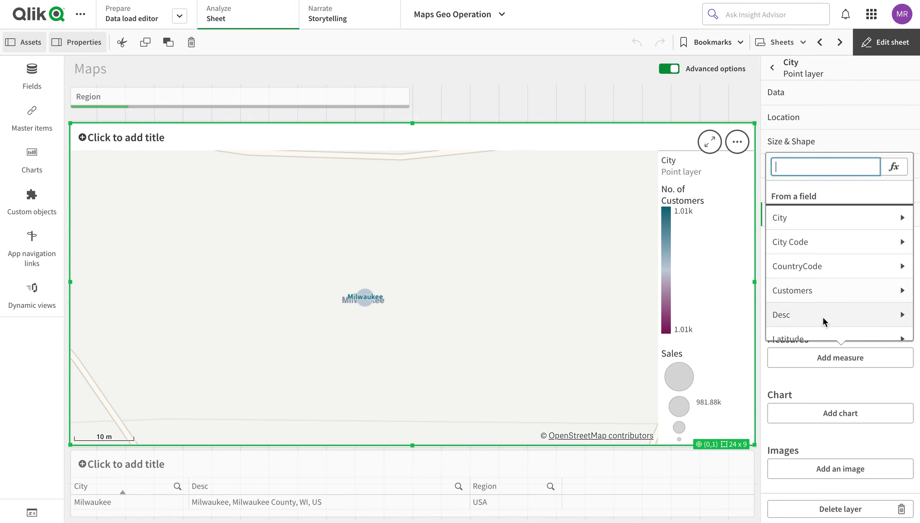
pyautogui.click(822, 371)
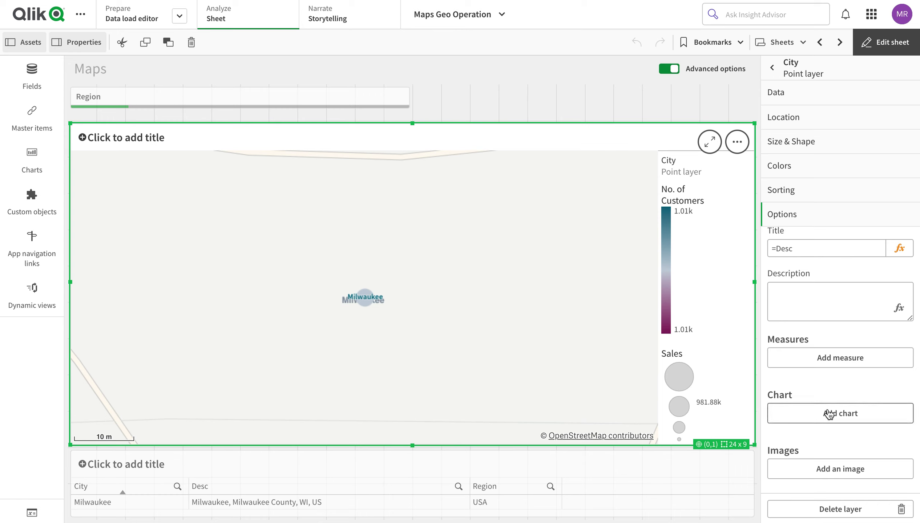
# - Add an image to the City layer's custom tooltip and review its type choices, keeping Media library
pyautogui.click(830, 467)
pyautogui.scroll(-1, 835, 435)
pyautogui.scroll(-2, 834, 435)
pyautogui.click(844, 387)
pyautogui.click(849, 386)
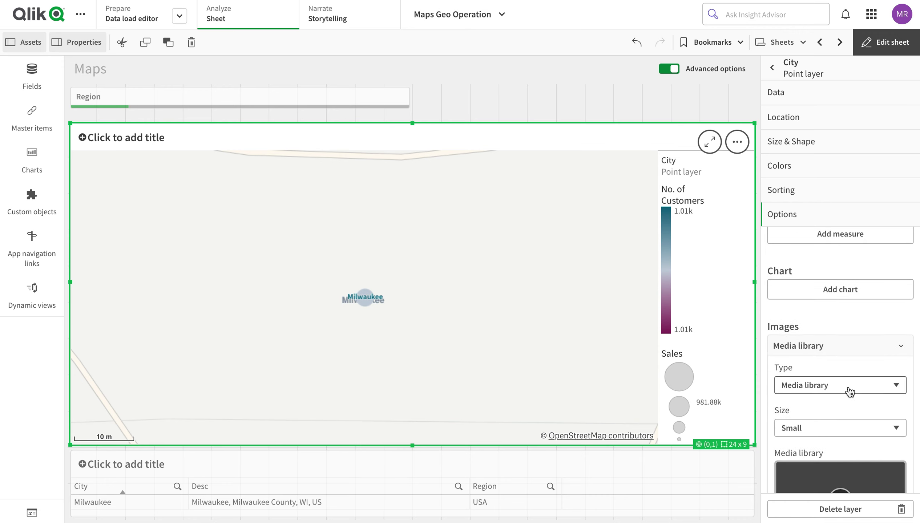
pyautogui.click(849, 391)
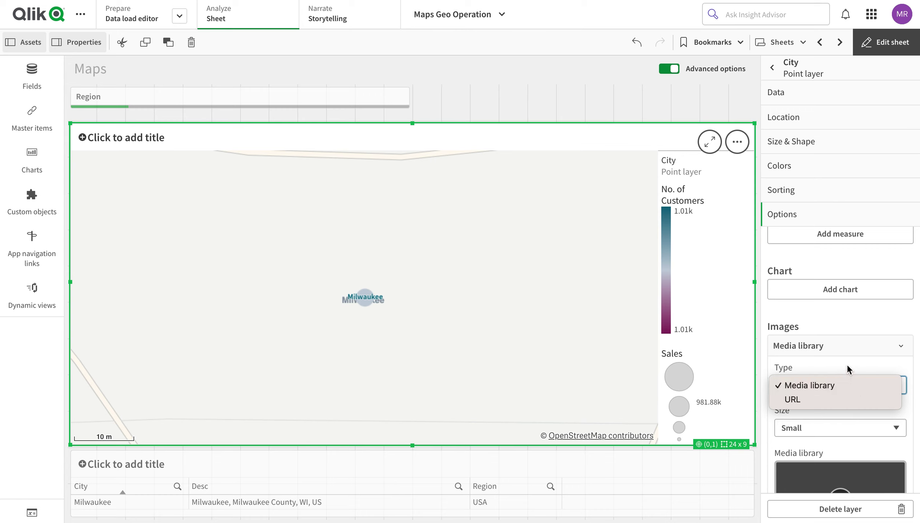
pyautogui.click(846, 364)
# - Open the list of master item charts for the City layer's custom tooltip
pyautogui.click(850, 288)
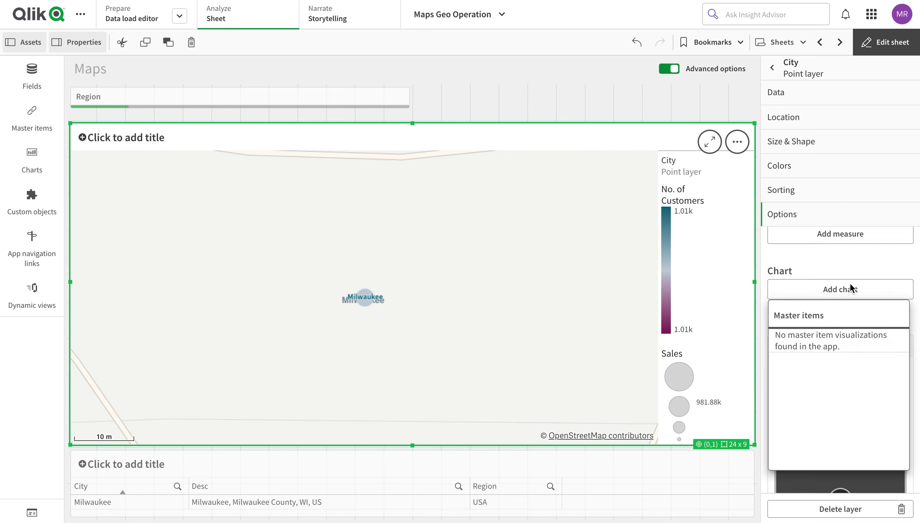